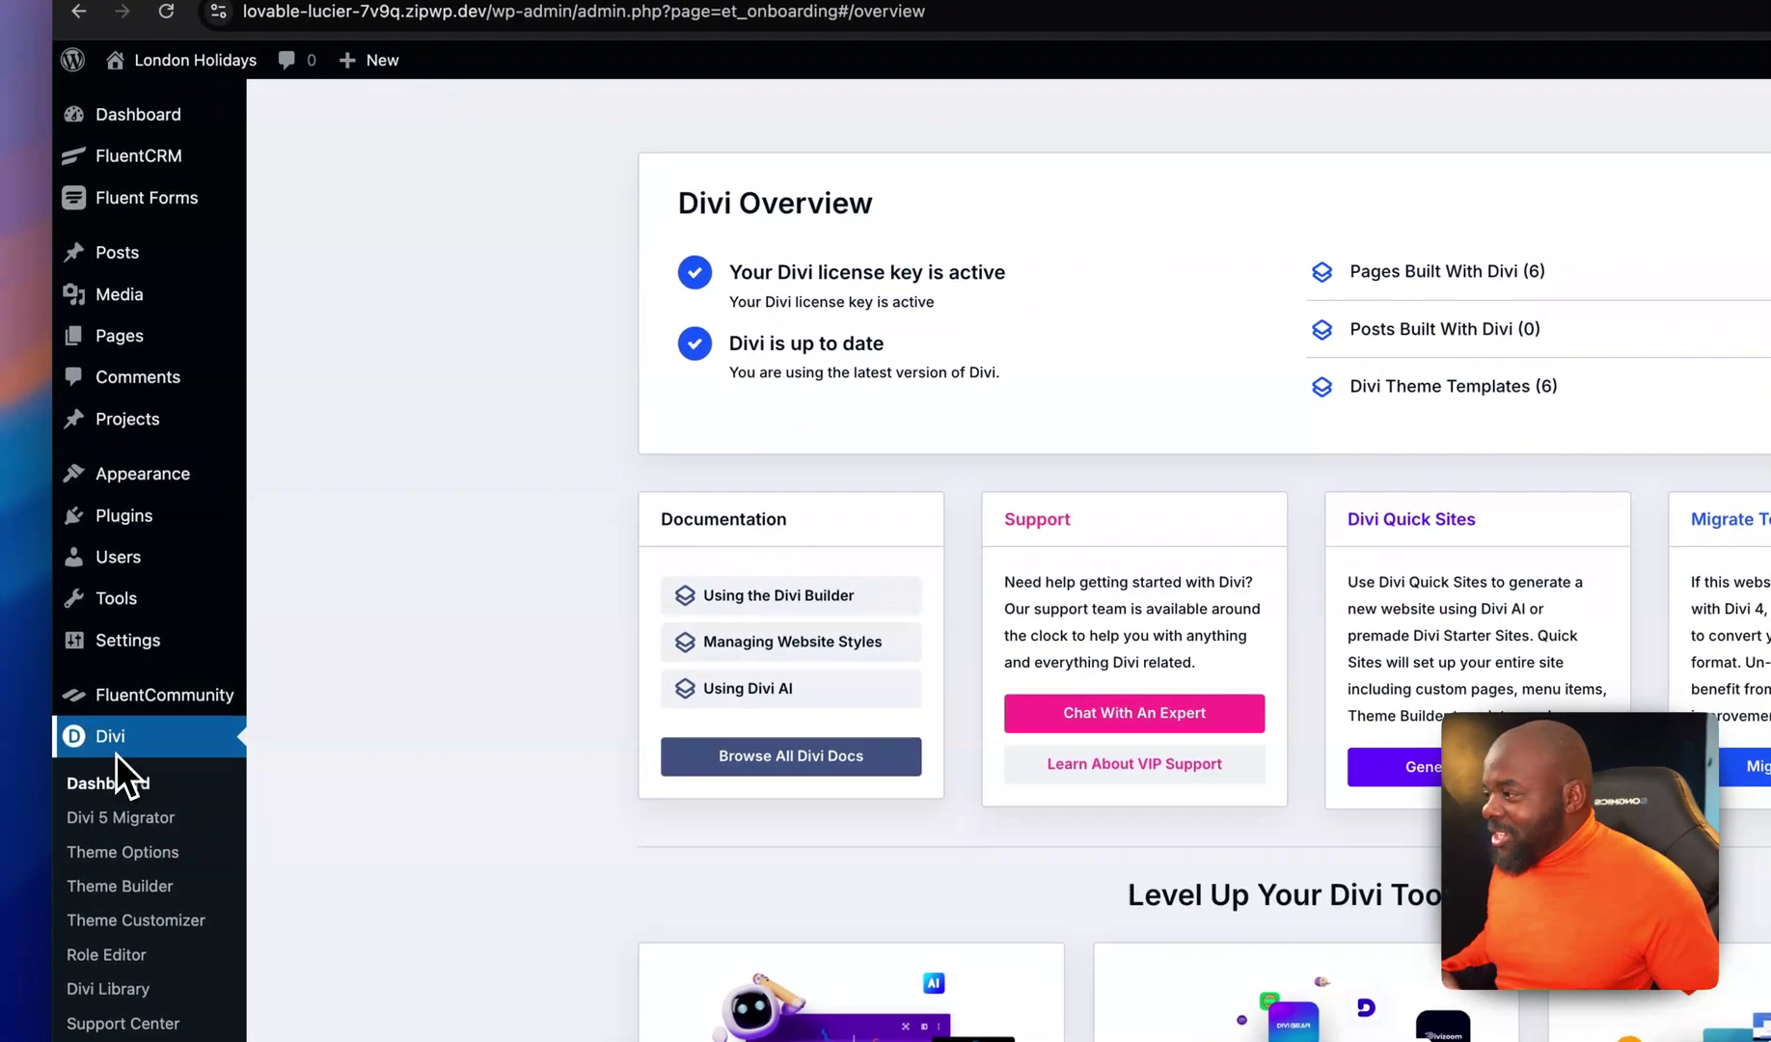
Run Migrate This Website from the Divi dashboard, review the compatibility checklist, and return to the London Holidays tab
{"action": "left_click", "coordinate": [127, 739]}
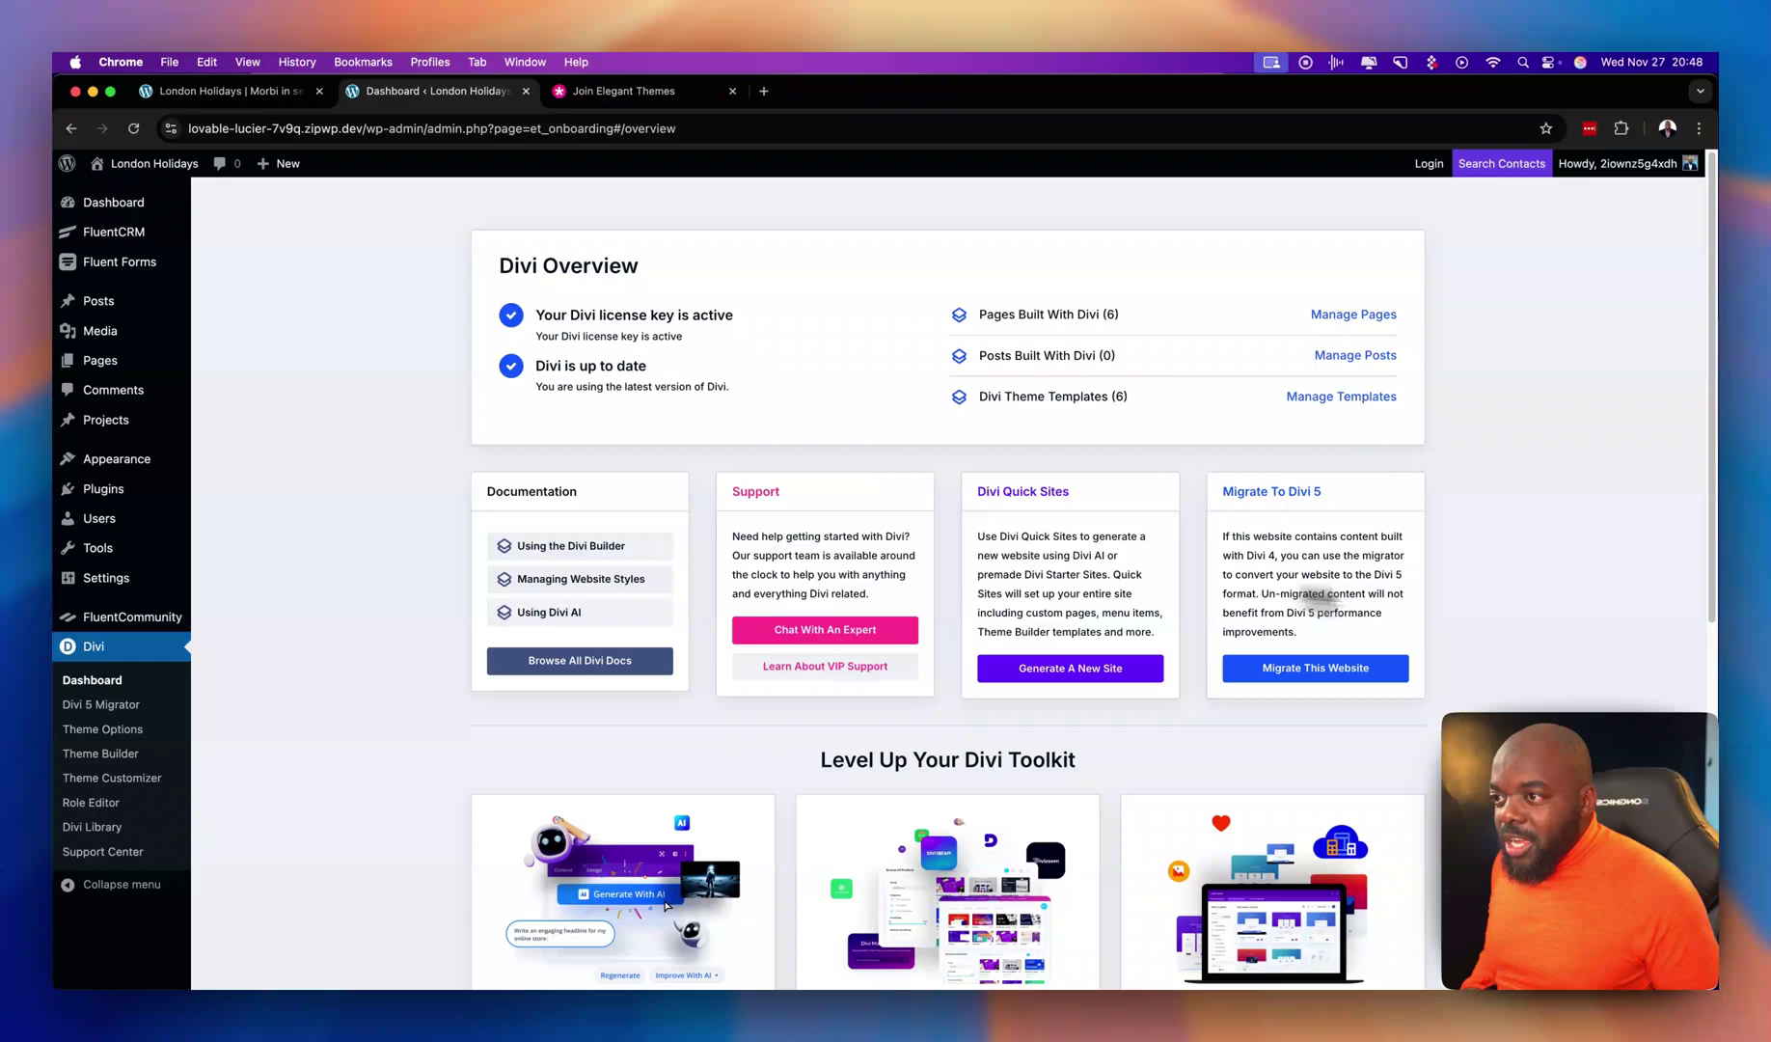
{"action": "scroll", "coordinate": [1514, 617], "scroll_direction": "down", "scroll_amount": 1}
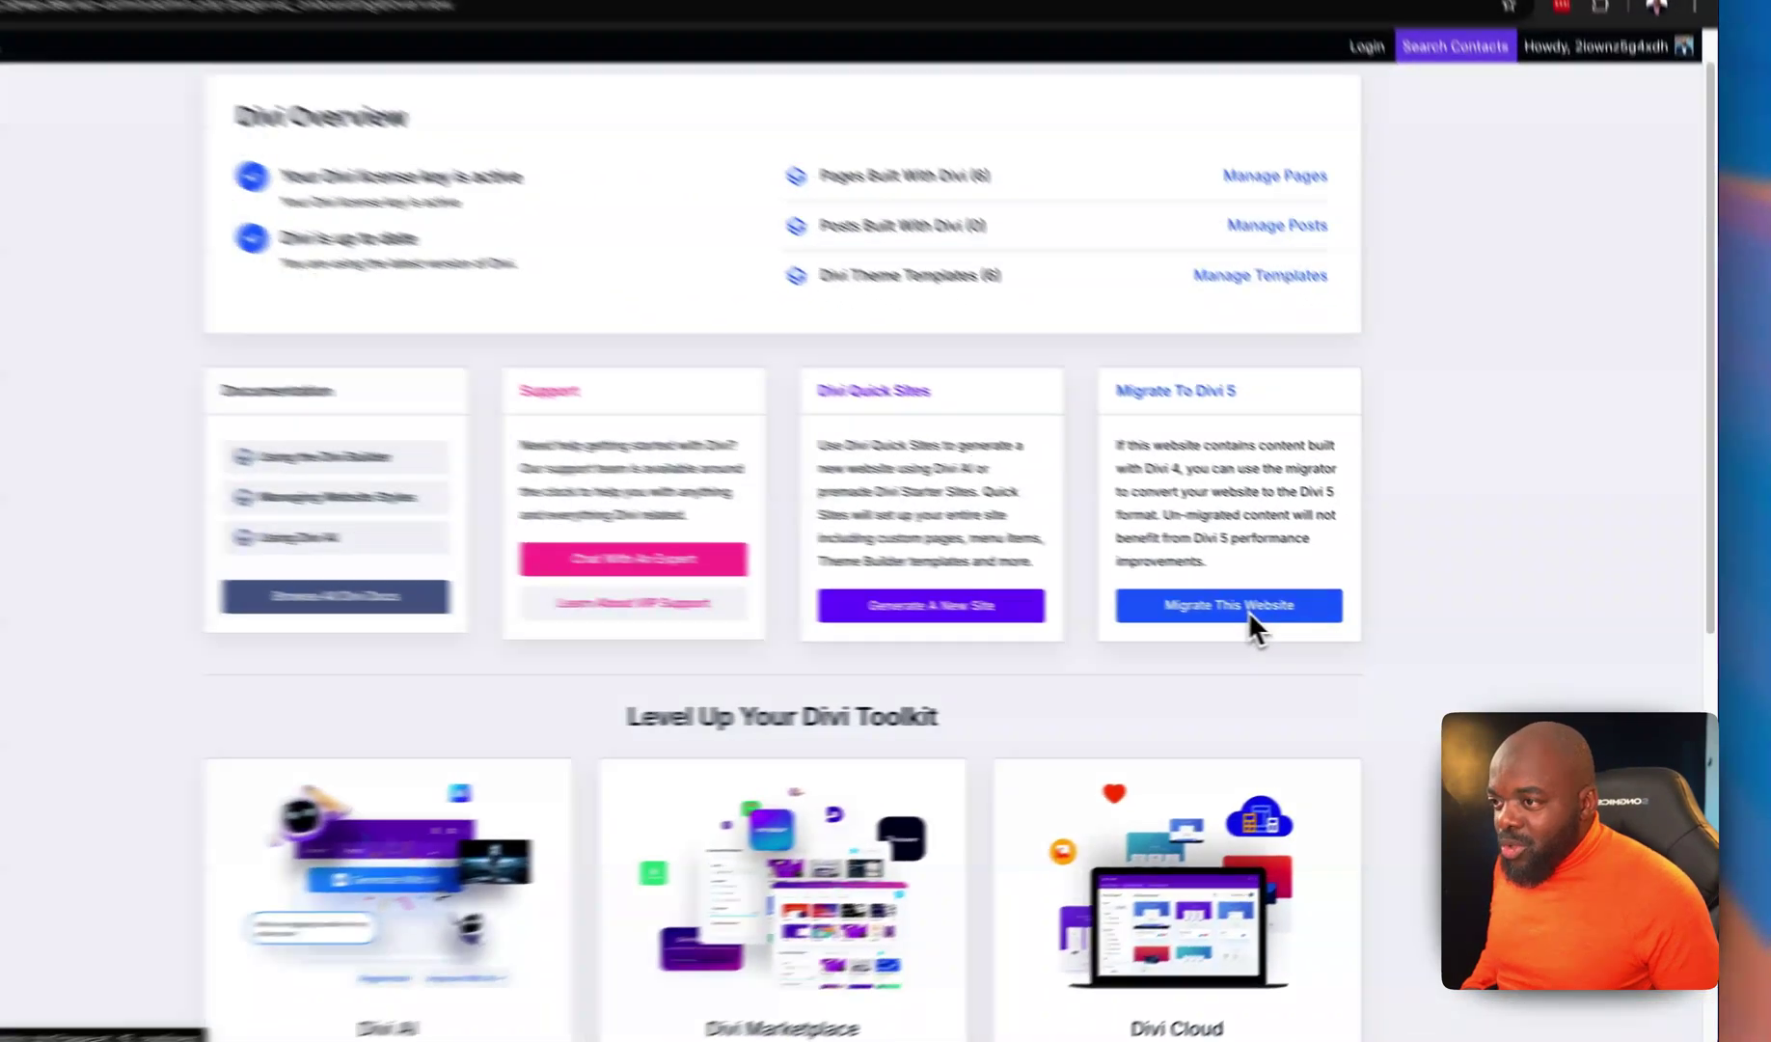
{"action": "left_click", "coordinate": [1331, 627]}
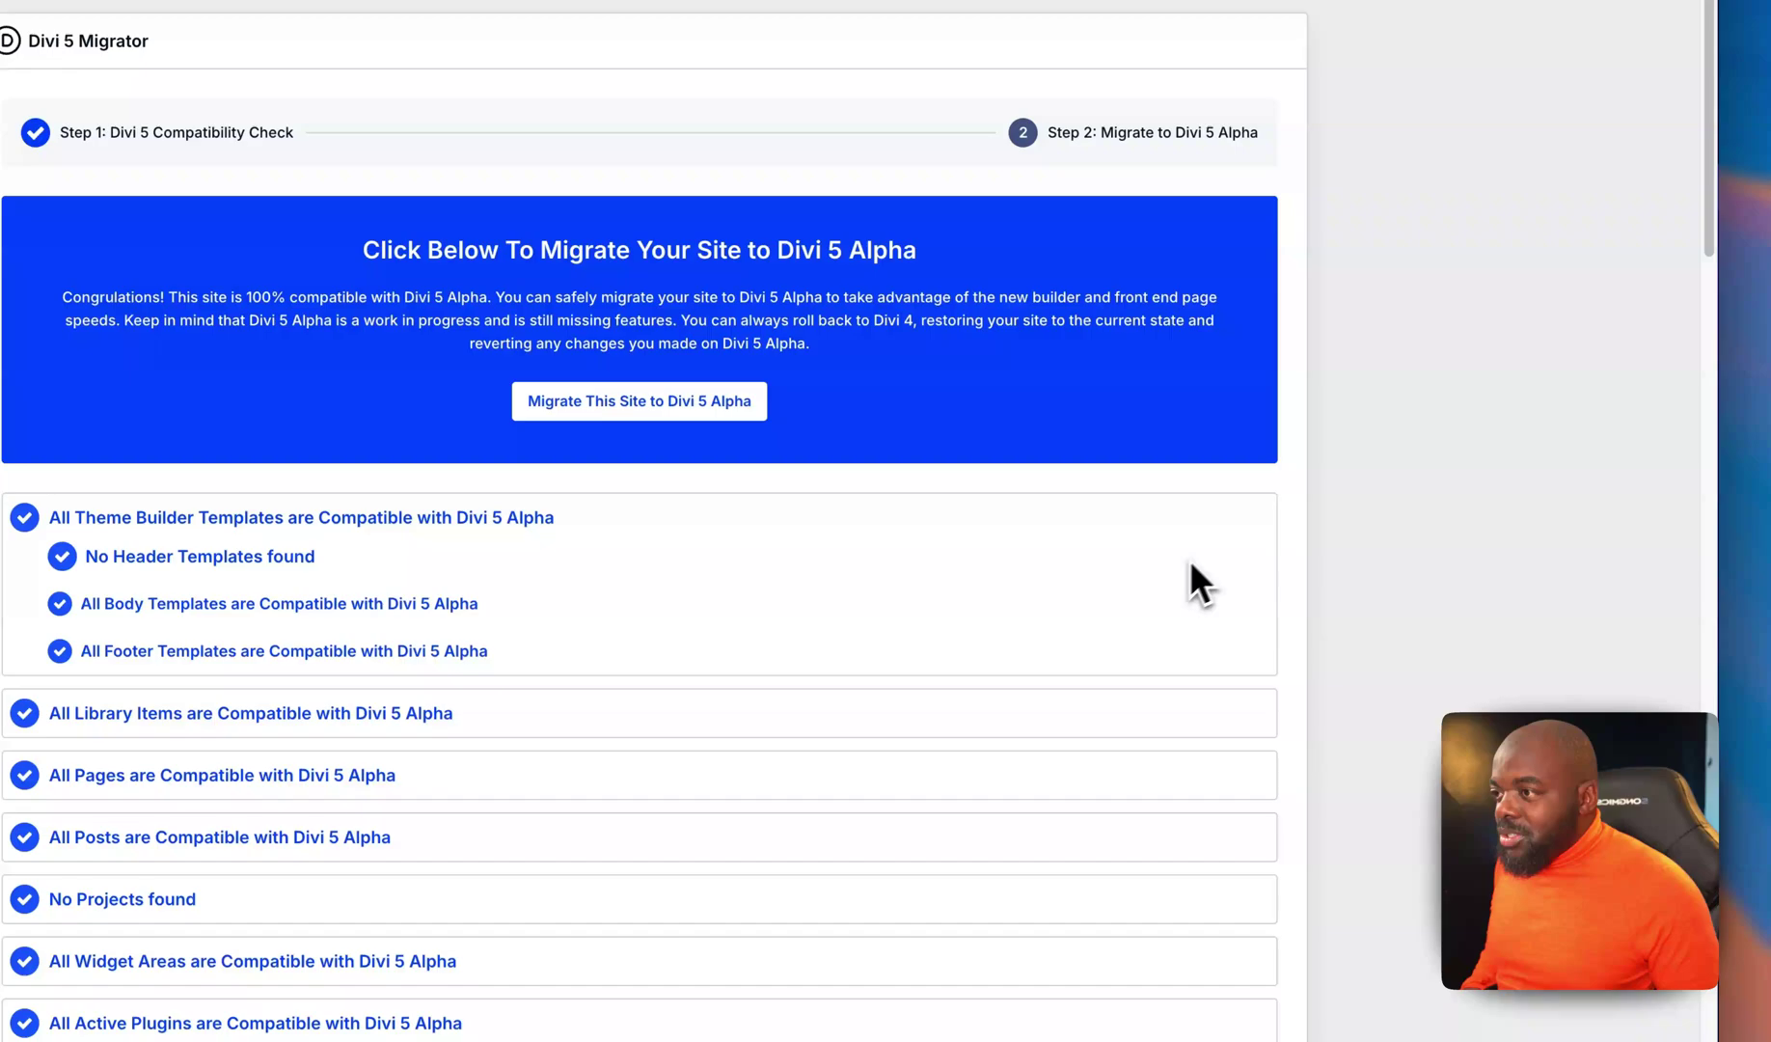
{"action": "scroll", "coordinate": [1167, 608], "scroll_direction": "down", "scroll_amount": 1}
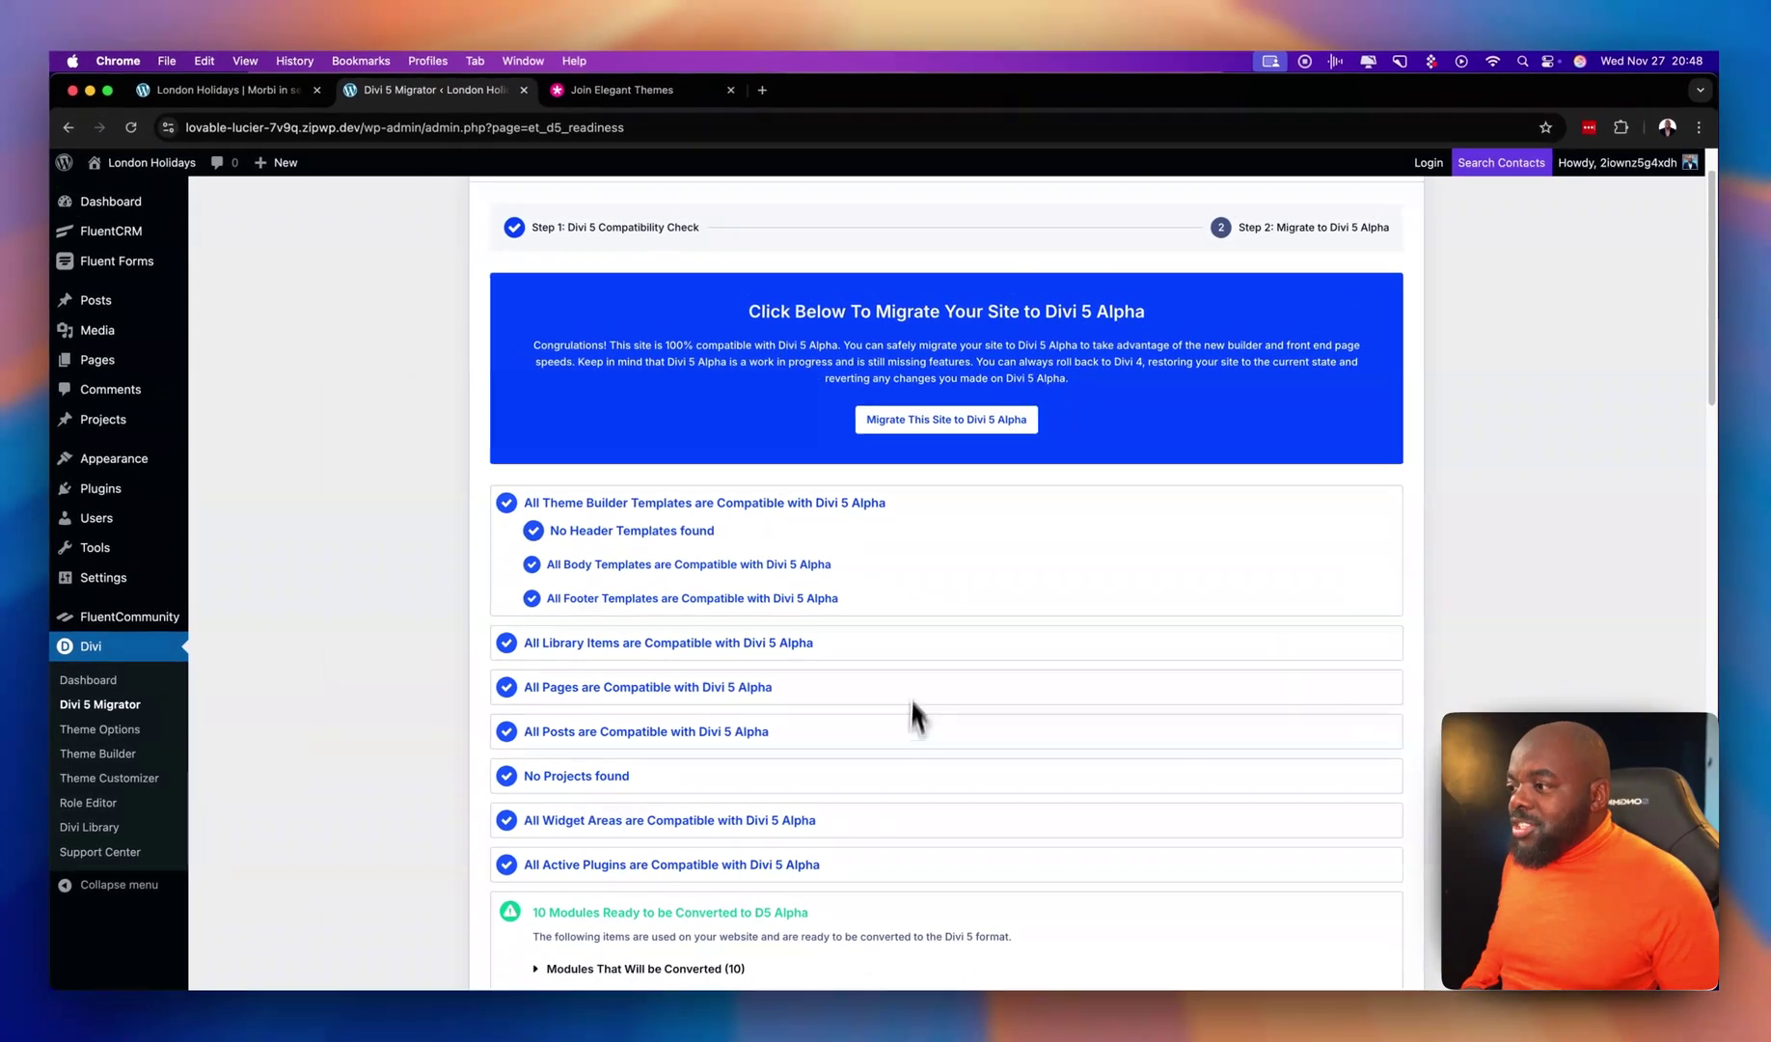
{"action": "scroll", "coordinate": [904, 755], "scroll_direction": "up", "scroll_amount": 1}
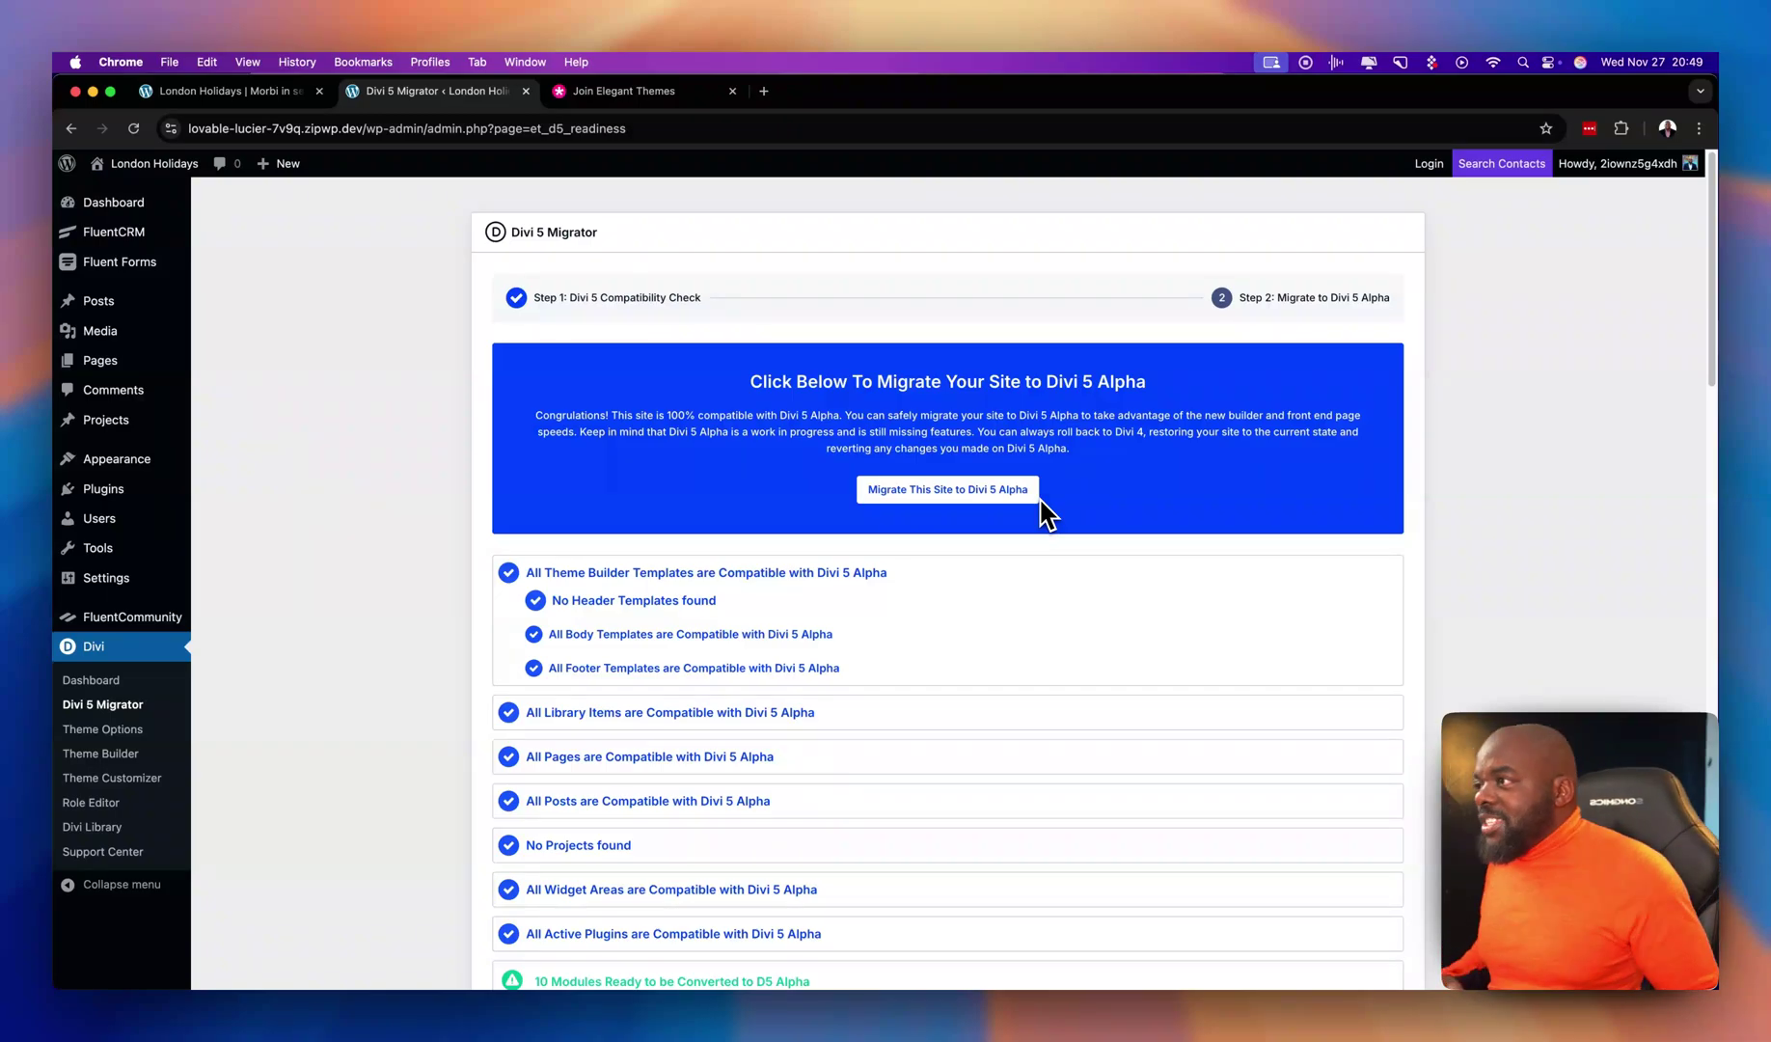
{"action": "left_click", "coordinate": [262, 94]}
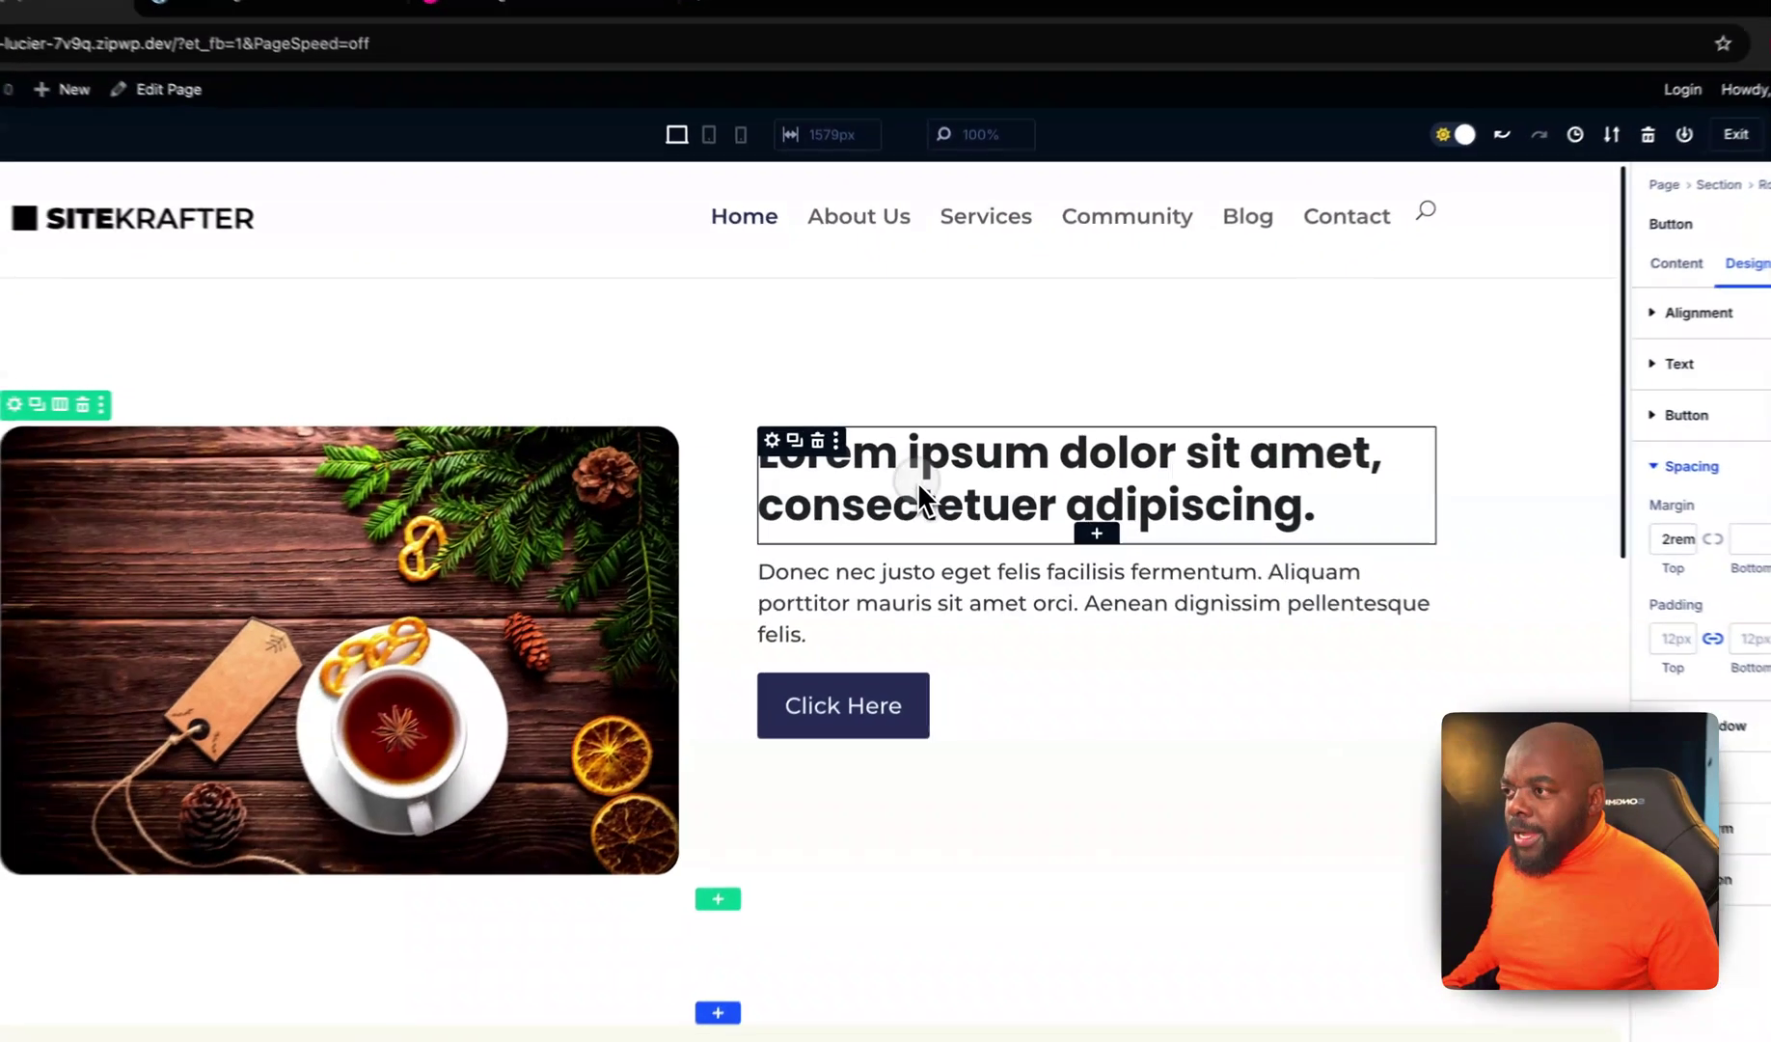
Open the settings for the heading text, the heading module and the whole hero section in turn
{"action": "left_click", "coordinate": [917, 481]}
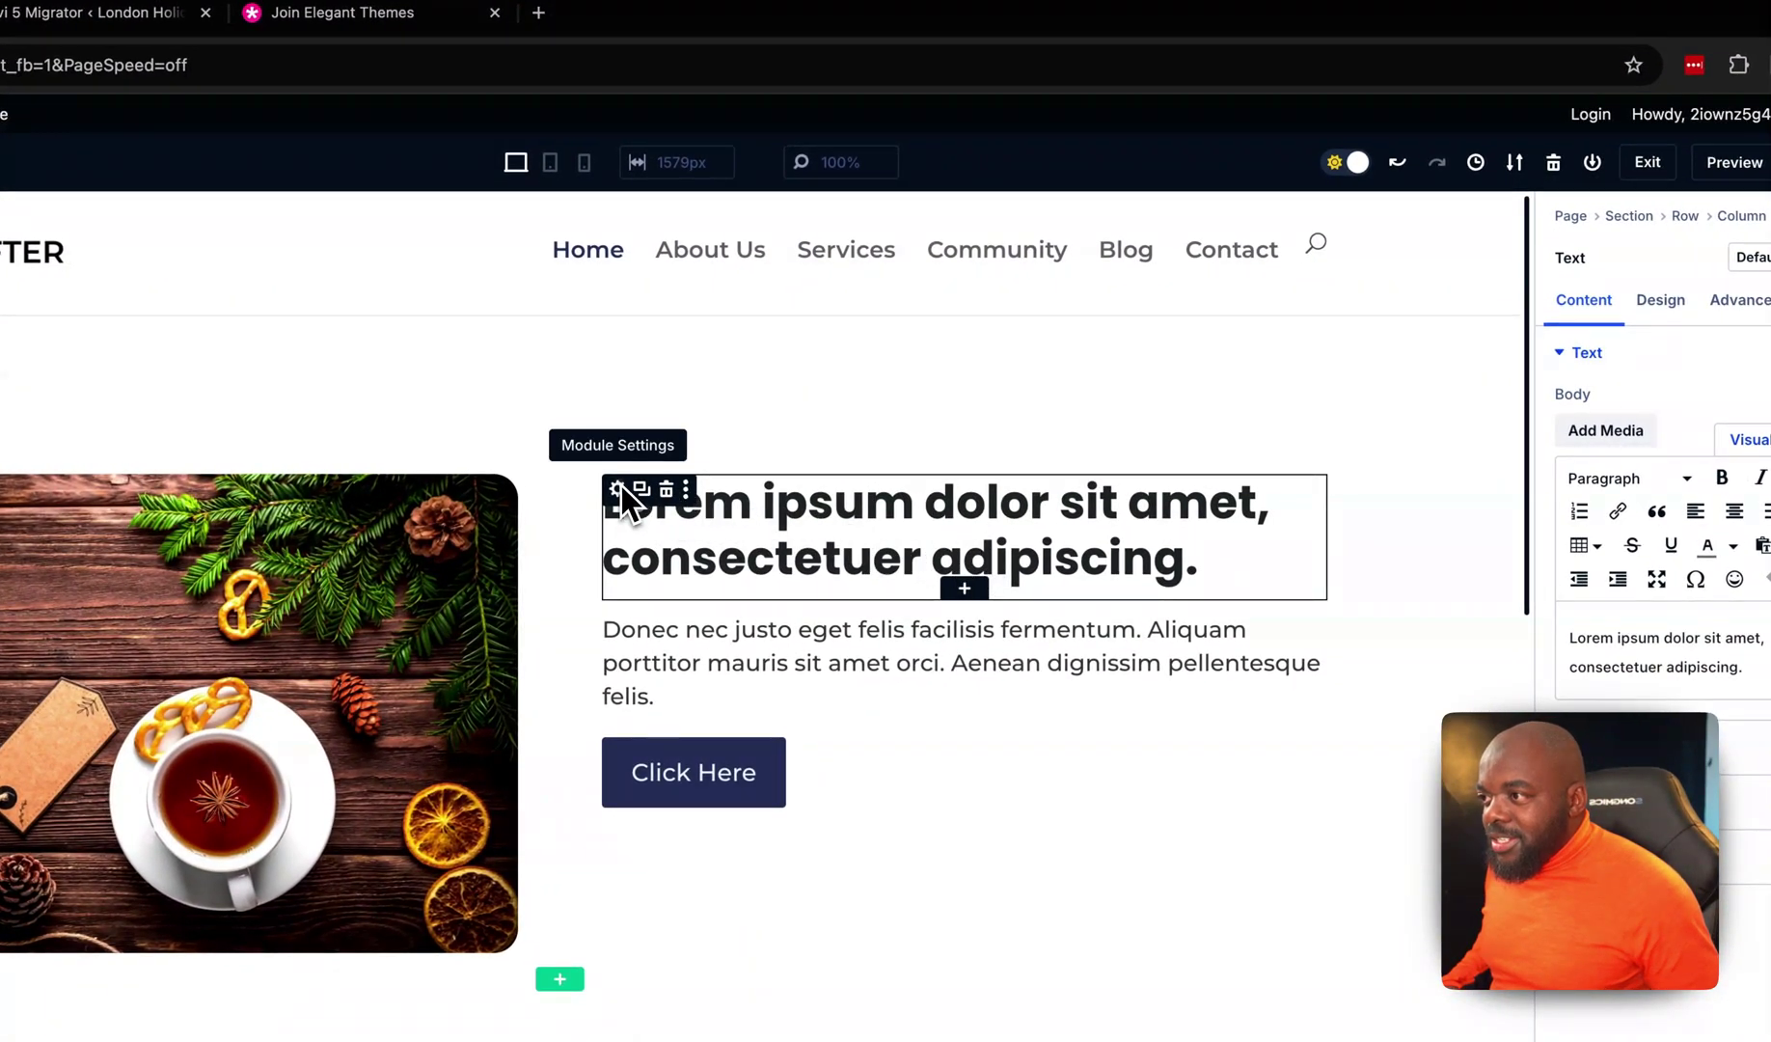
{"action": "left_click", "coordinate": [620, 484]}
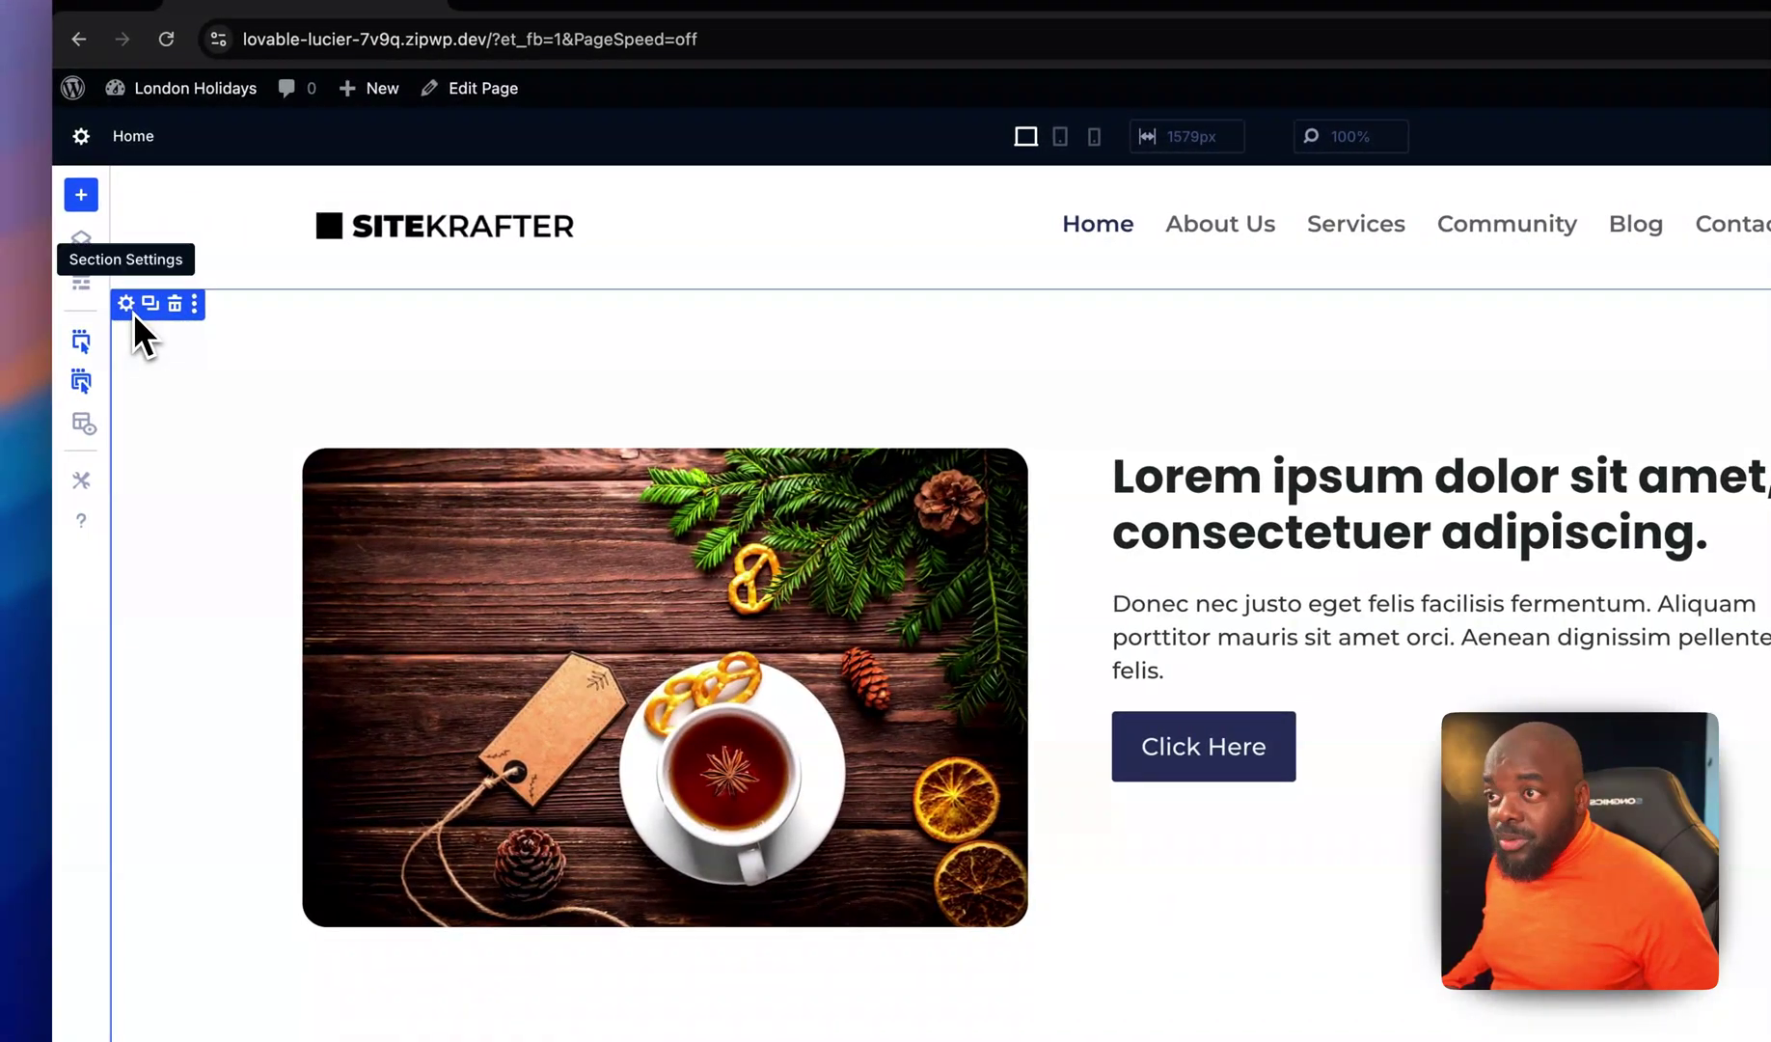
{"action": "left_click", "coordinate": [133, 313]}
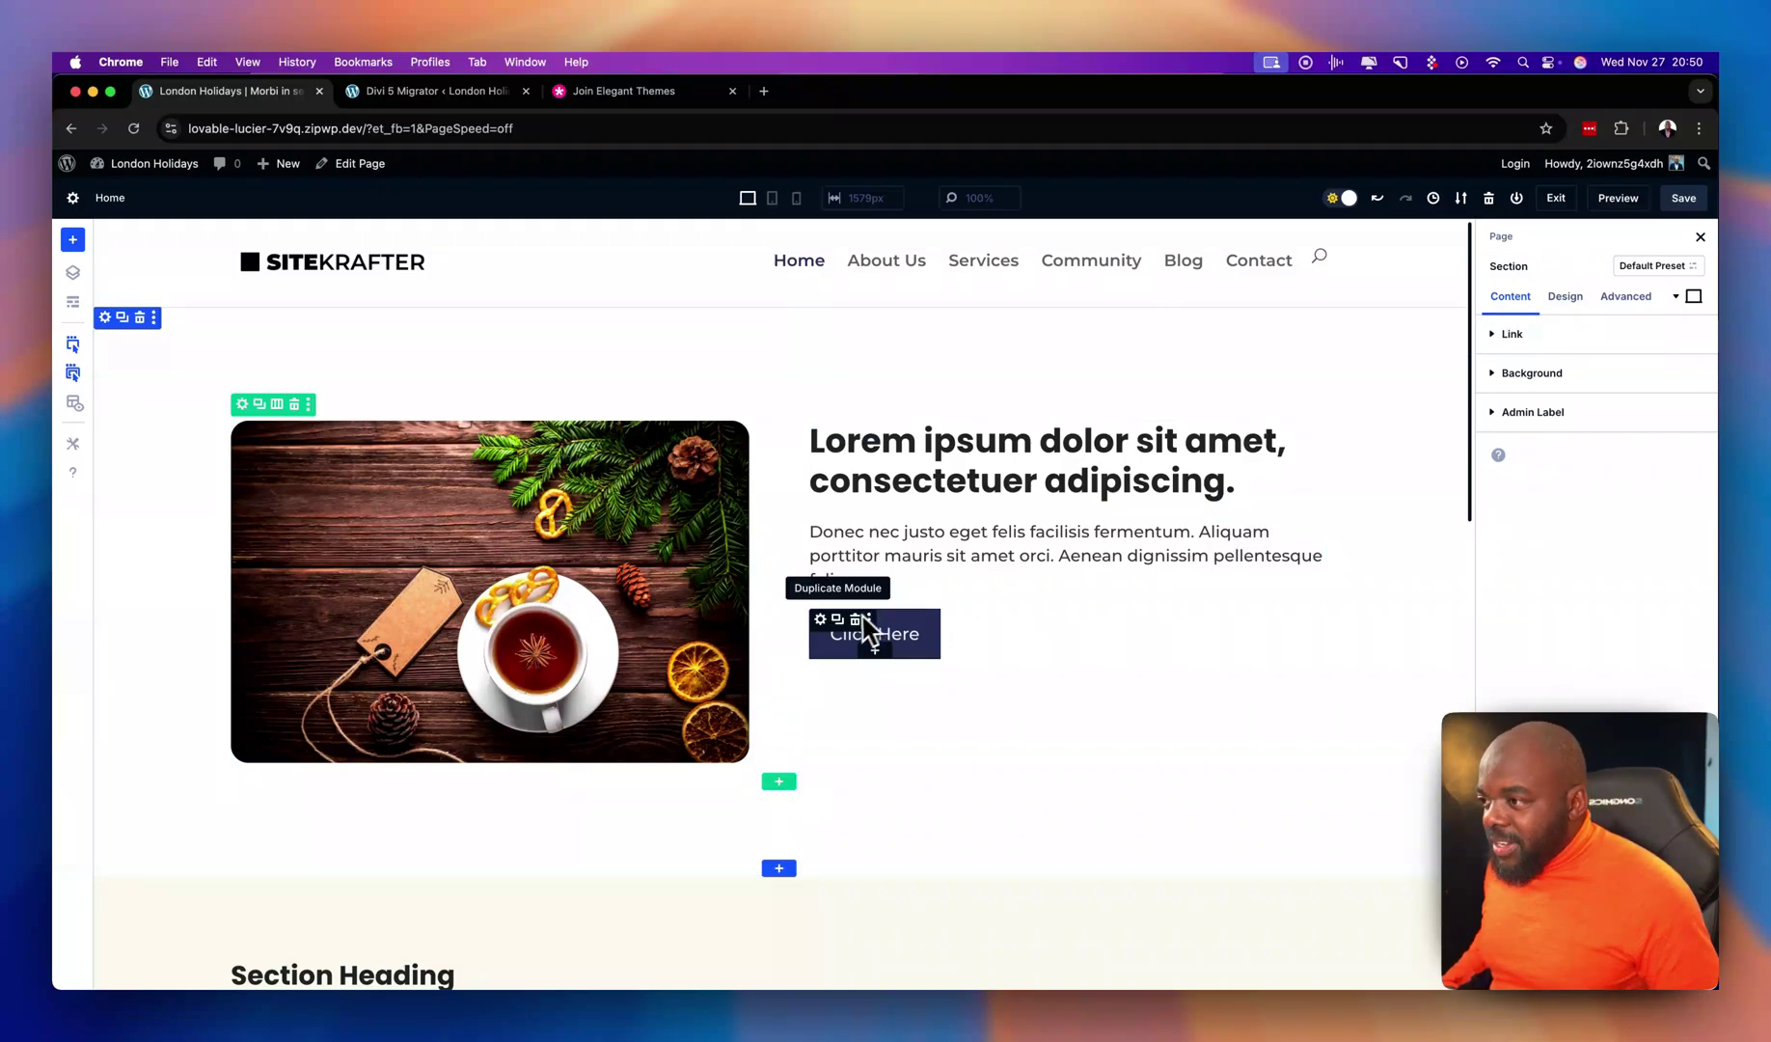
Show the Click Here button's Design settings with the Button styling group expanded
{"action": "left_click", "coordinate": [835, 627]}
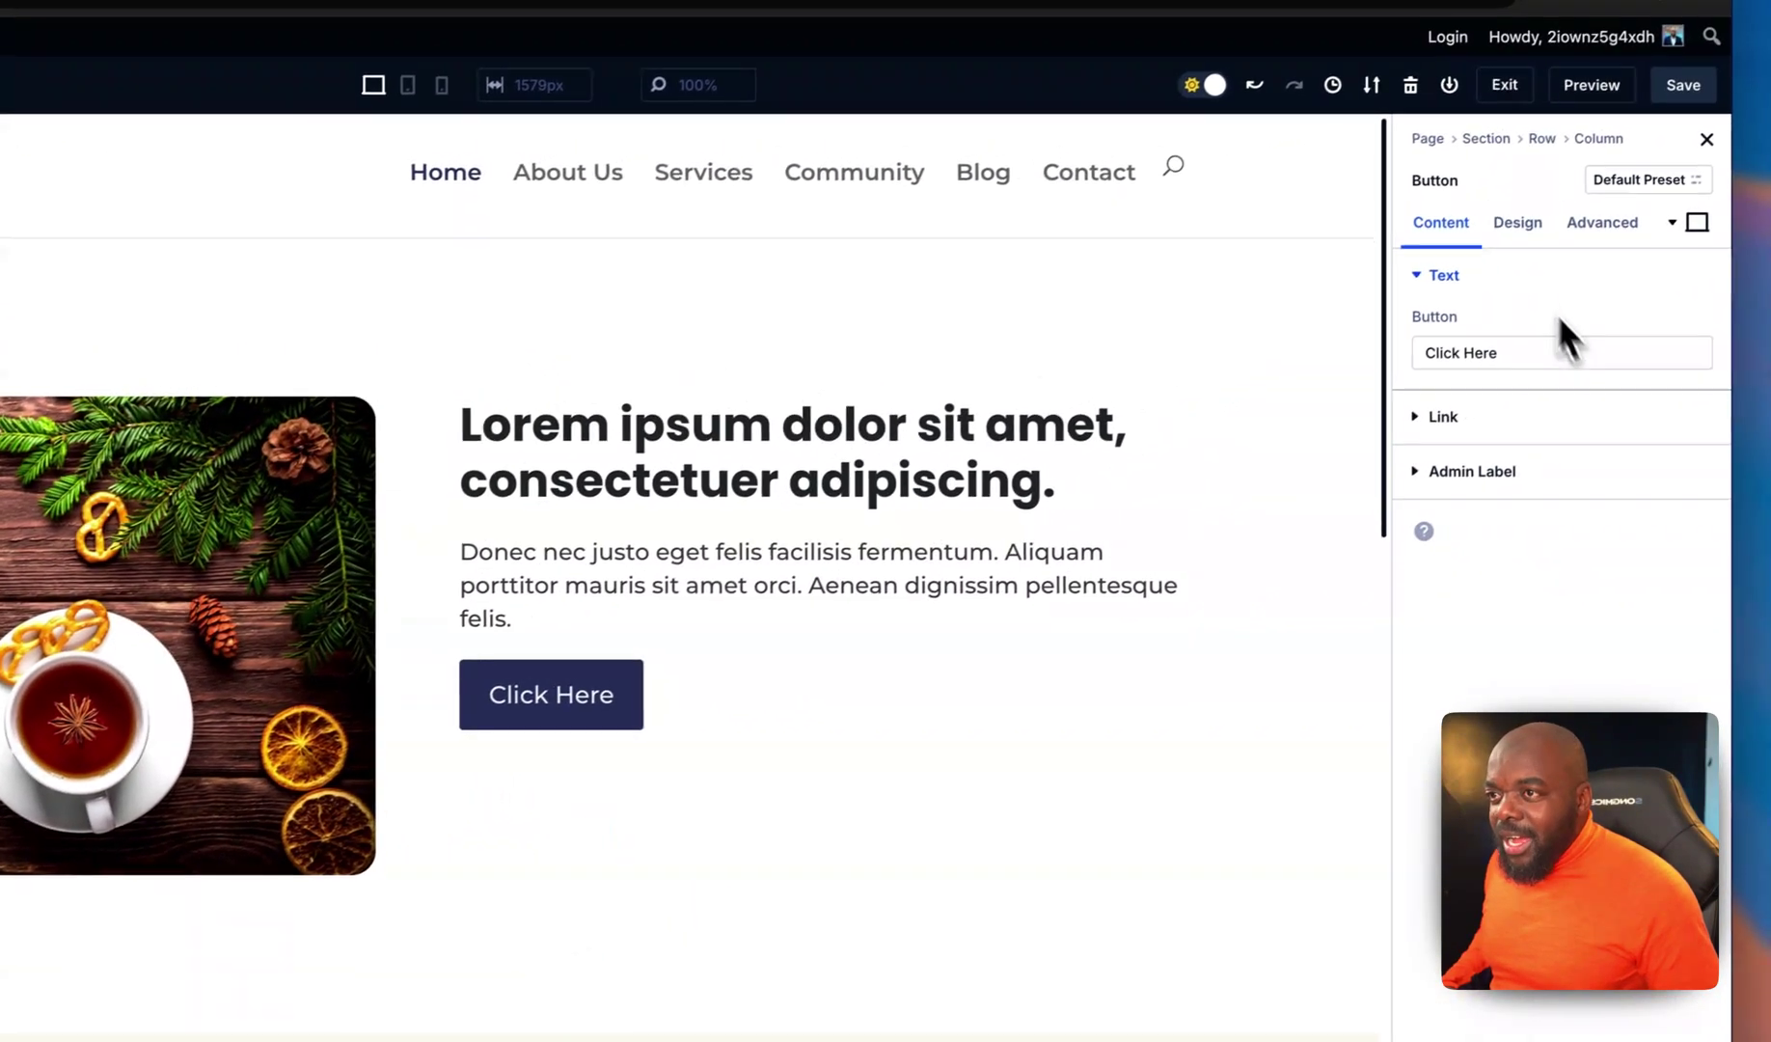
{"action": "left_click", "coordinate": [1510, 230]}
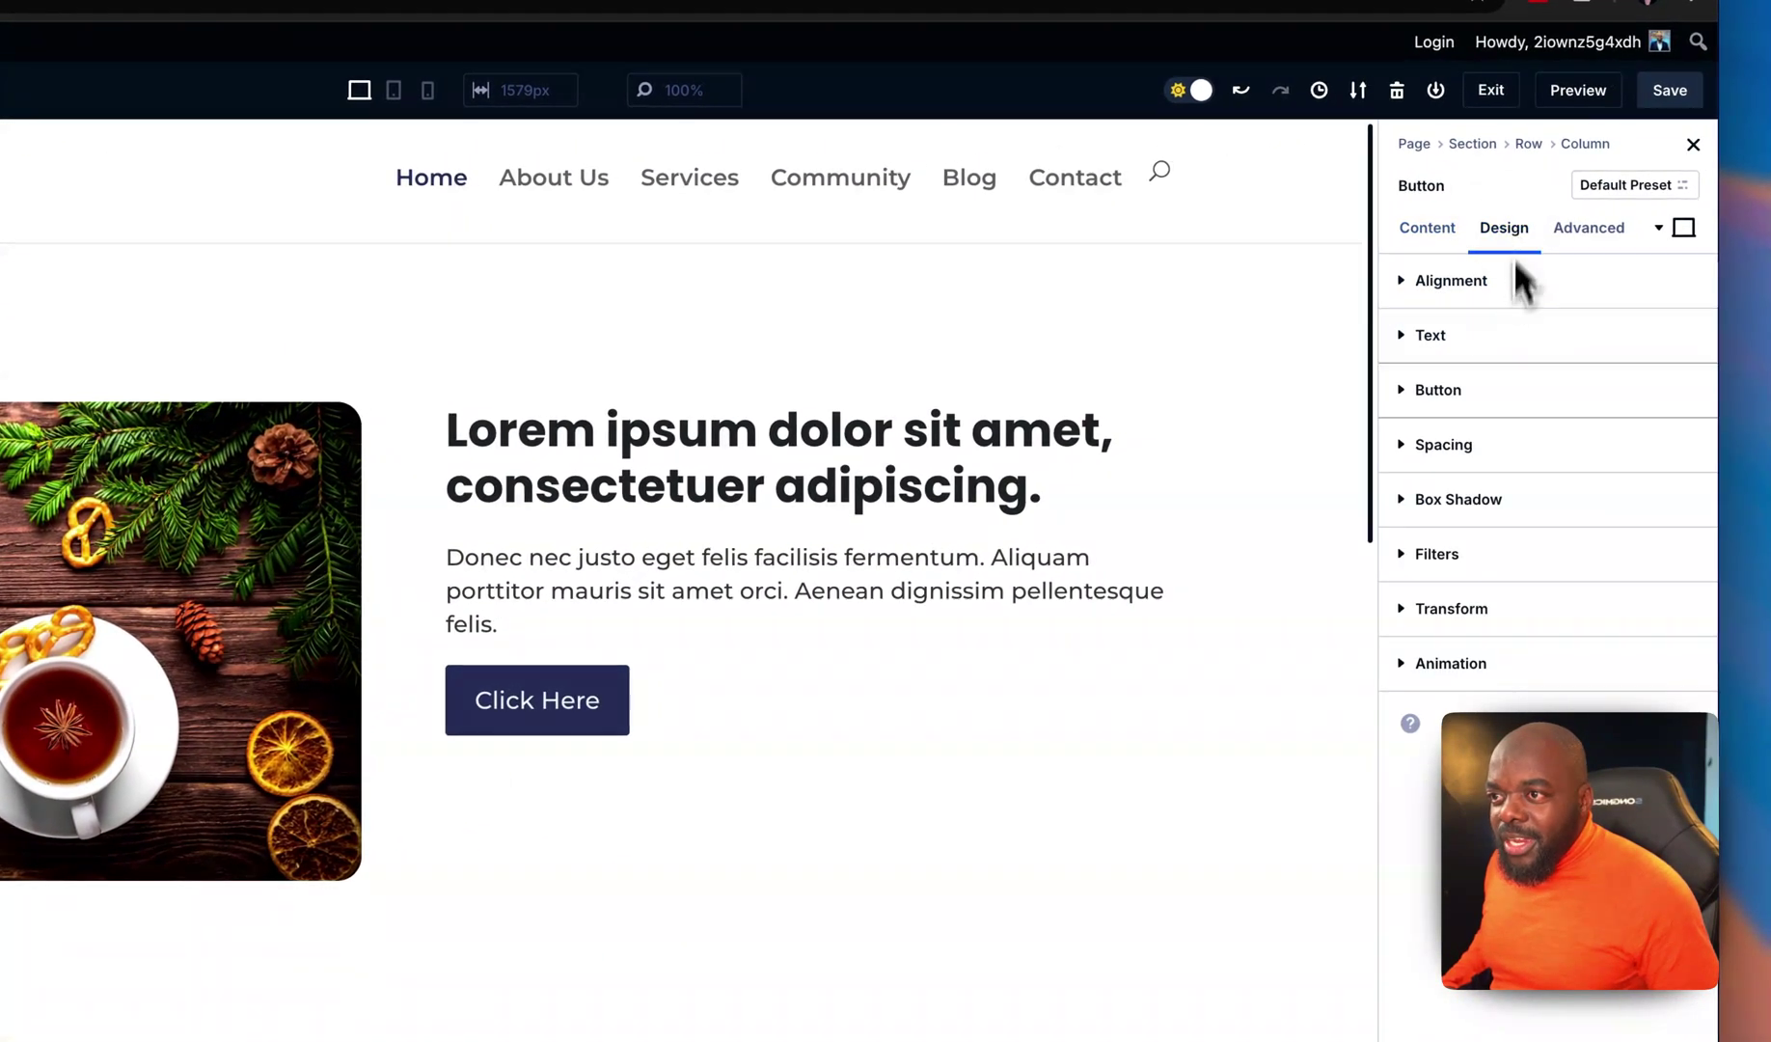
{"action": "left_click", "coordinate": [1467, 386]}
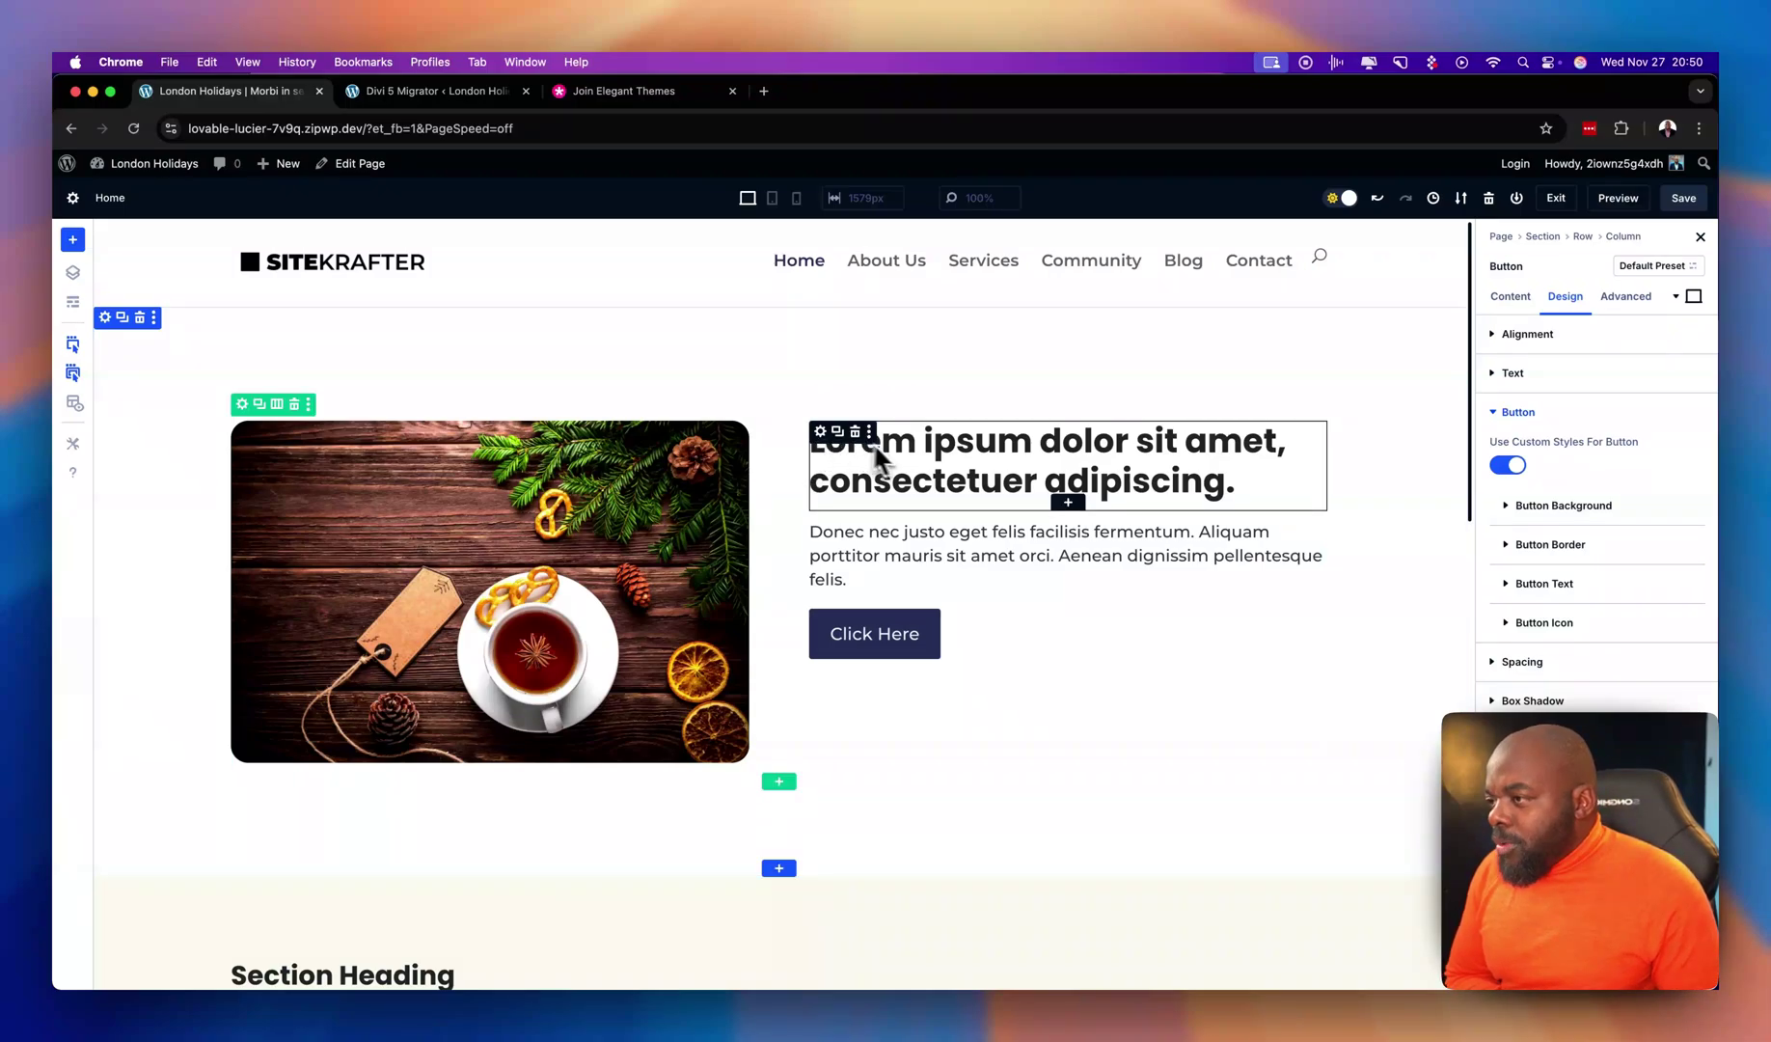
Insert two Text modules, one below the other, under the Click Here button using the 'text' search
{"action": "left_click", "coordinate": [874, 649]}
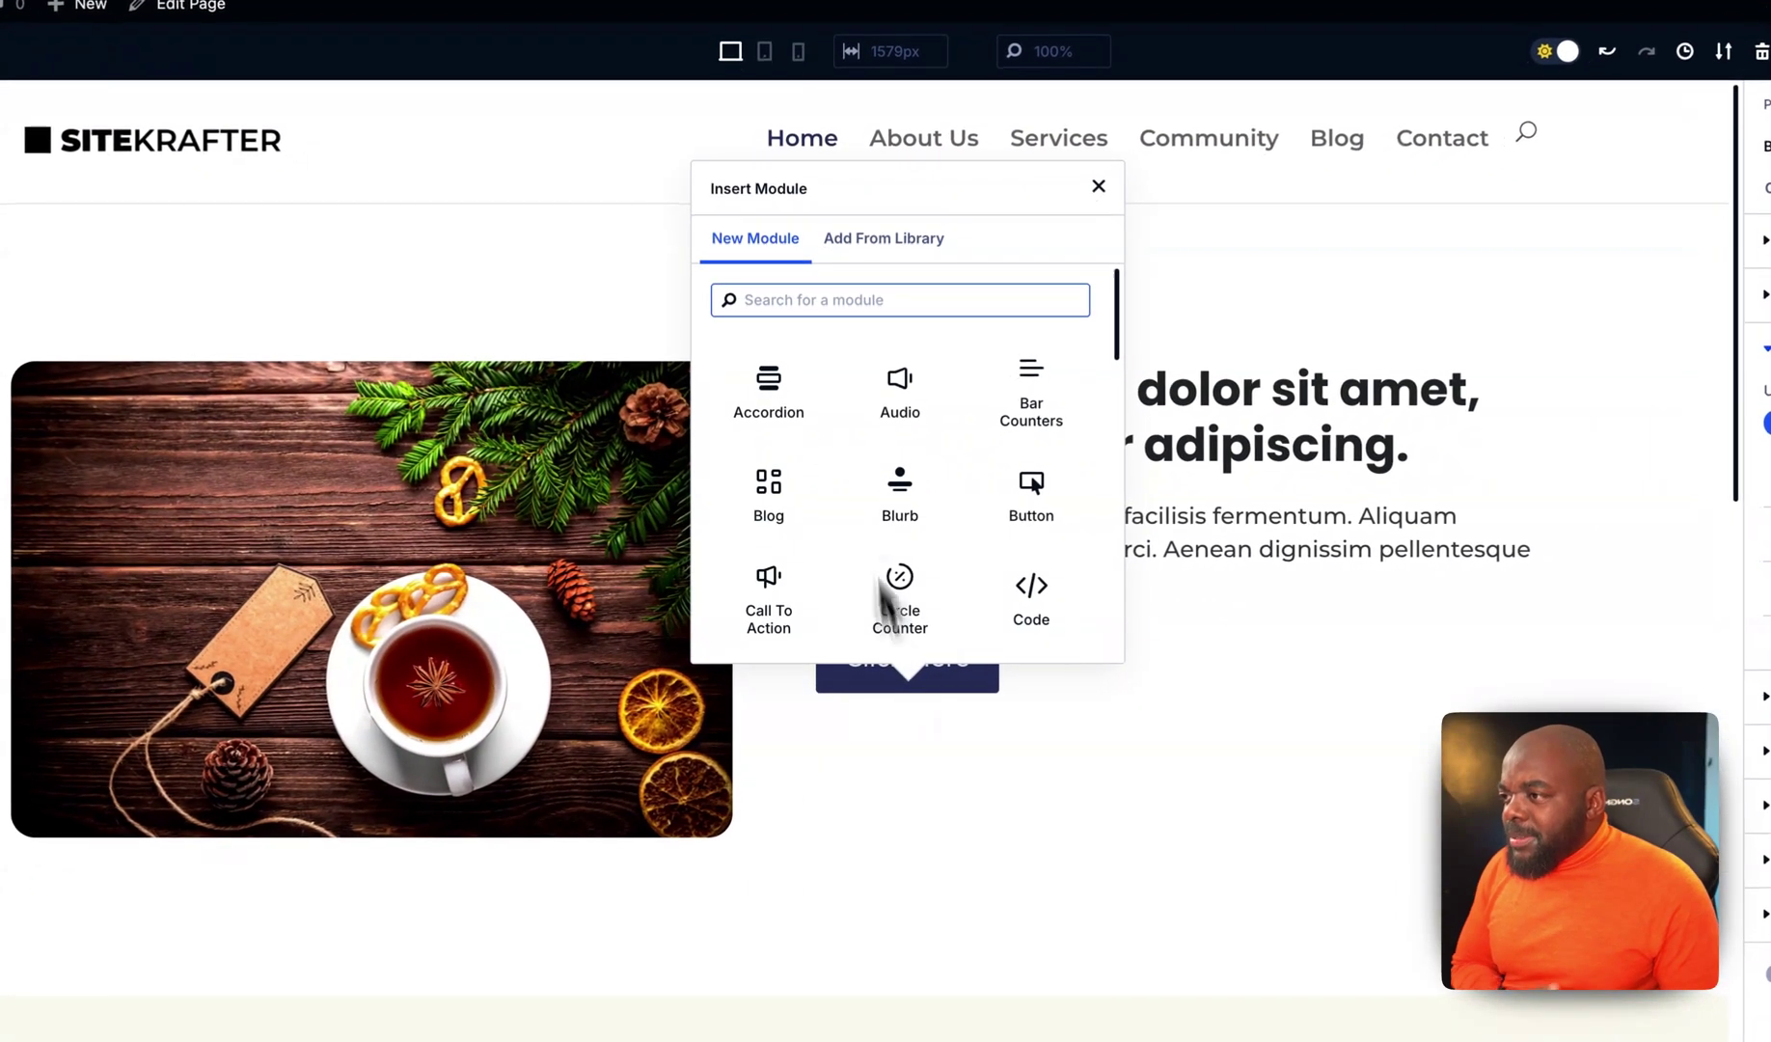
{"action": "type", "text": "te"}
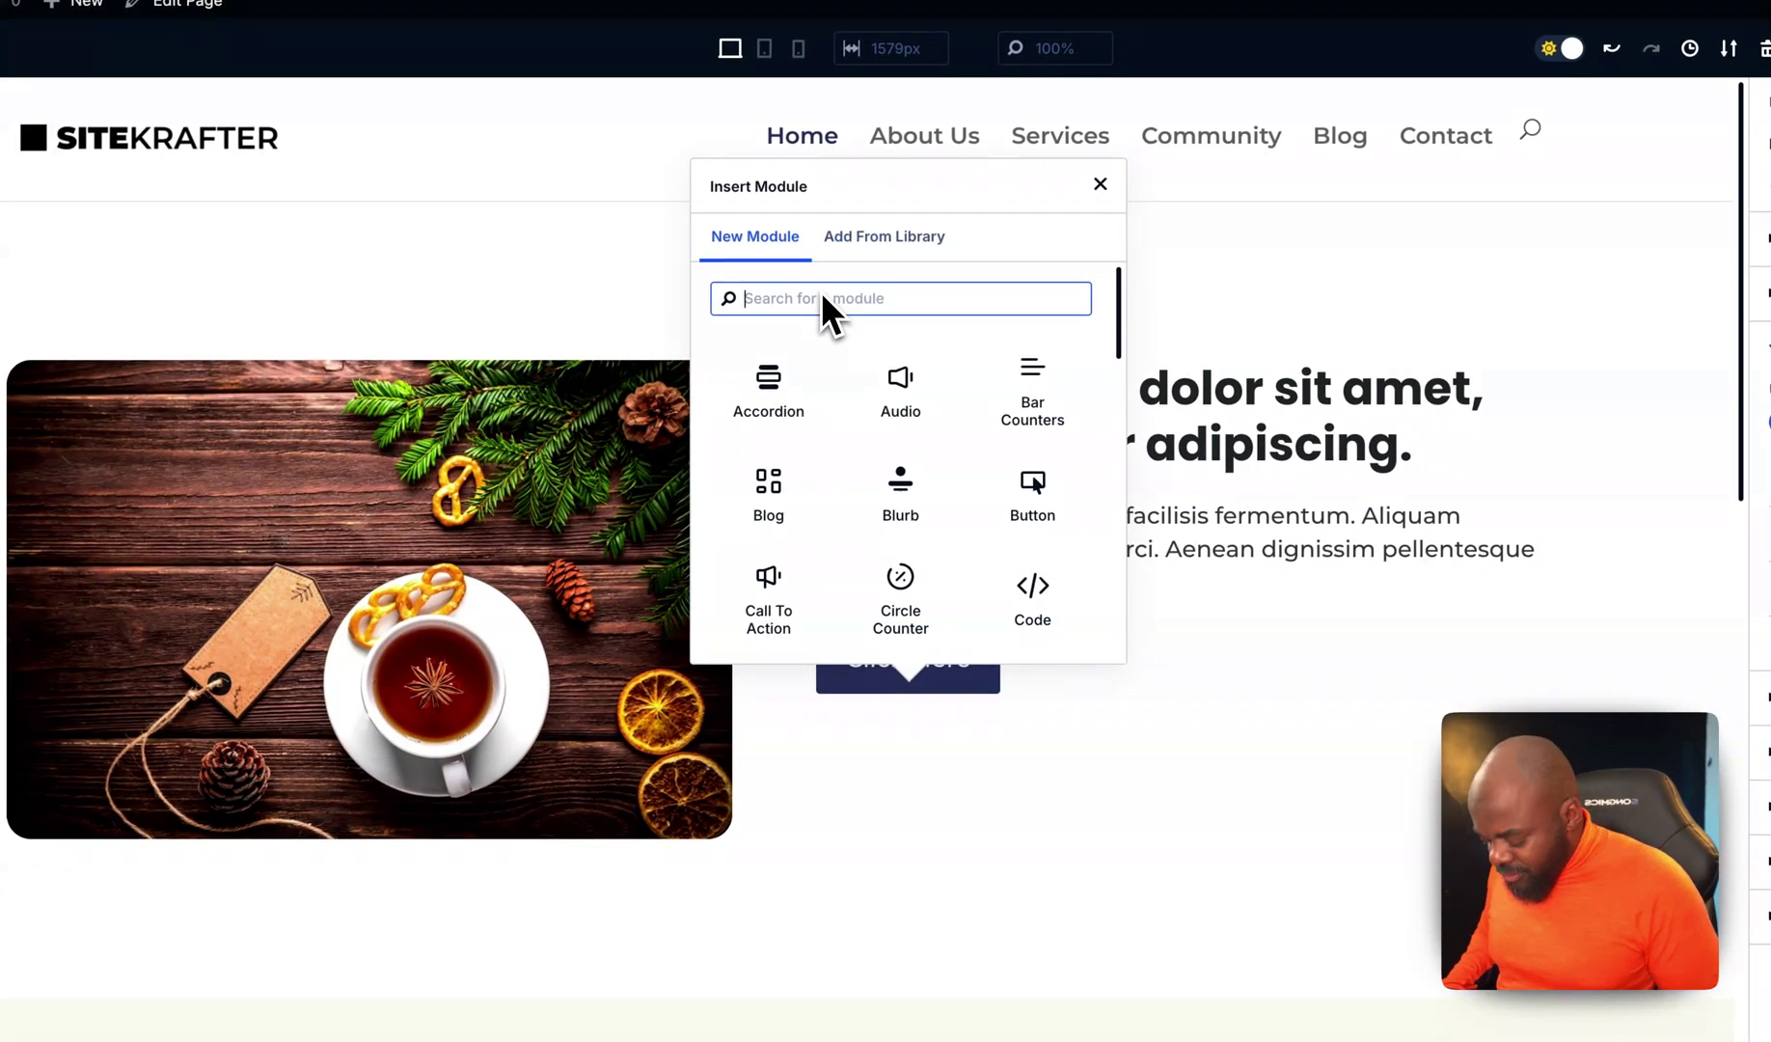
{"action": "type", "text": "xt"}
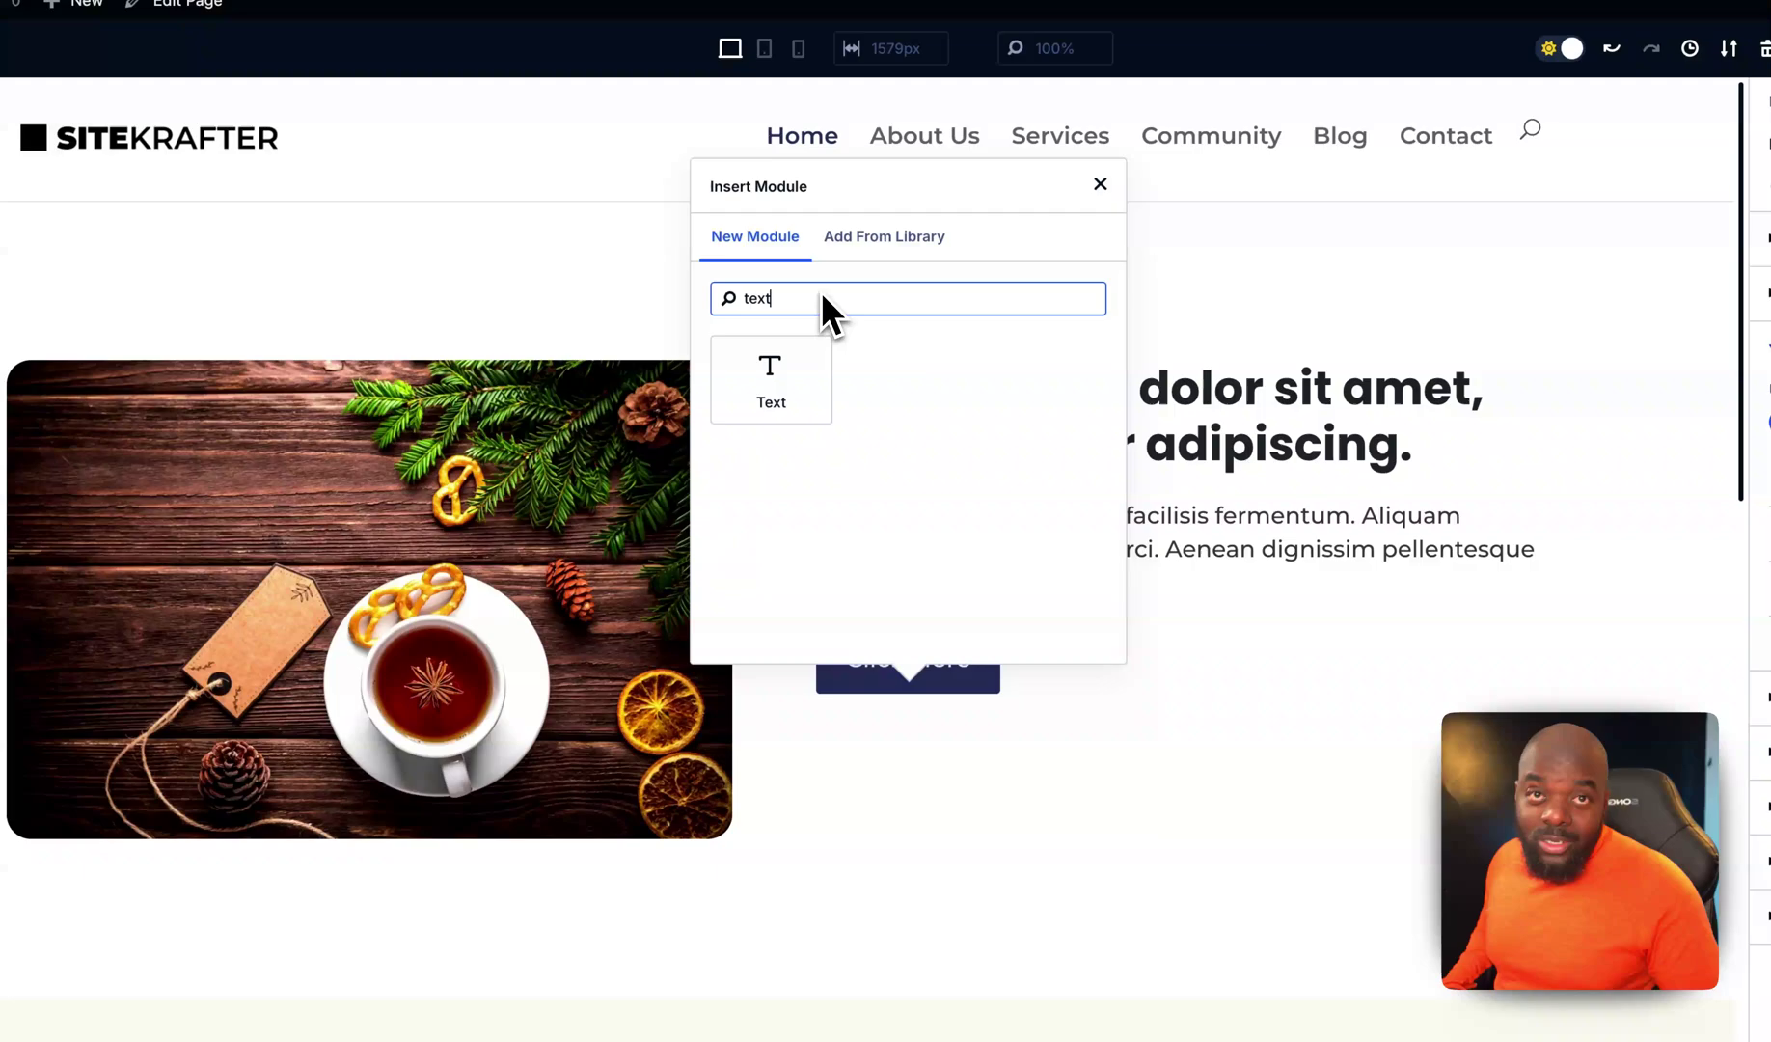
{"action": "left_click", "coordinate": [791, 371]}
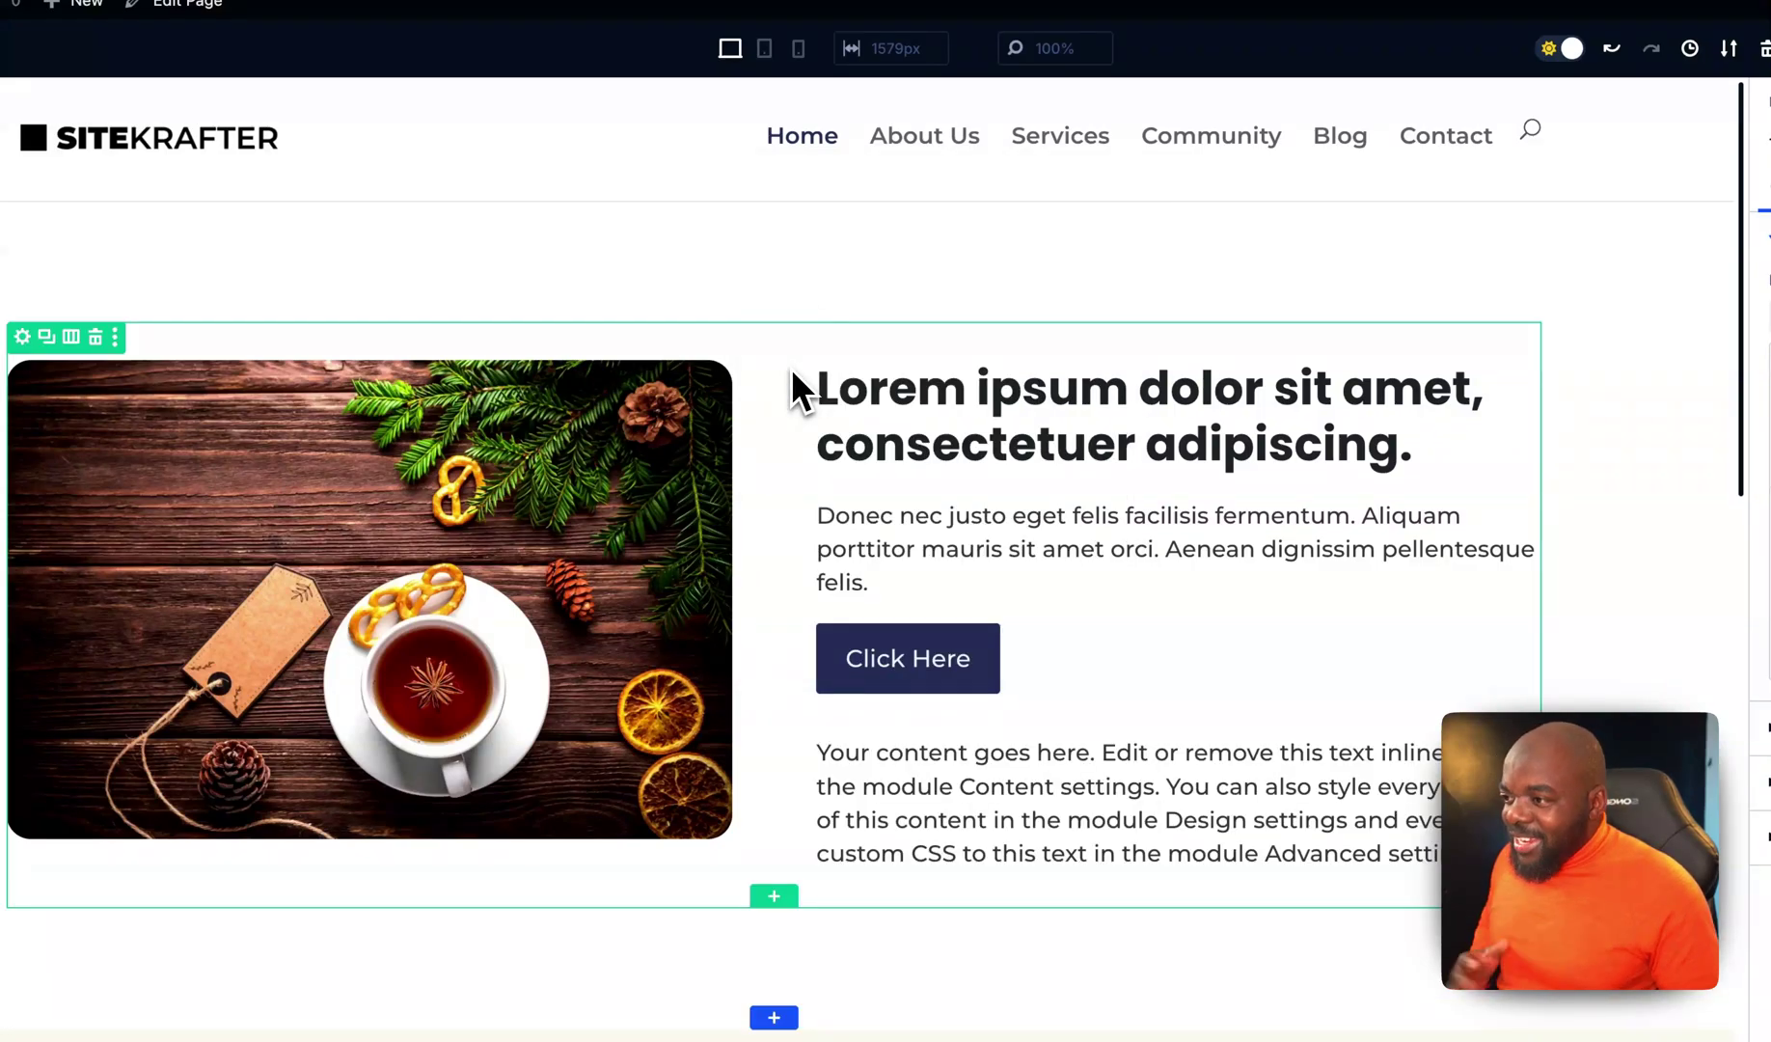
{"action": "left_click", "coordinate": [1177, 856]}
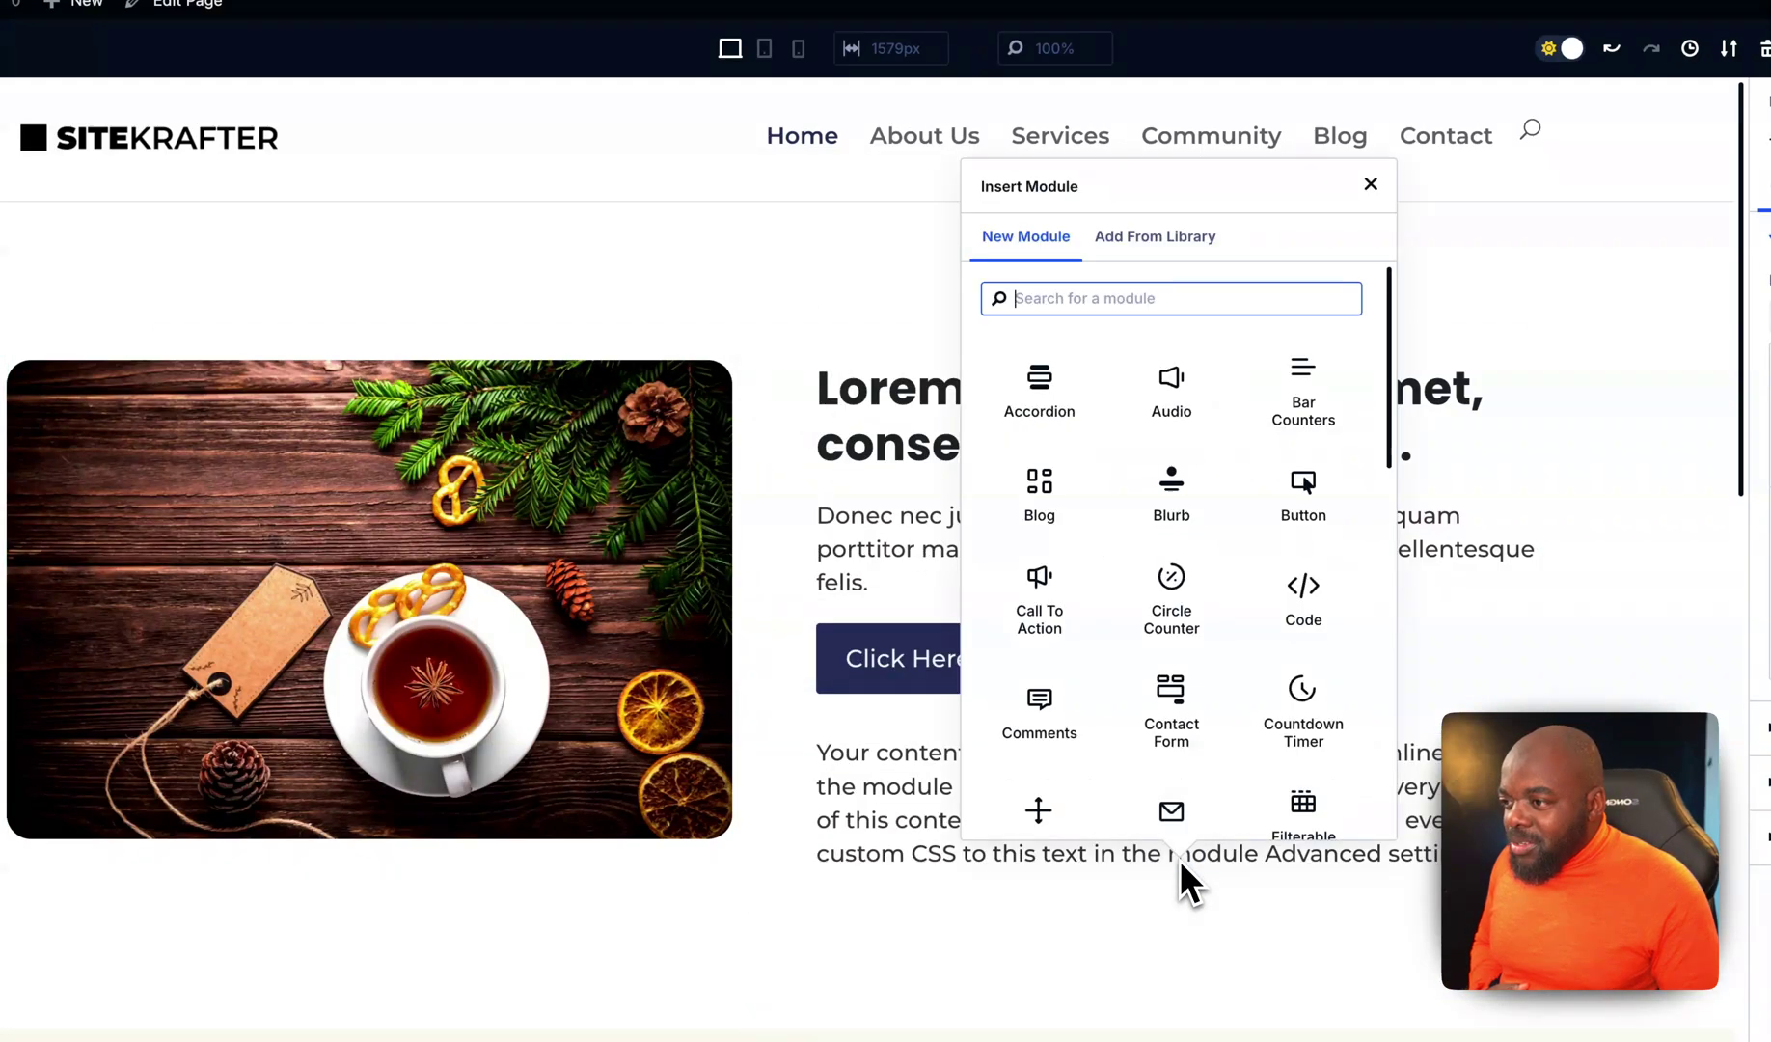
{"action": "type", "text": "te"}
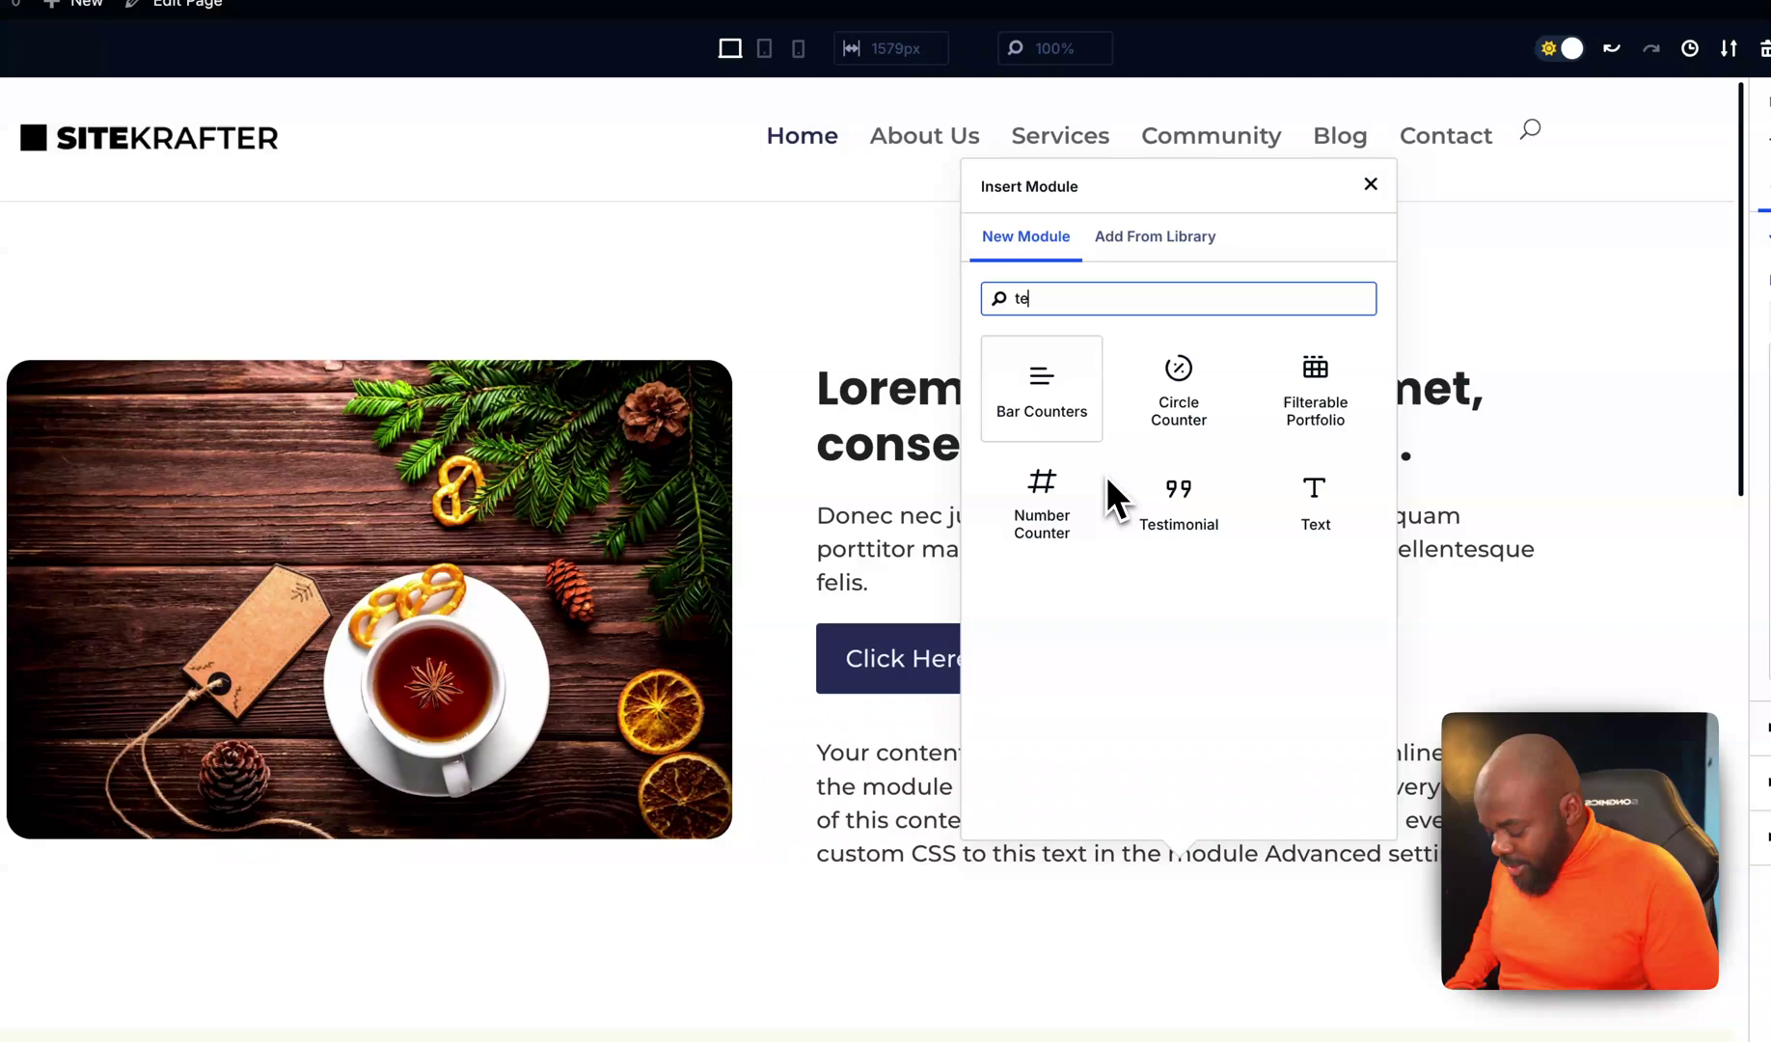
{"action": "type", "text": "xt"}
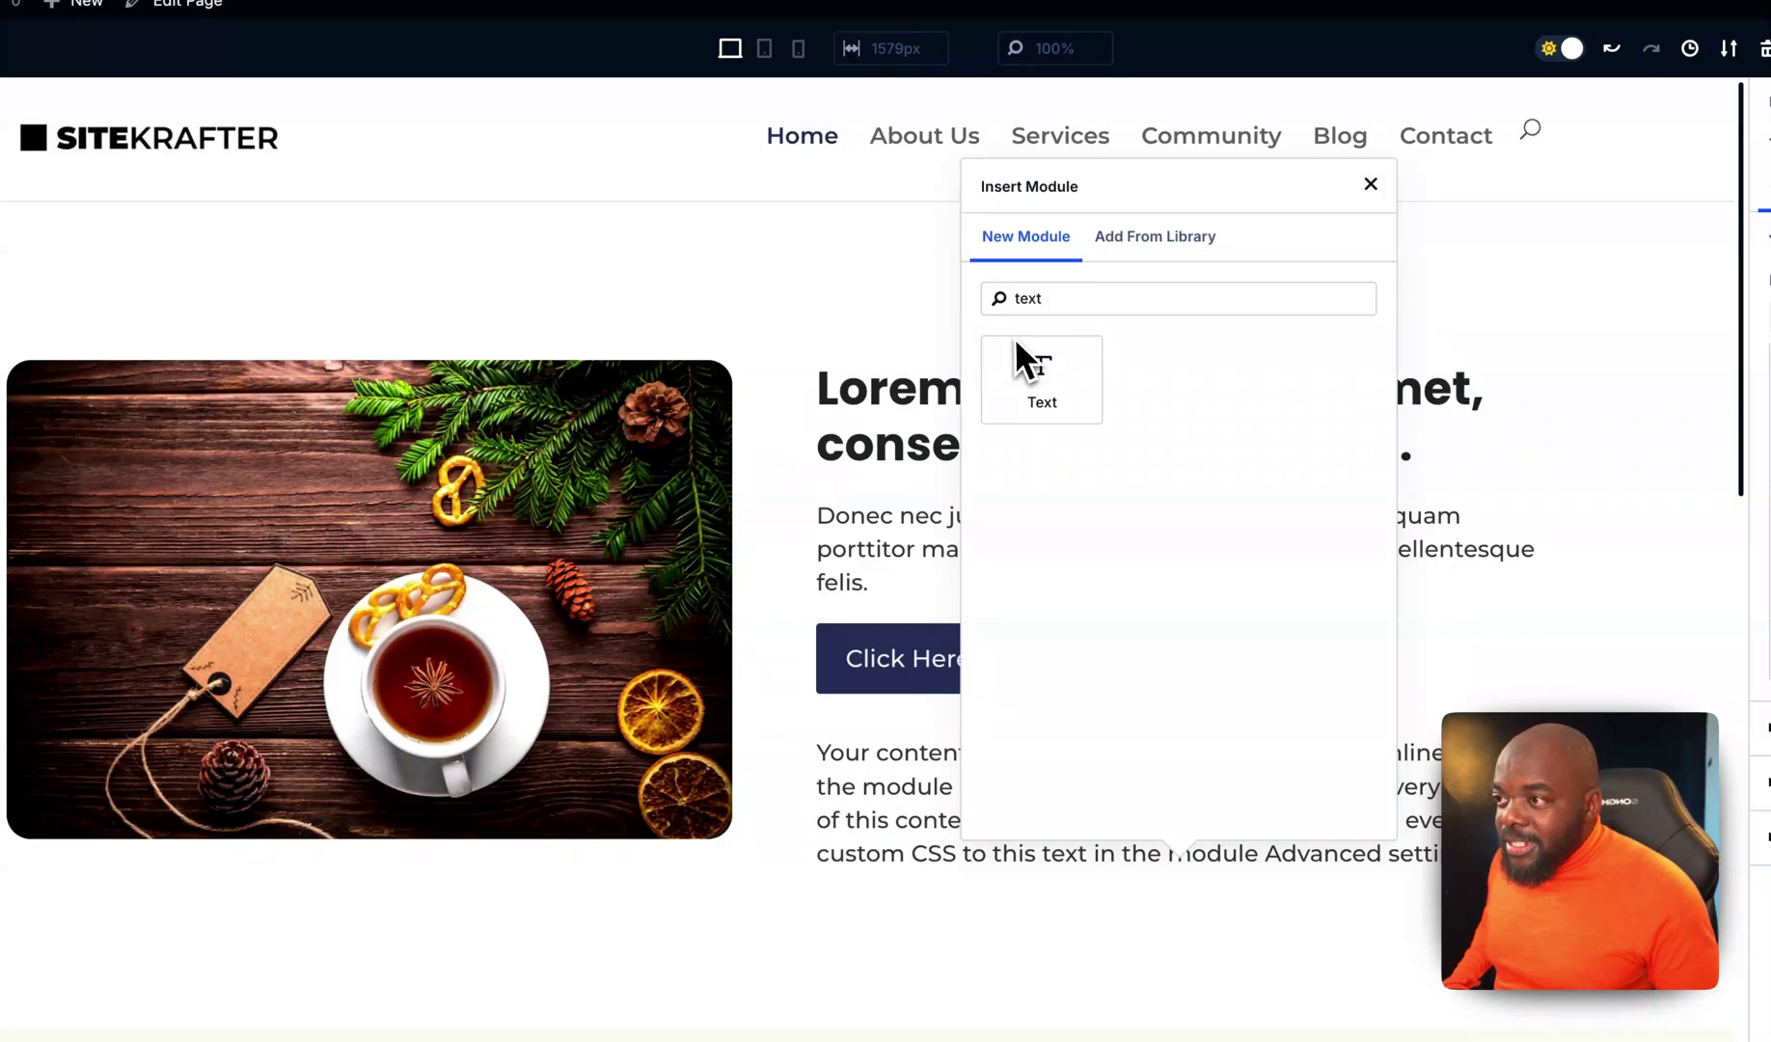
{"action": "left_click", "coordinate": [1020, 357]}
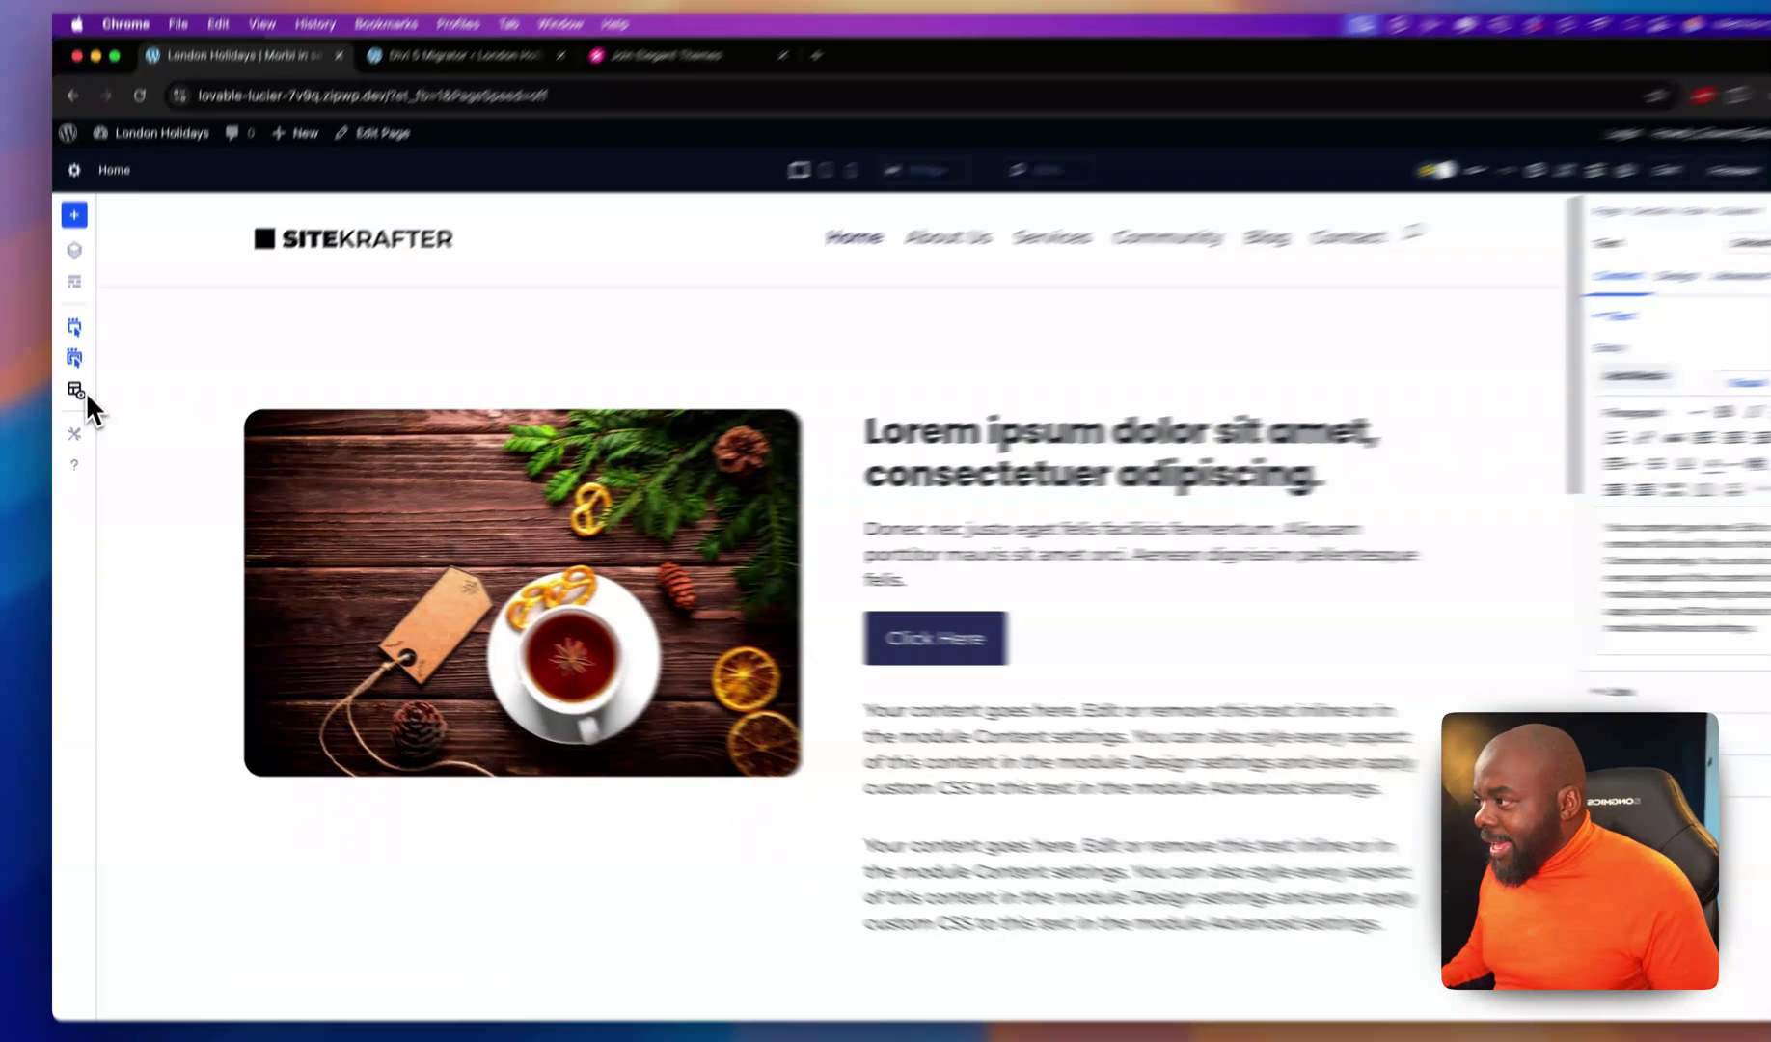
Toggle X-Ray outlines and delete the placeholder Text modules so the column ends at the Click Here button
{"action": "left_click", "coordinate": [85, 391]}
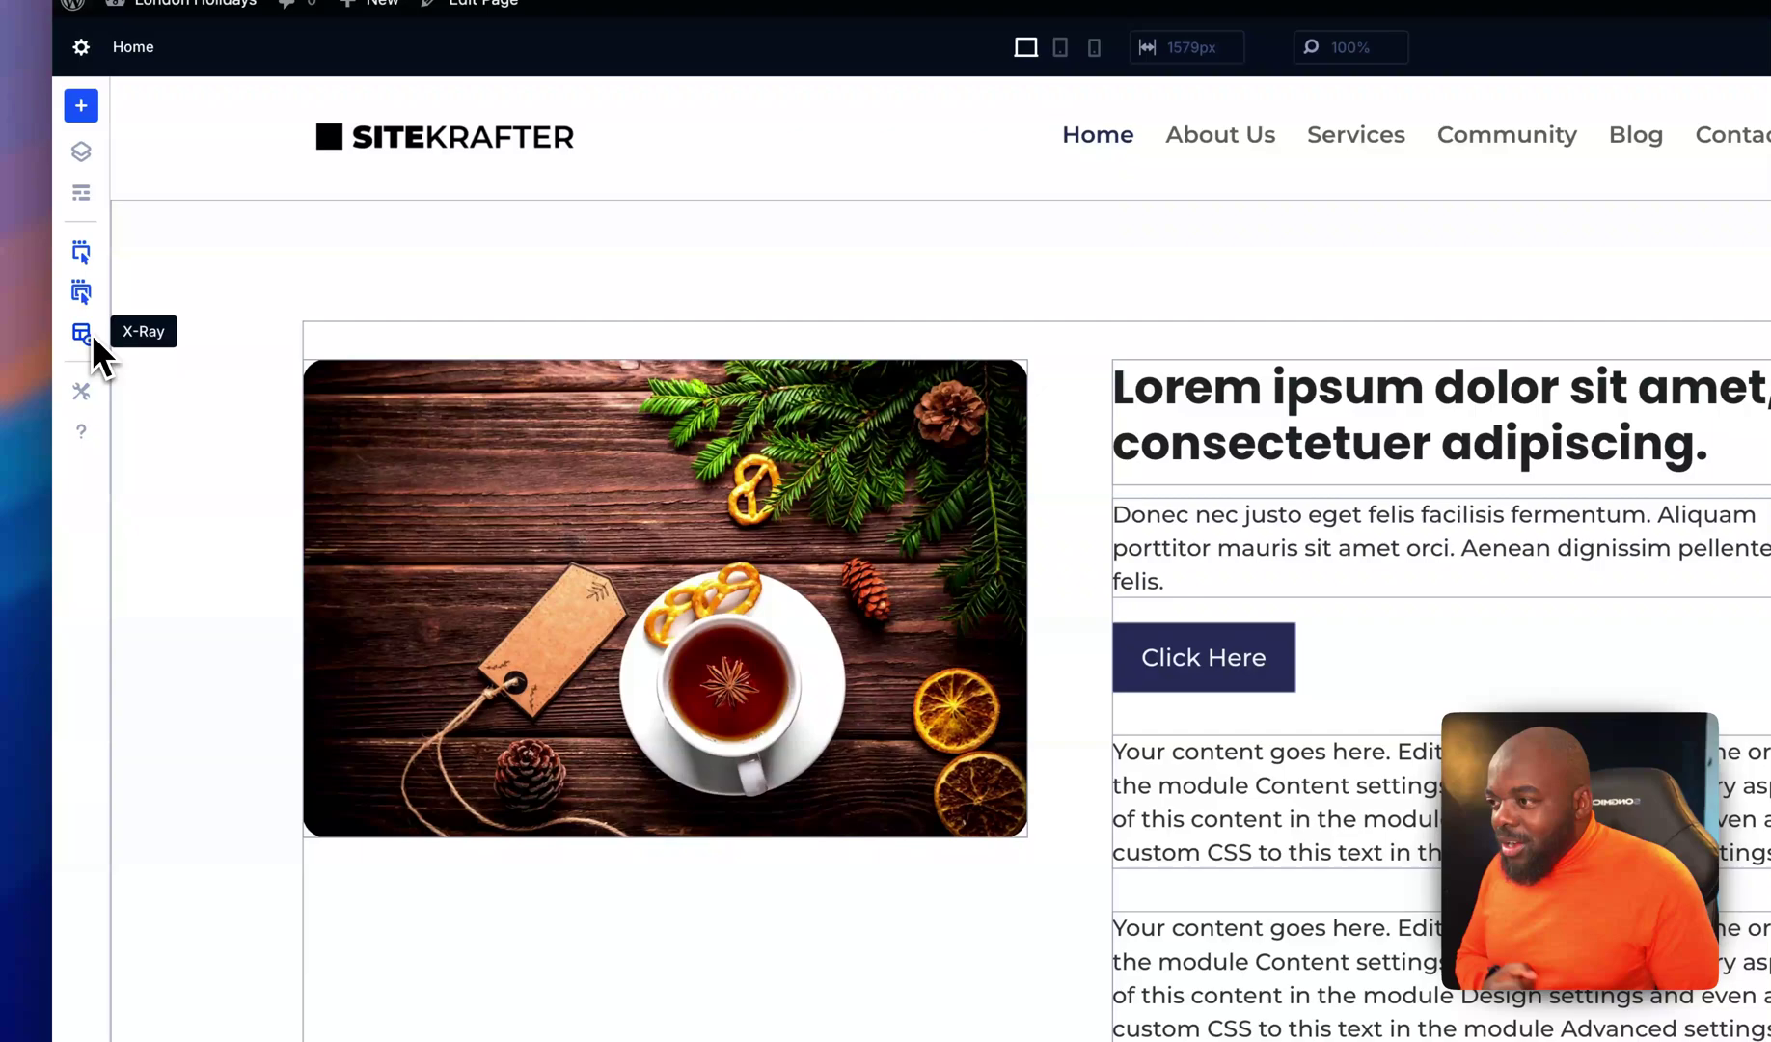
{"action": "left_click", "coordinate": [1273, 820]}
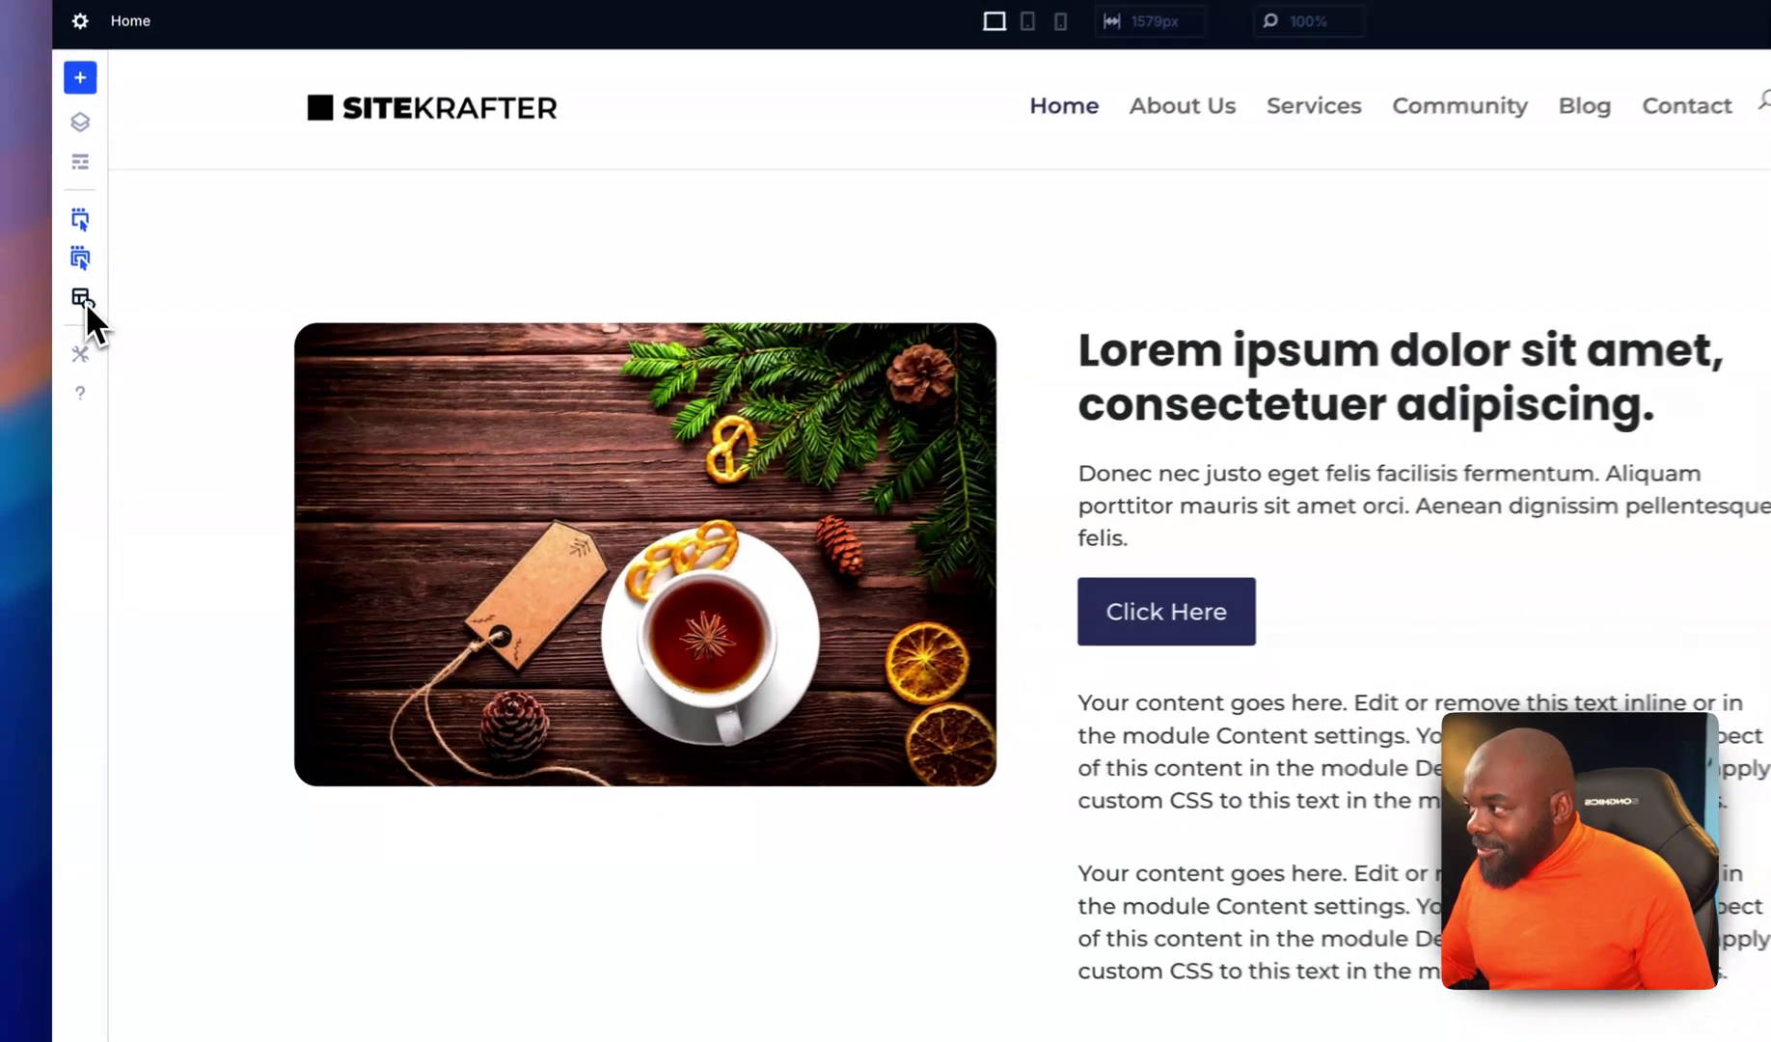
{"action": "left_click", "coordinate": [85, 299]}
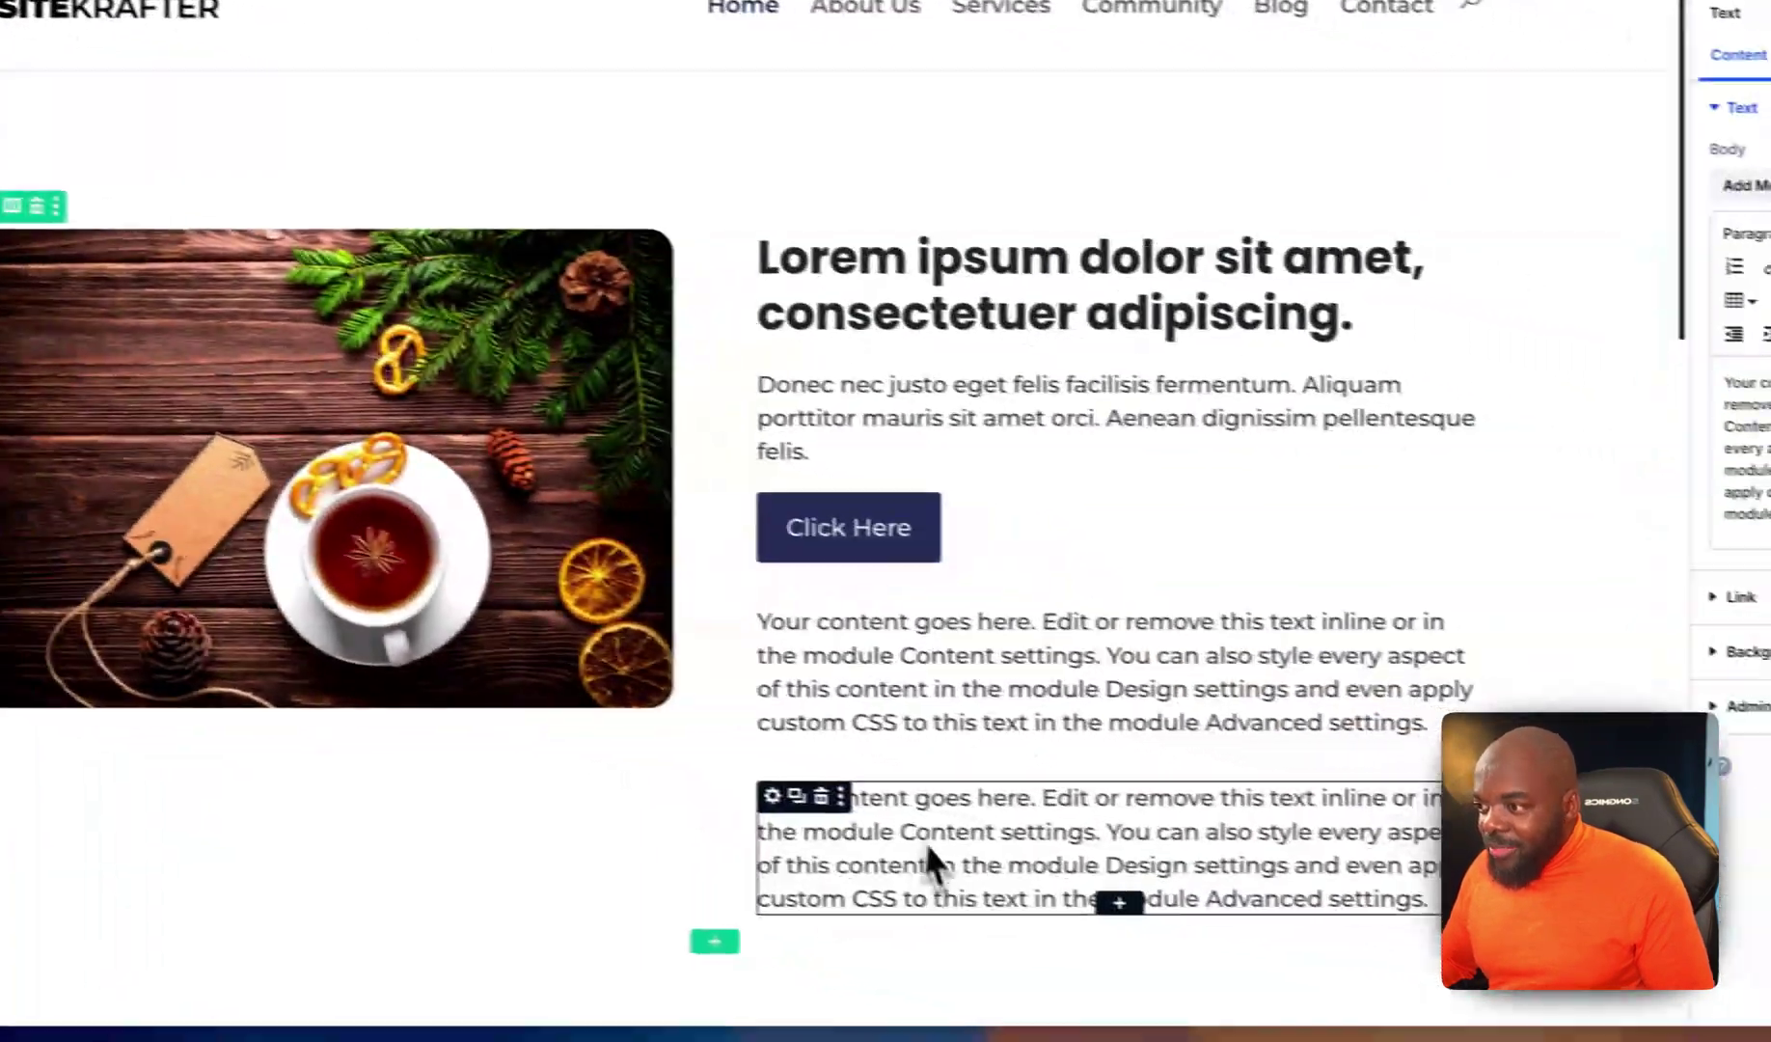
{"action": "left_click", "coordinate": [772, 796]}
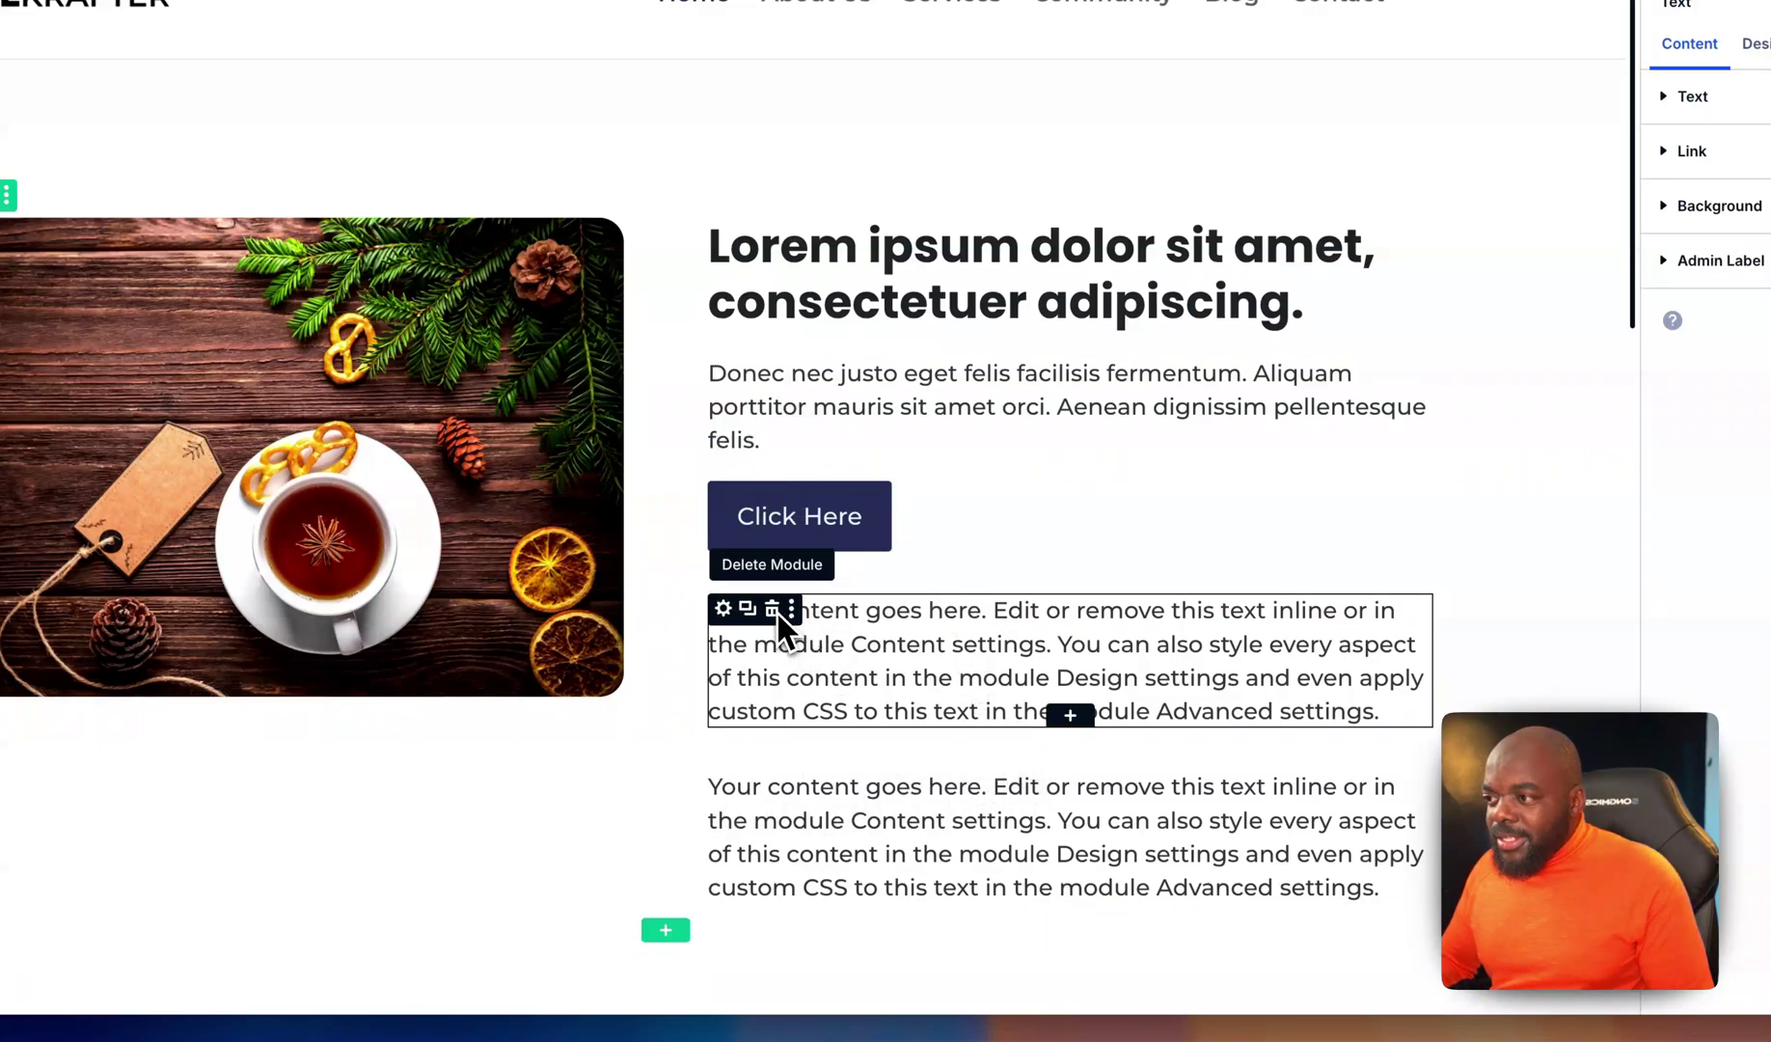
{"action": "left_click", "coordinate": [772, 609]}
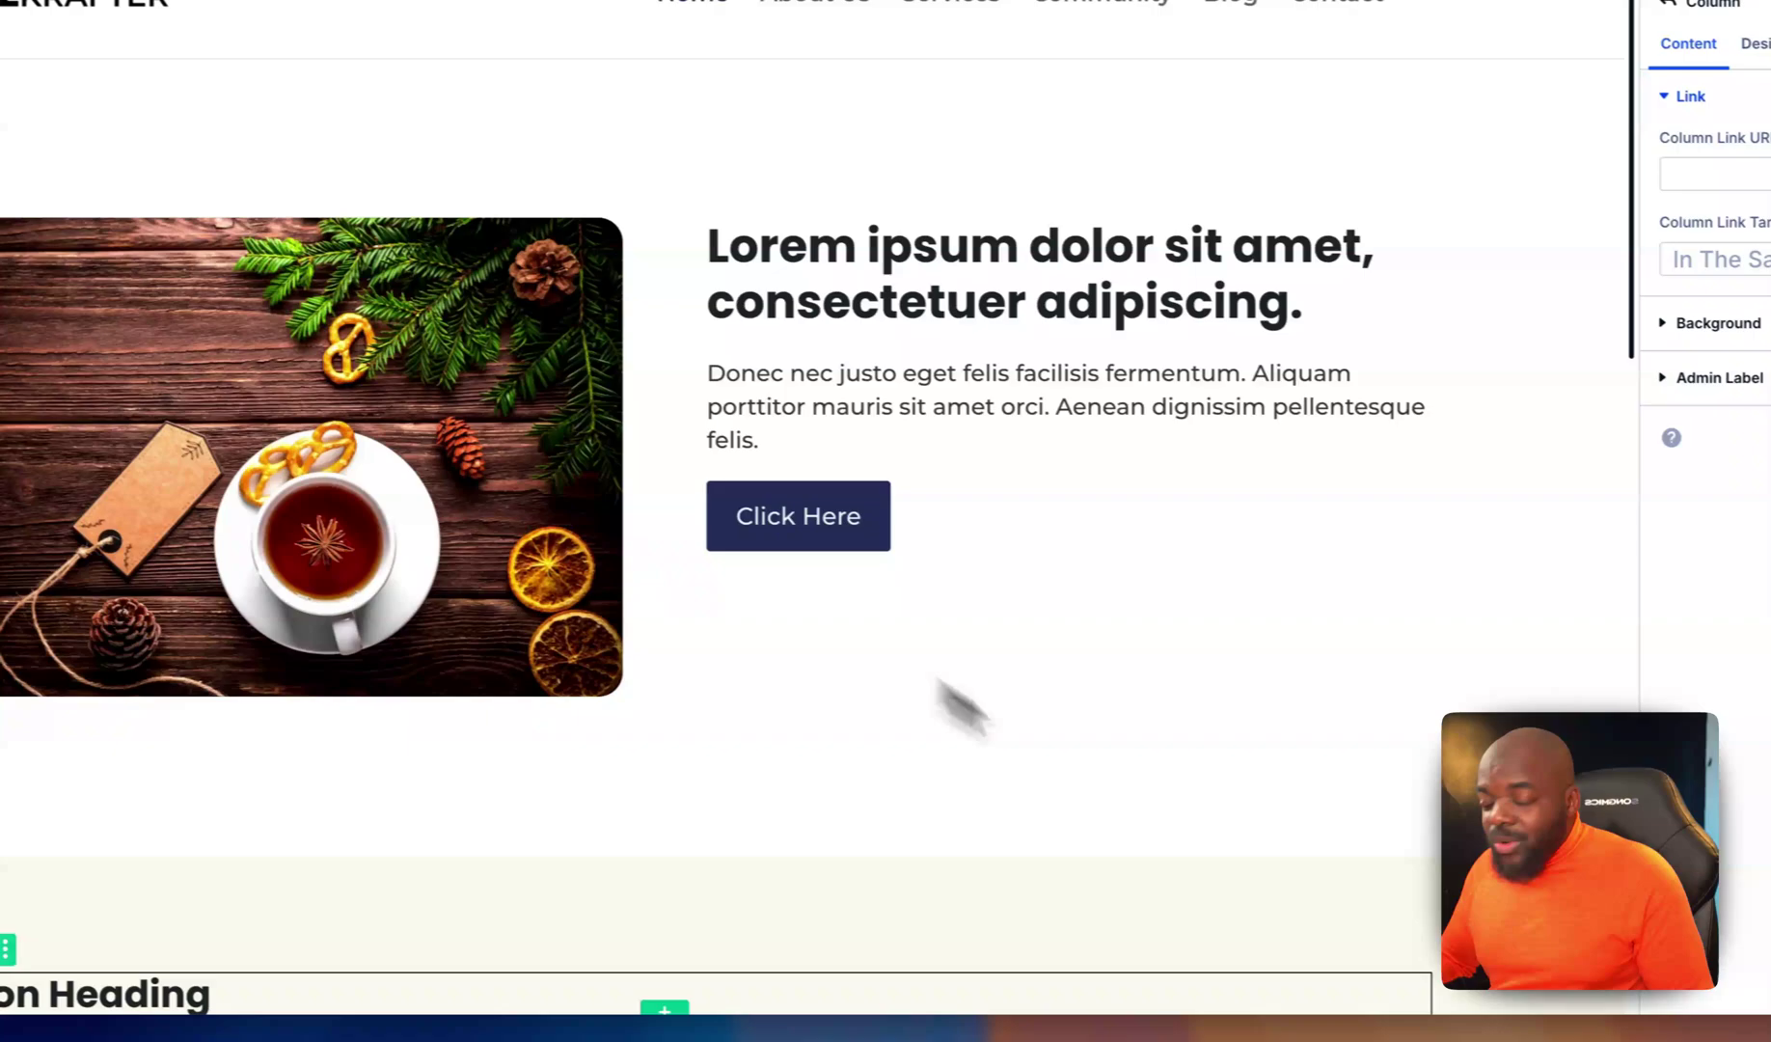
Open the hero row column's Column settings panel to reveal its link options
{"action": "mouse_move", "coordinate": [1414, 1017]}
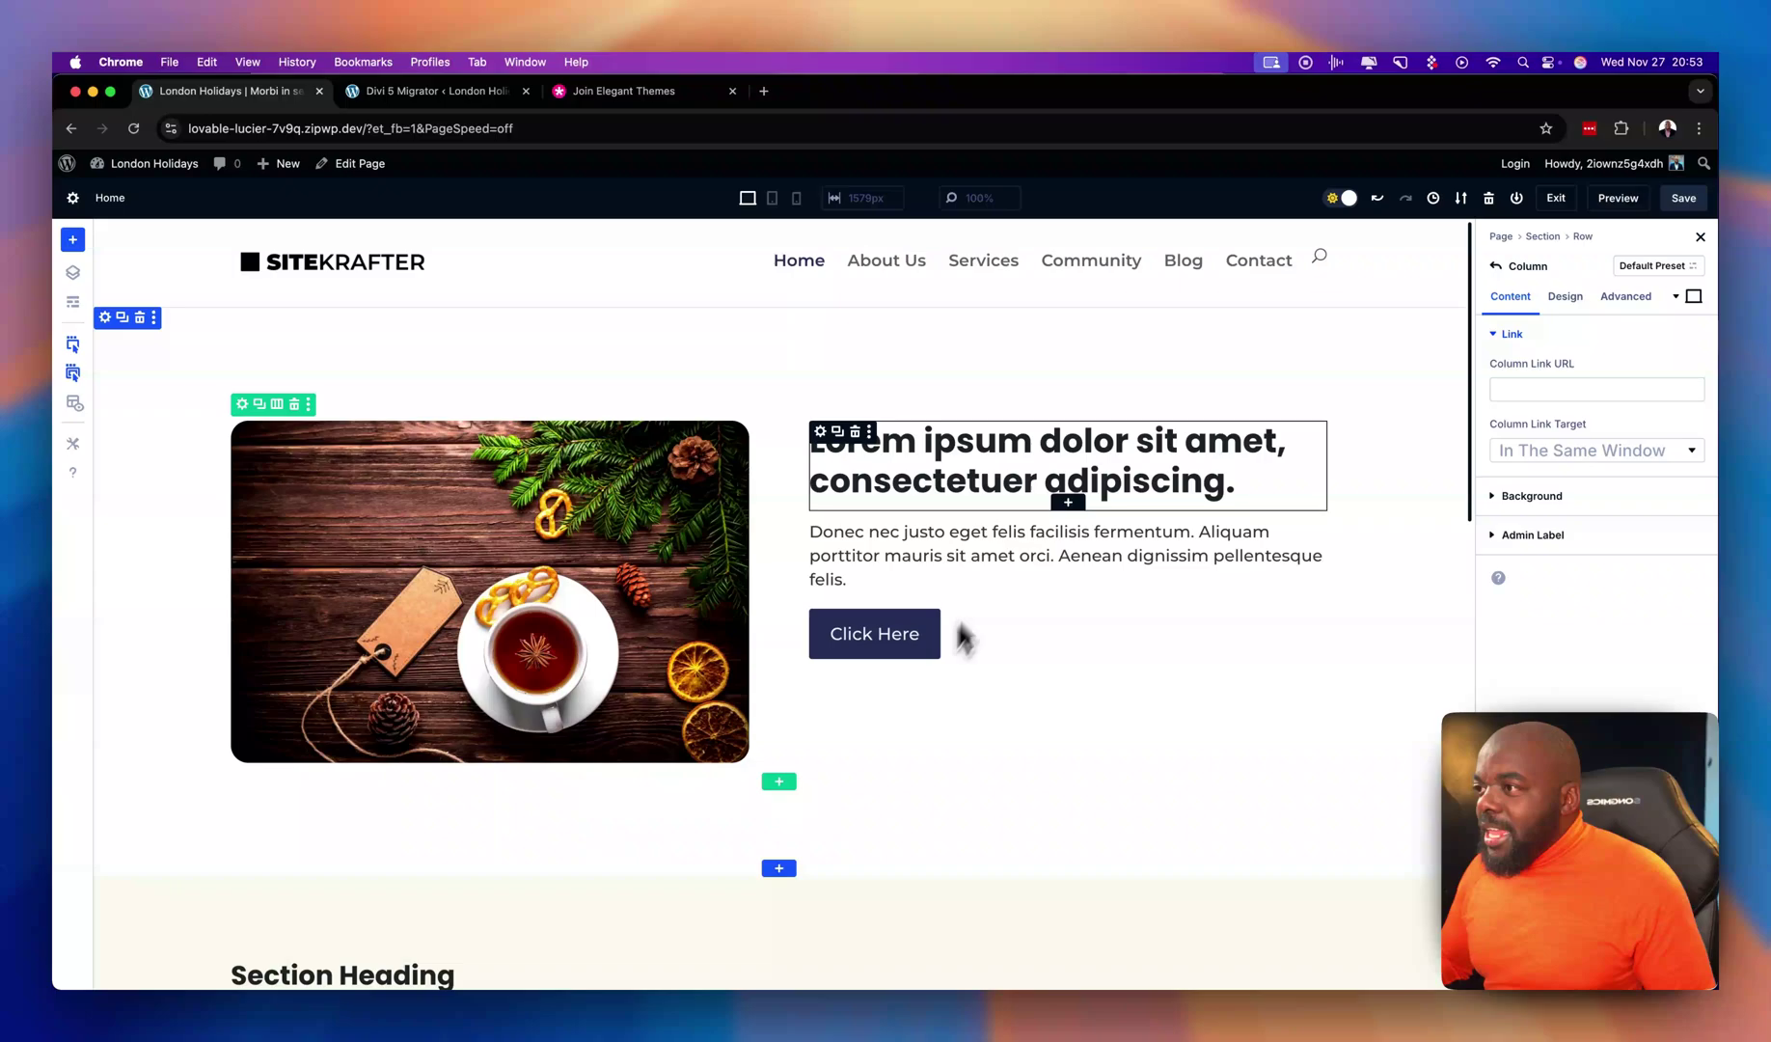
{"action": "left_click", "coordinate": [836, 431]}
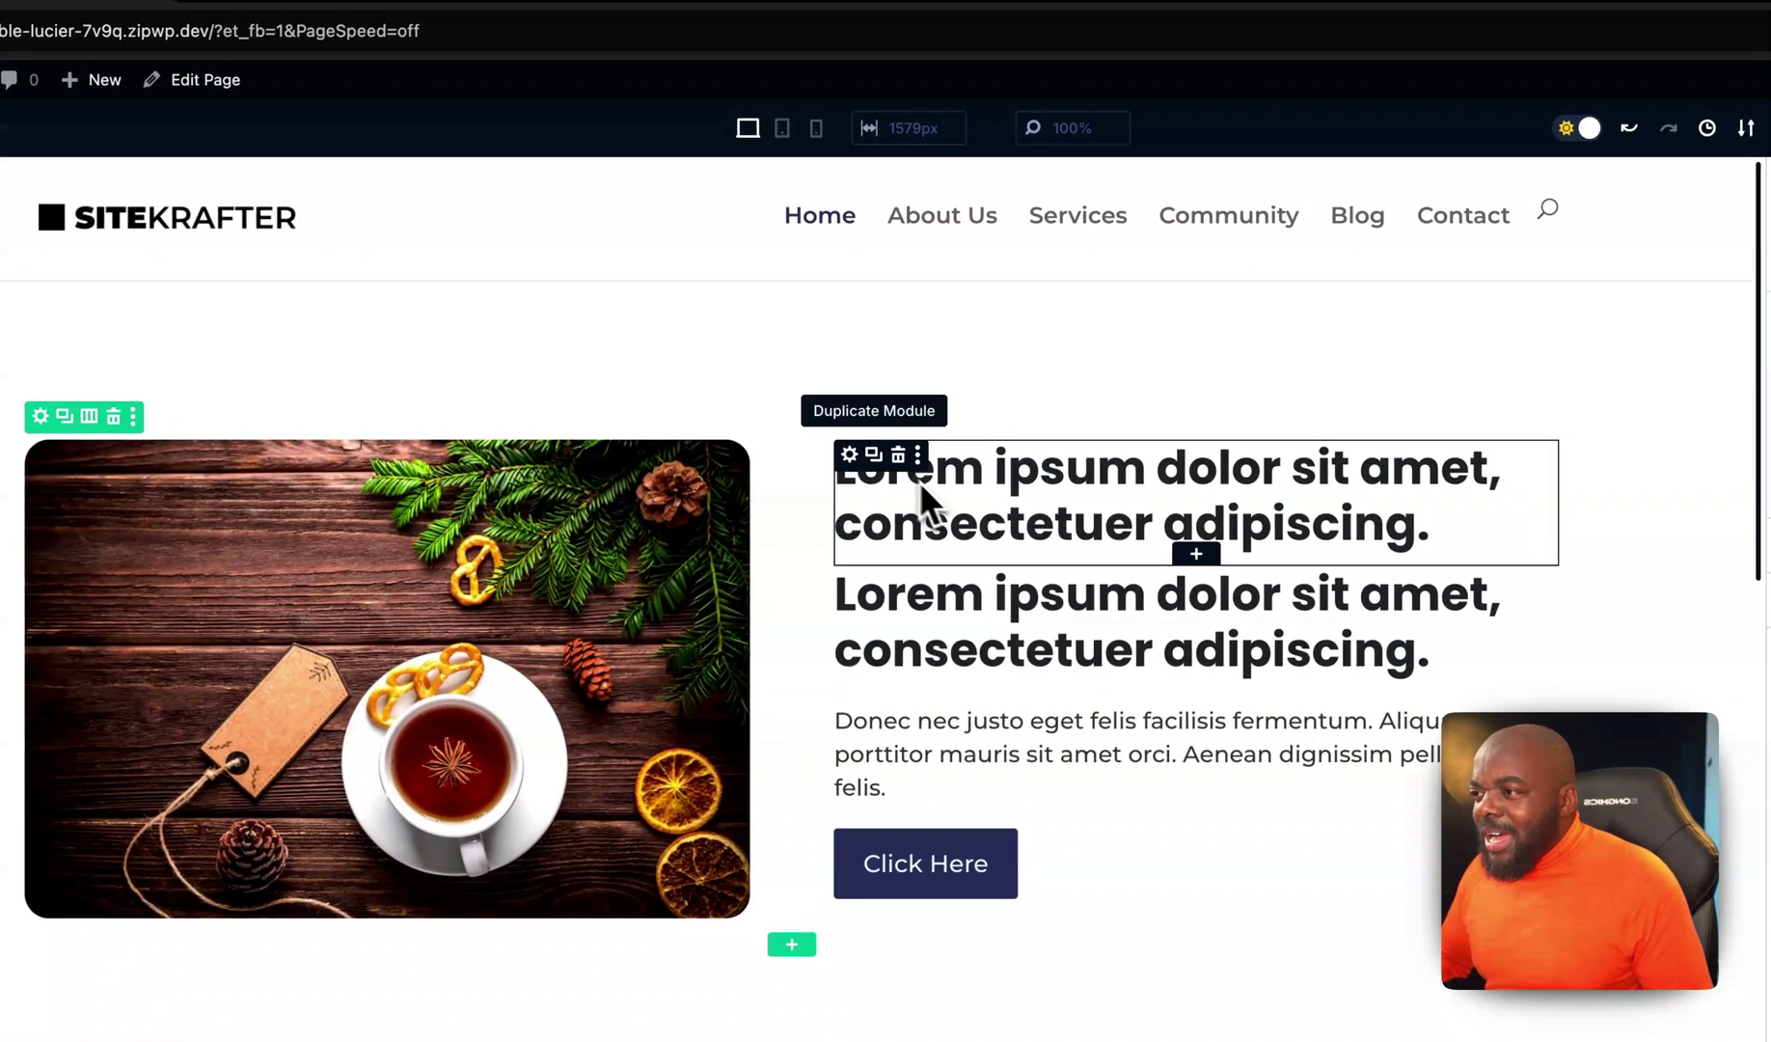
{"action": "left_click", "coordinate": [874, 455]}
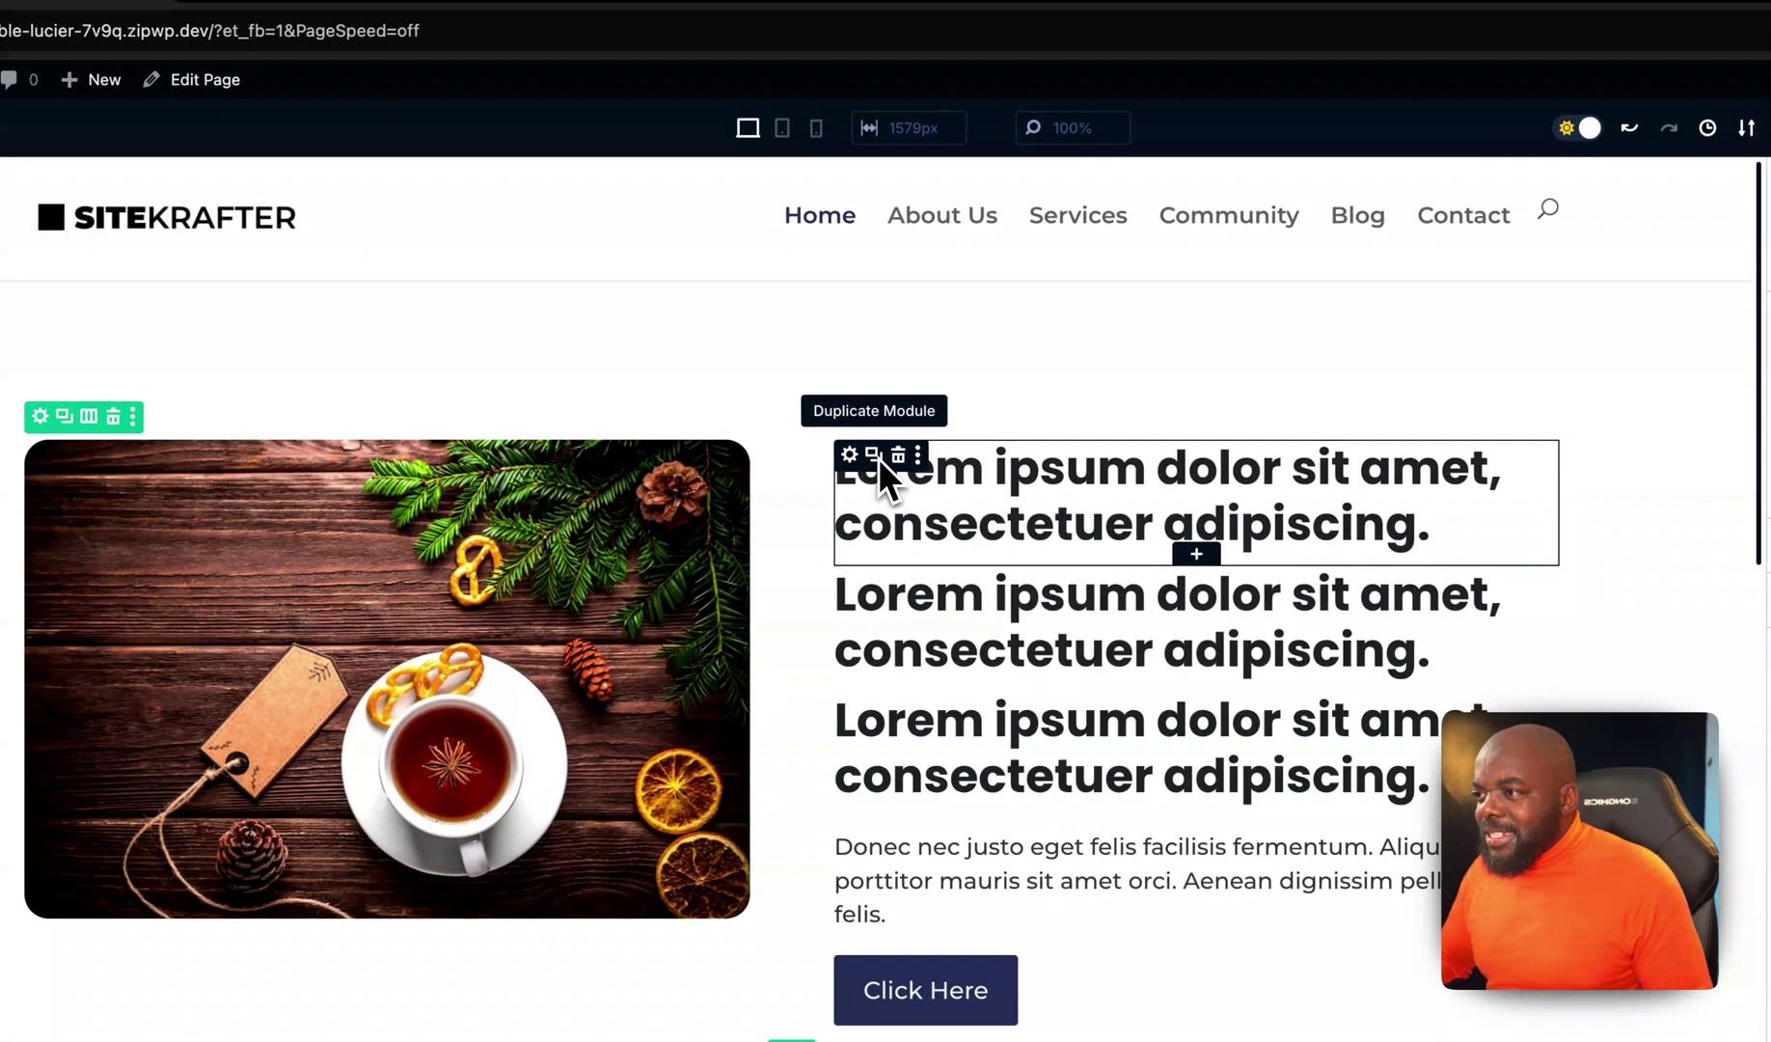
{"action": "left_click", "coordinate": [896, 455]}
{"action": "left_click", "coordinate": [896, 456]}
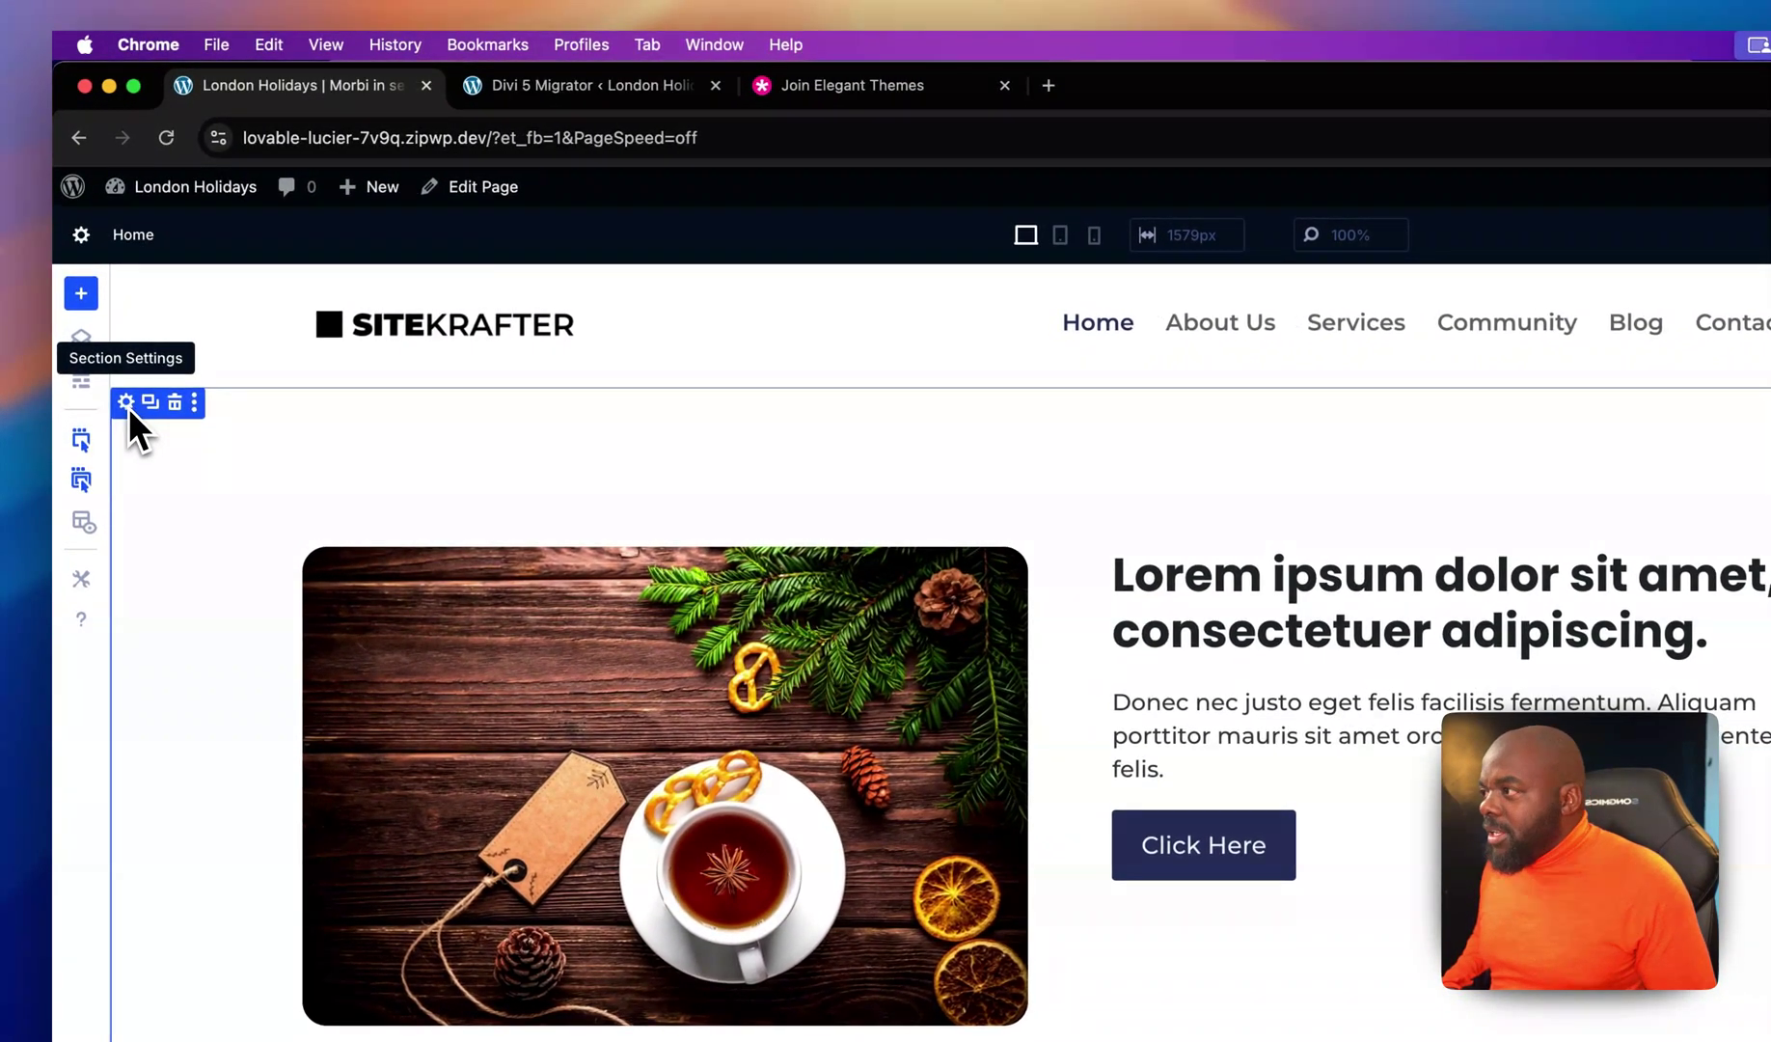
Open Section Settings for the hero section from its blue toolbar gear
{"action": "left_click", "coordinate": [126, 402]}
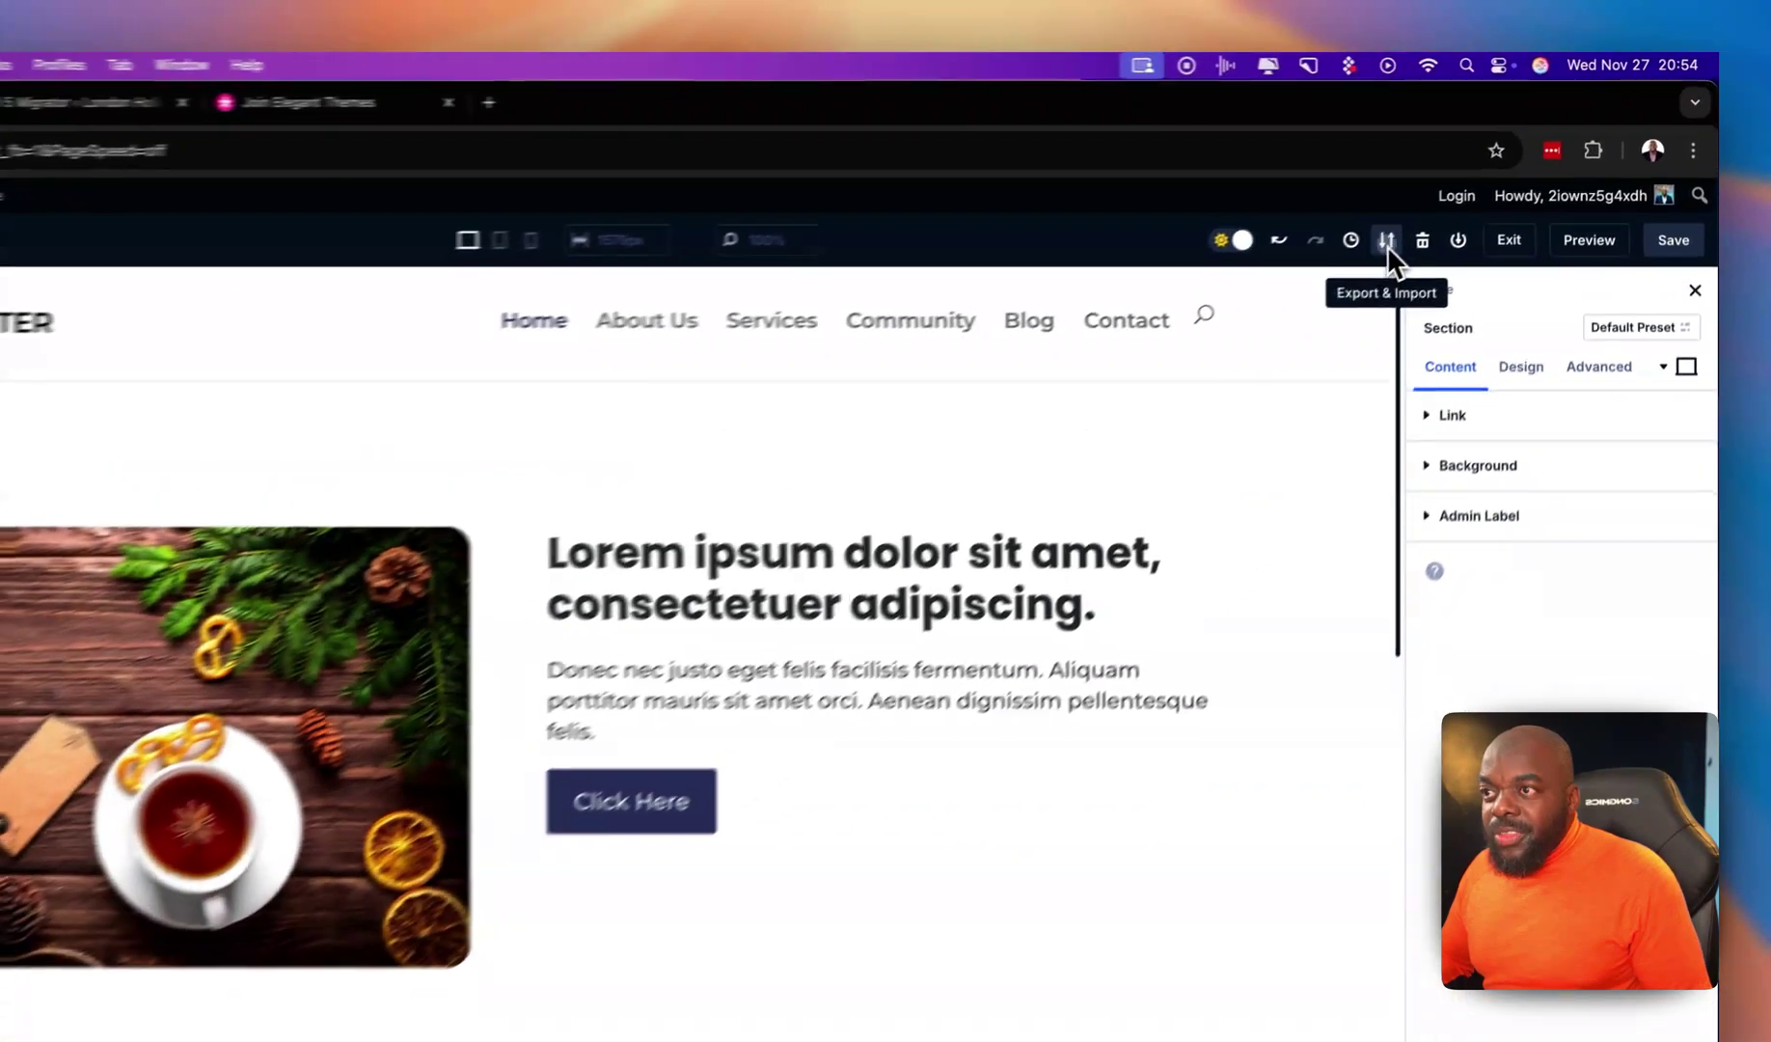
{"action": "left_click", "coordinate": [1461, 199]}
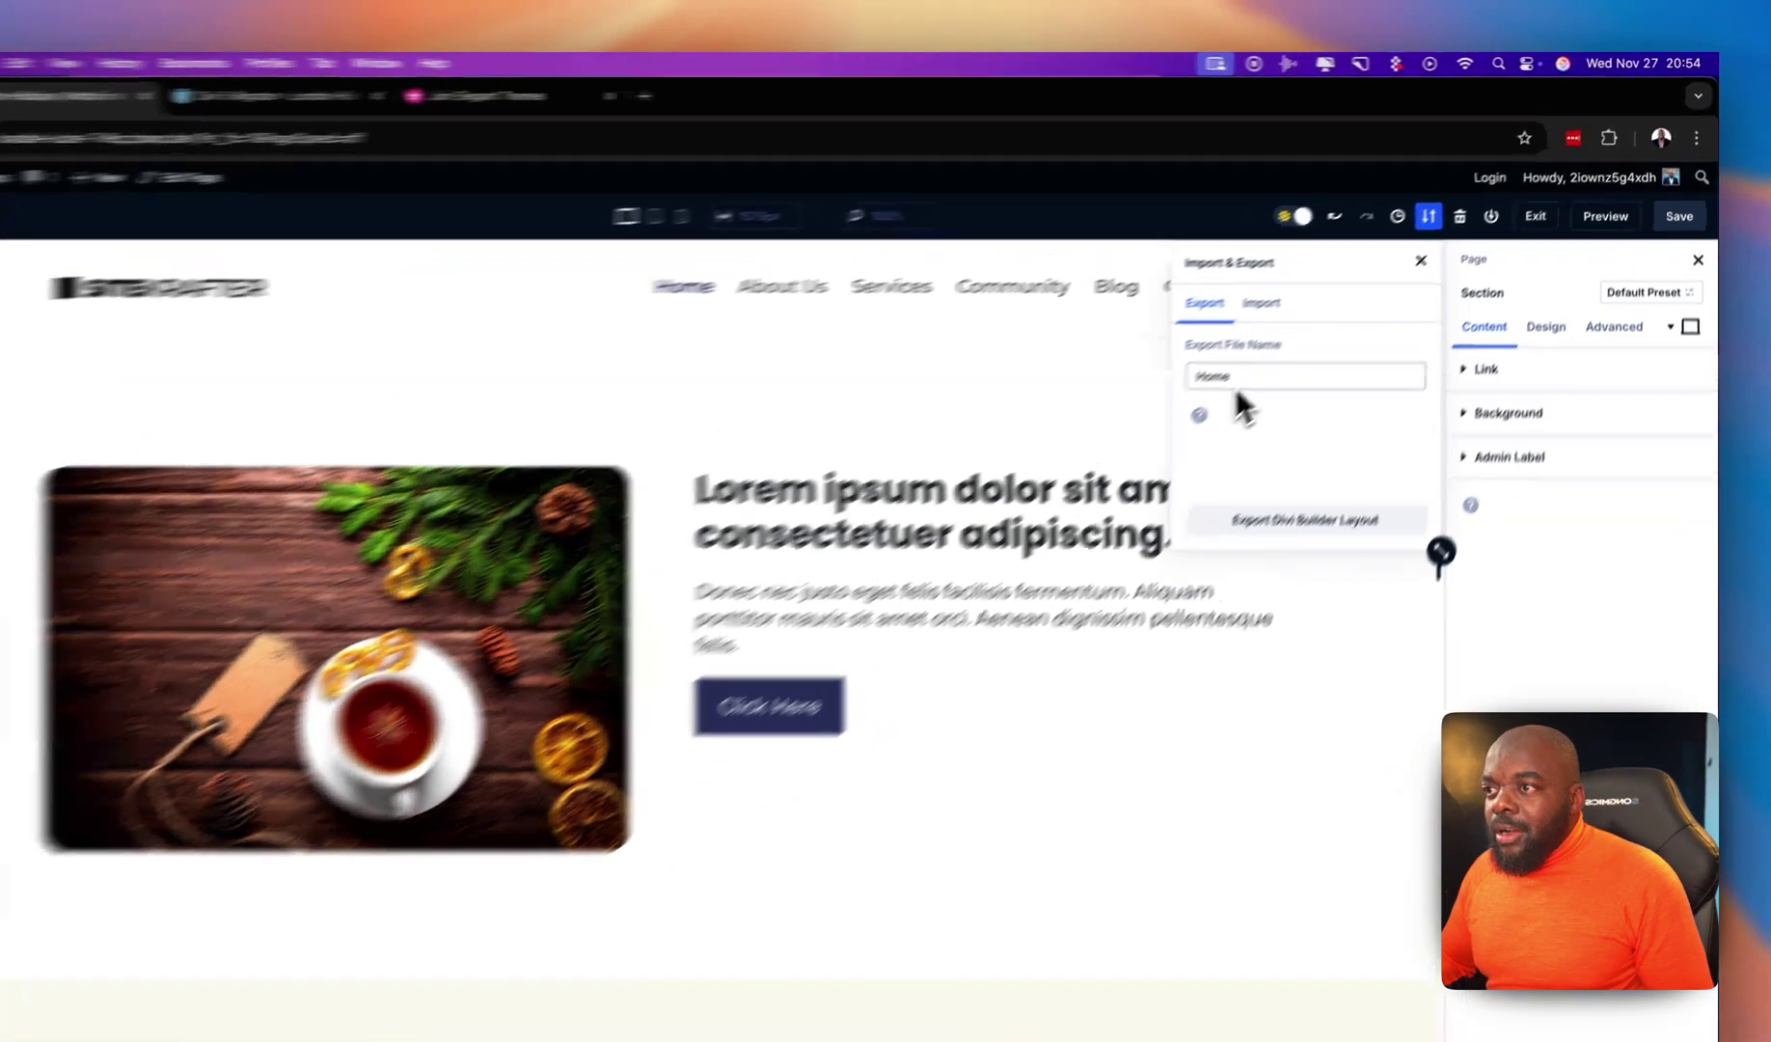
{"action": "left_click", "coordinate": [1288, 340]}
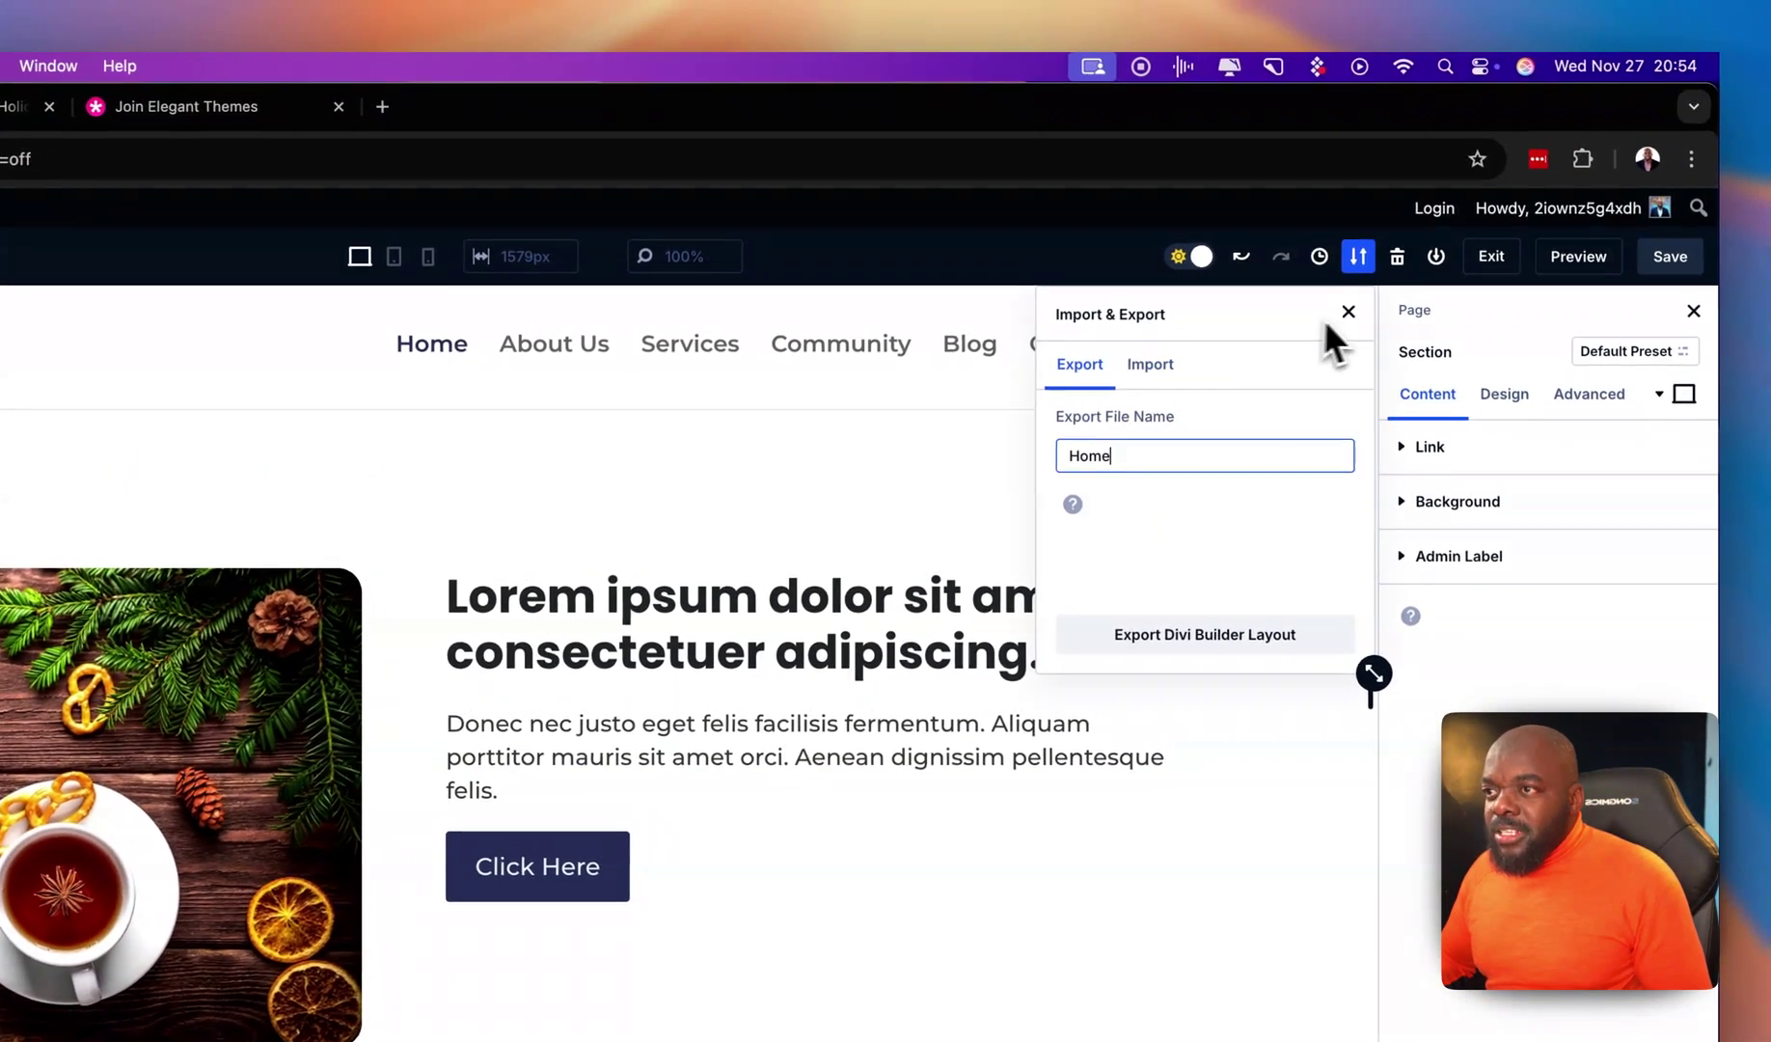
{"action": "left_click", "coordinate": [1348, 312]}
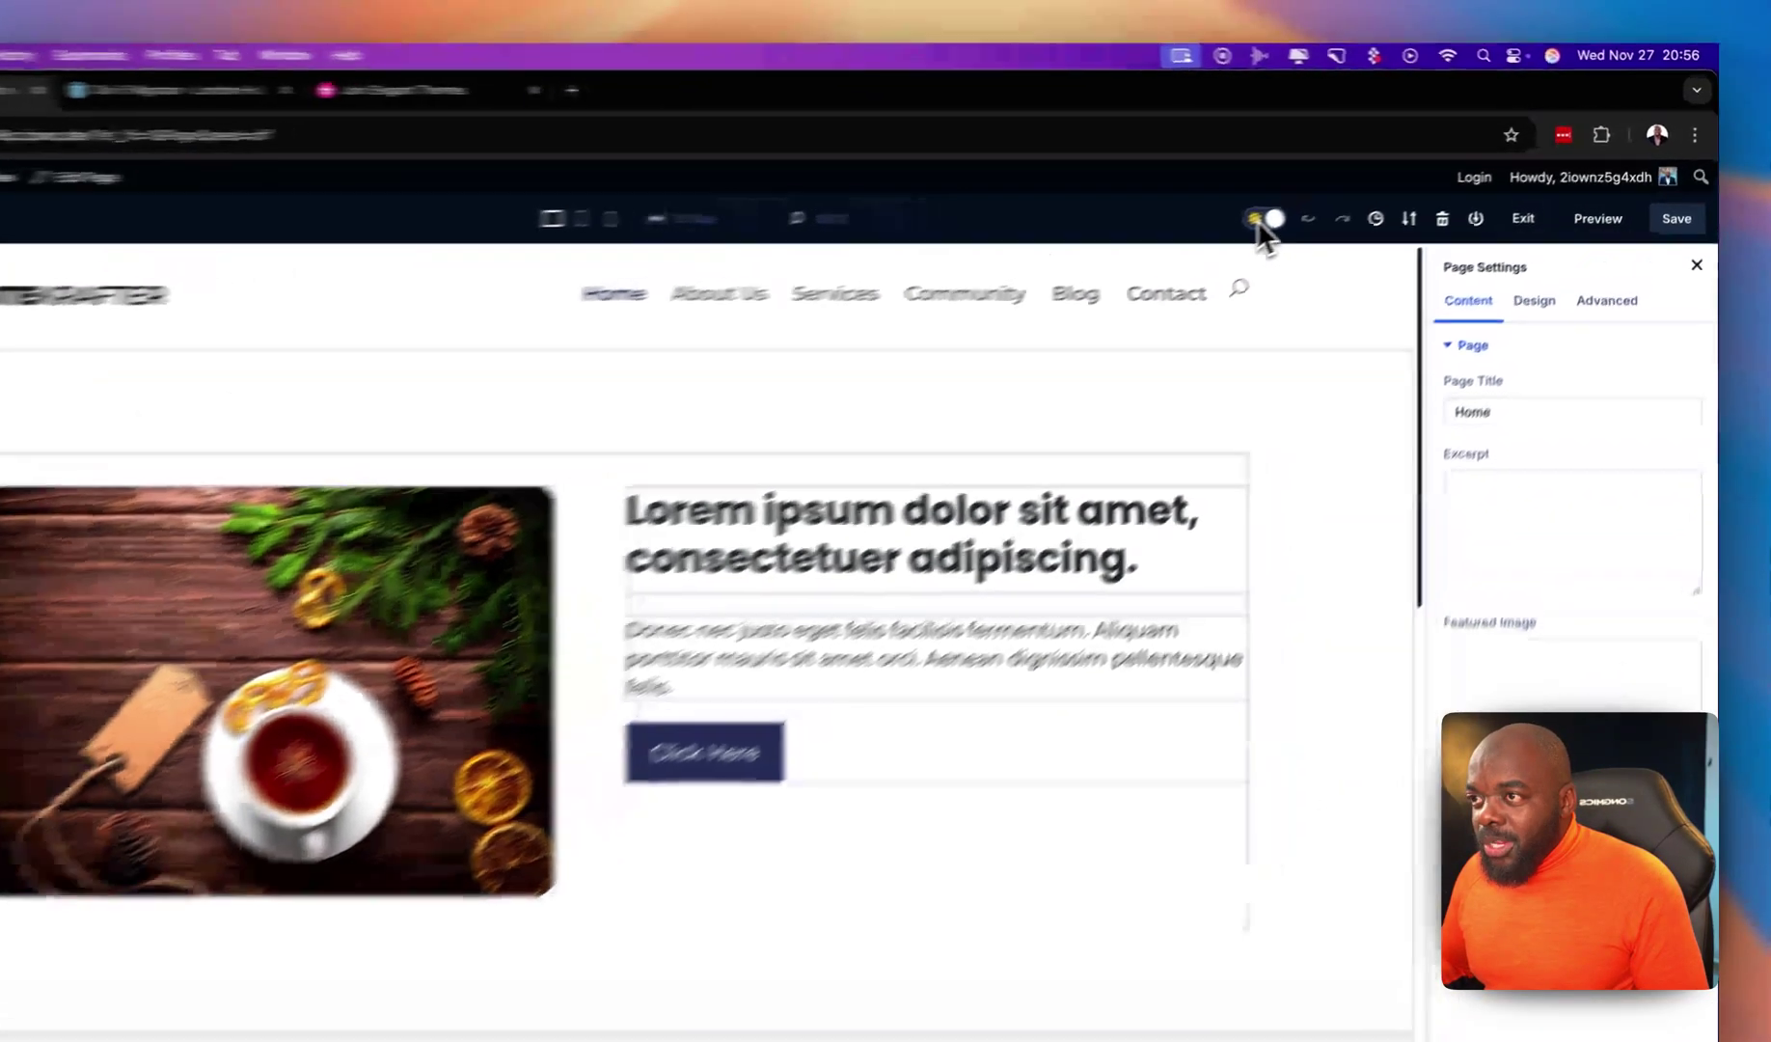
Turn on the builder's dark mode while the Home page's Page Settings stay open
{"action": "left_click", "coordinate": [1337, 199]}
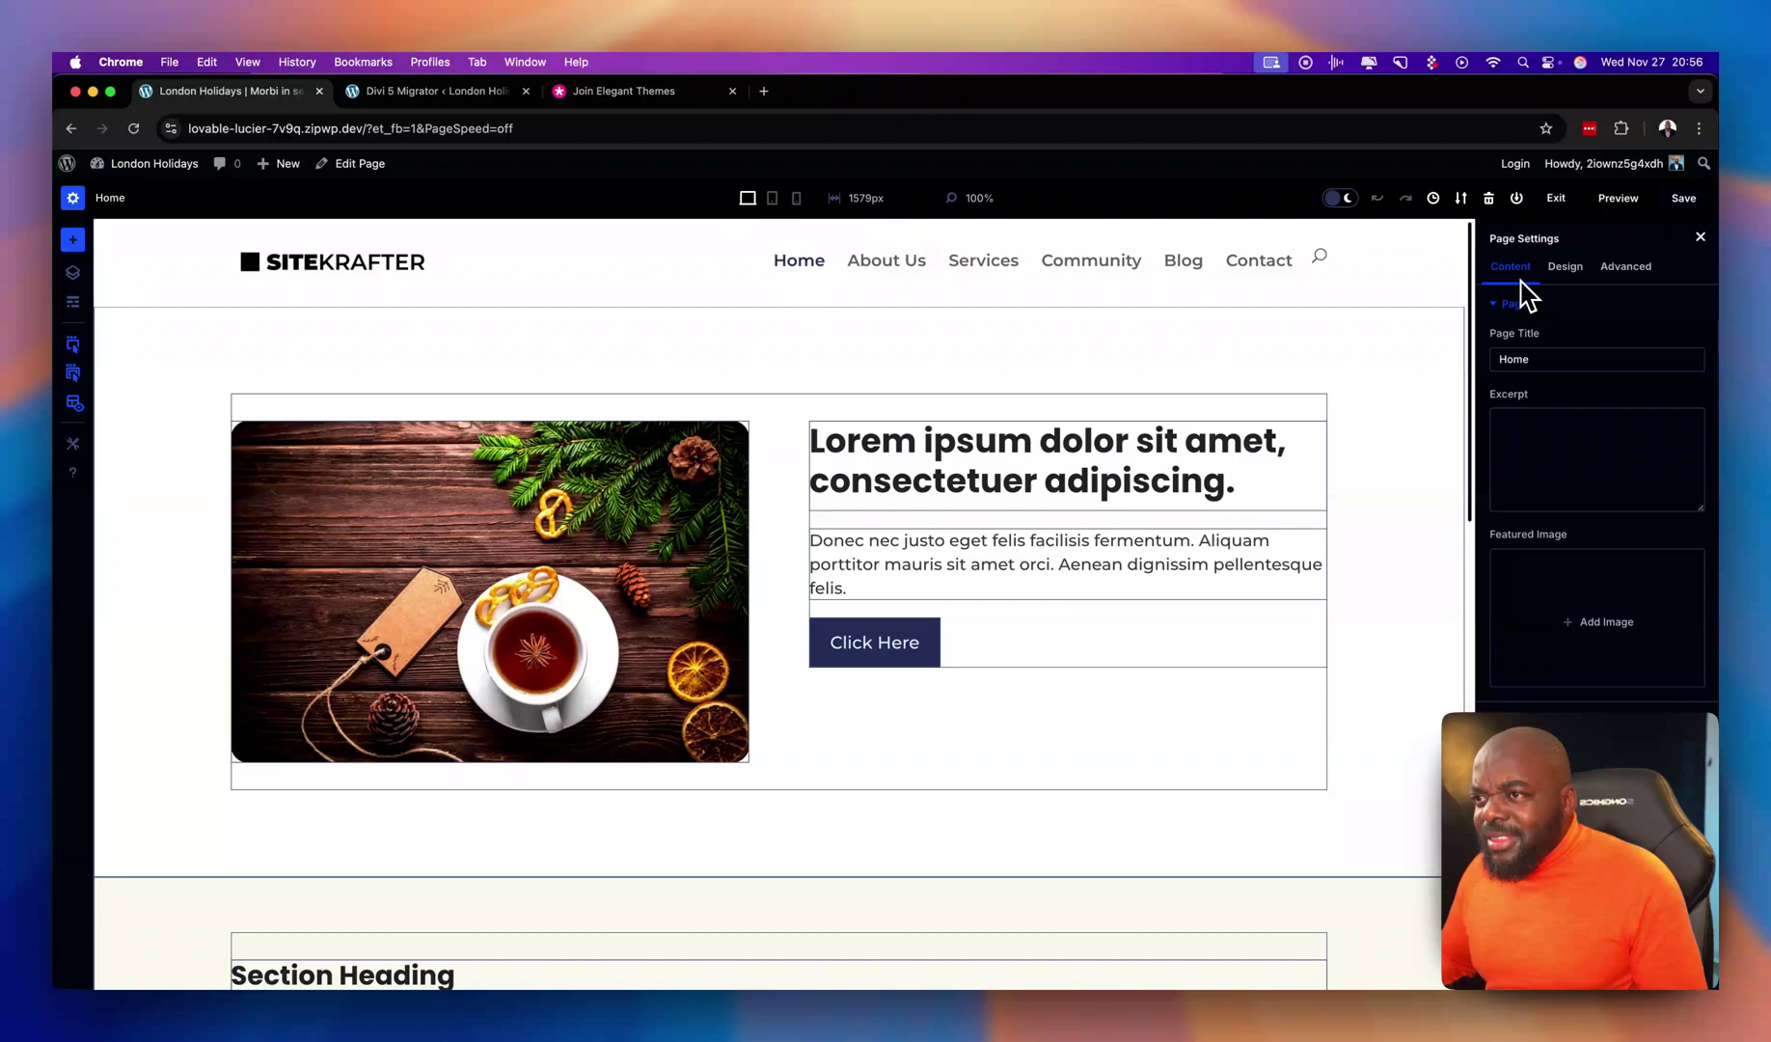
{"action": "left_click", "coordinate": [75, 444]}
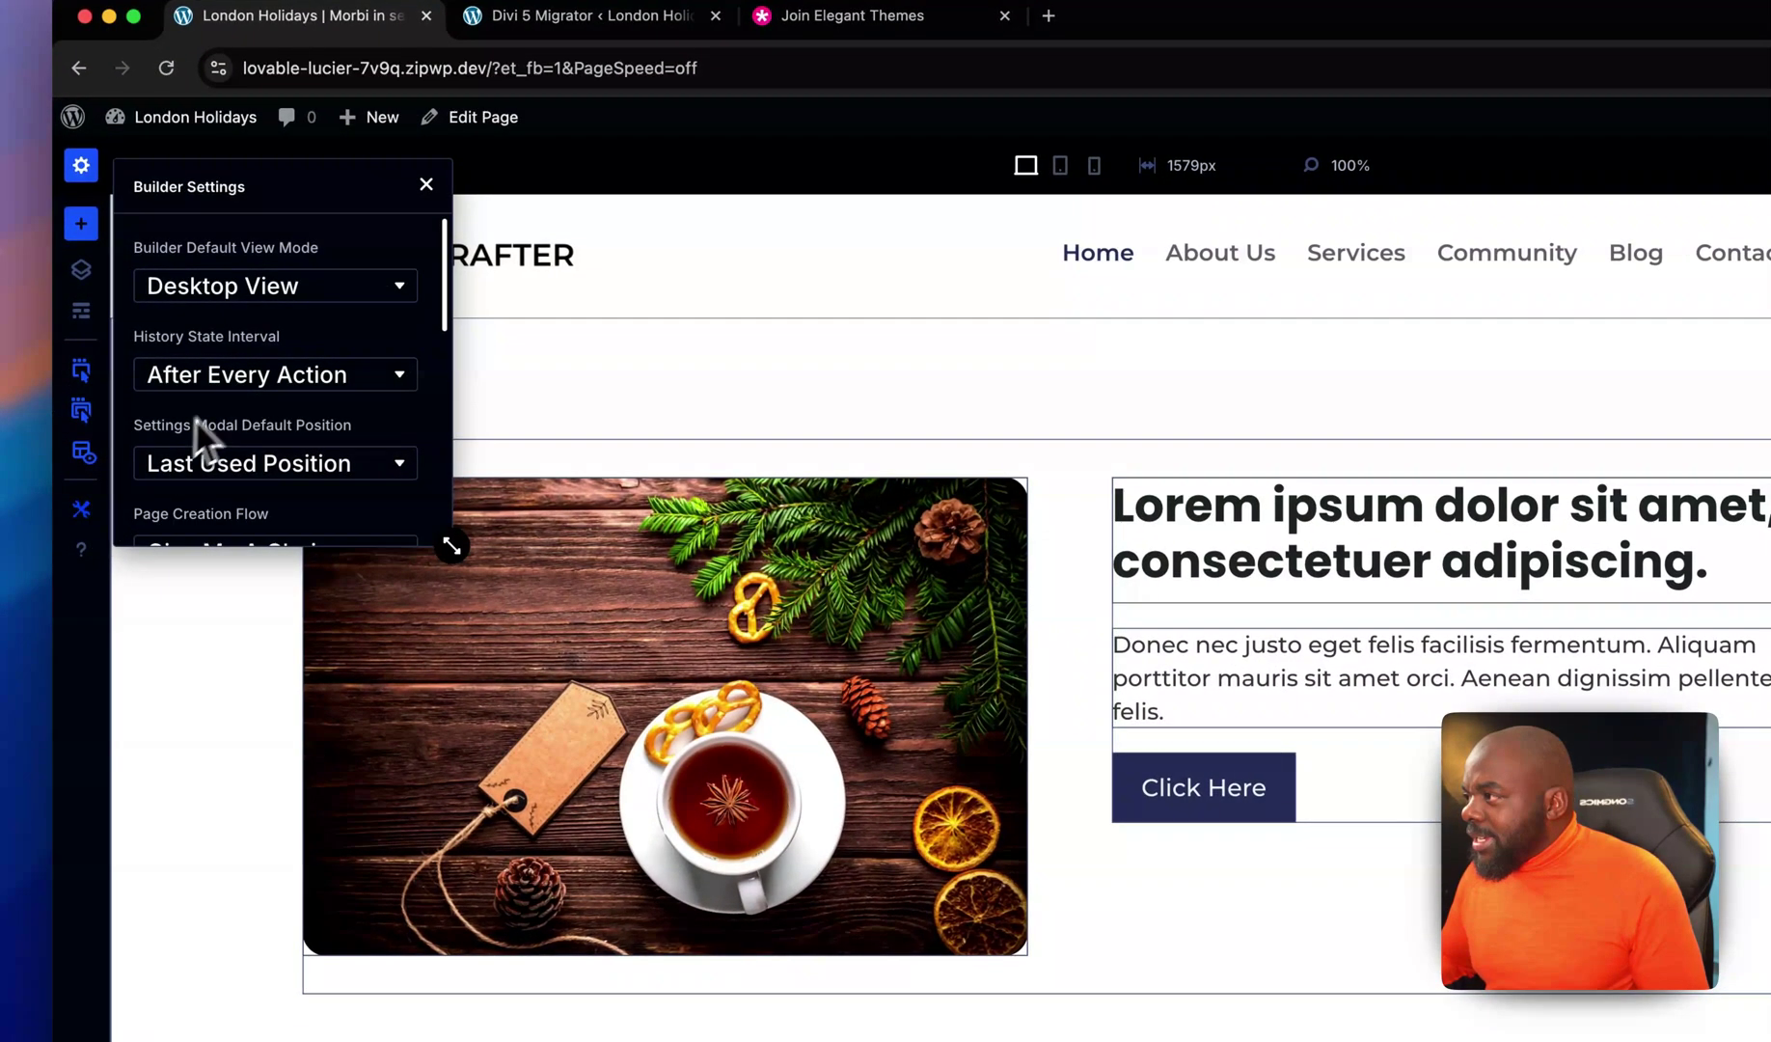
{"action": "scroll", "coordinate": [222, 419], "scroll_direction": "down", "scroll_amount": 5}
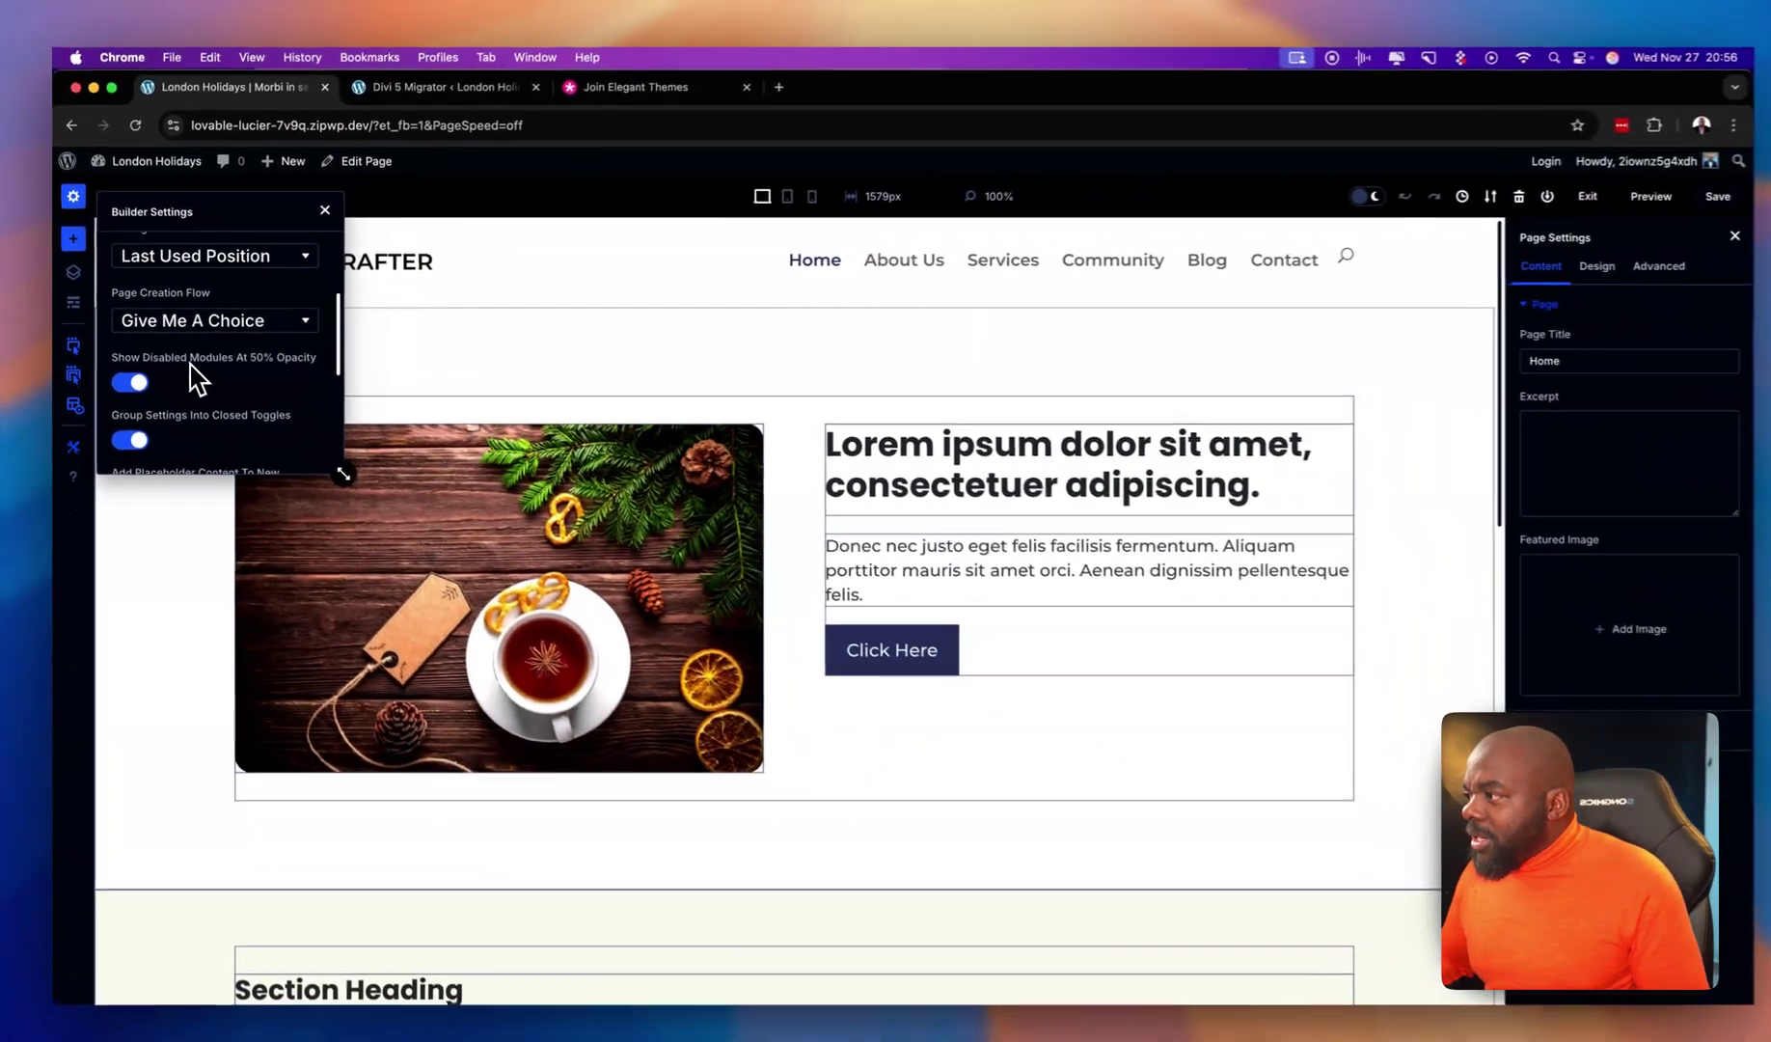
{"action": "scroll", "coordinate": [197, 379], "scroll_direction": "down", "scroll_amount": 4}
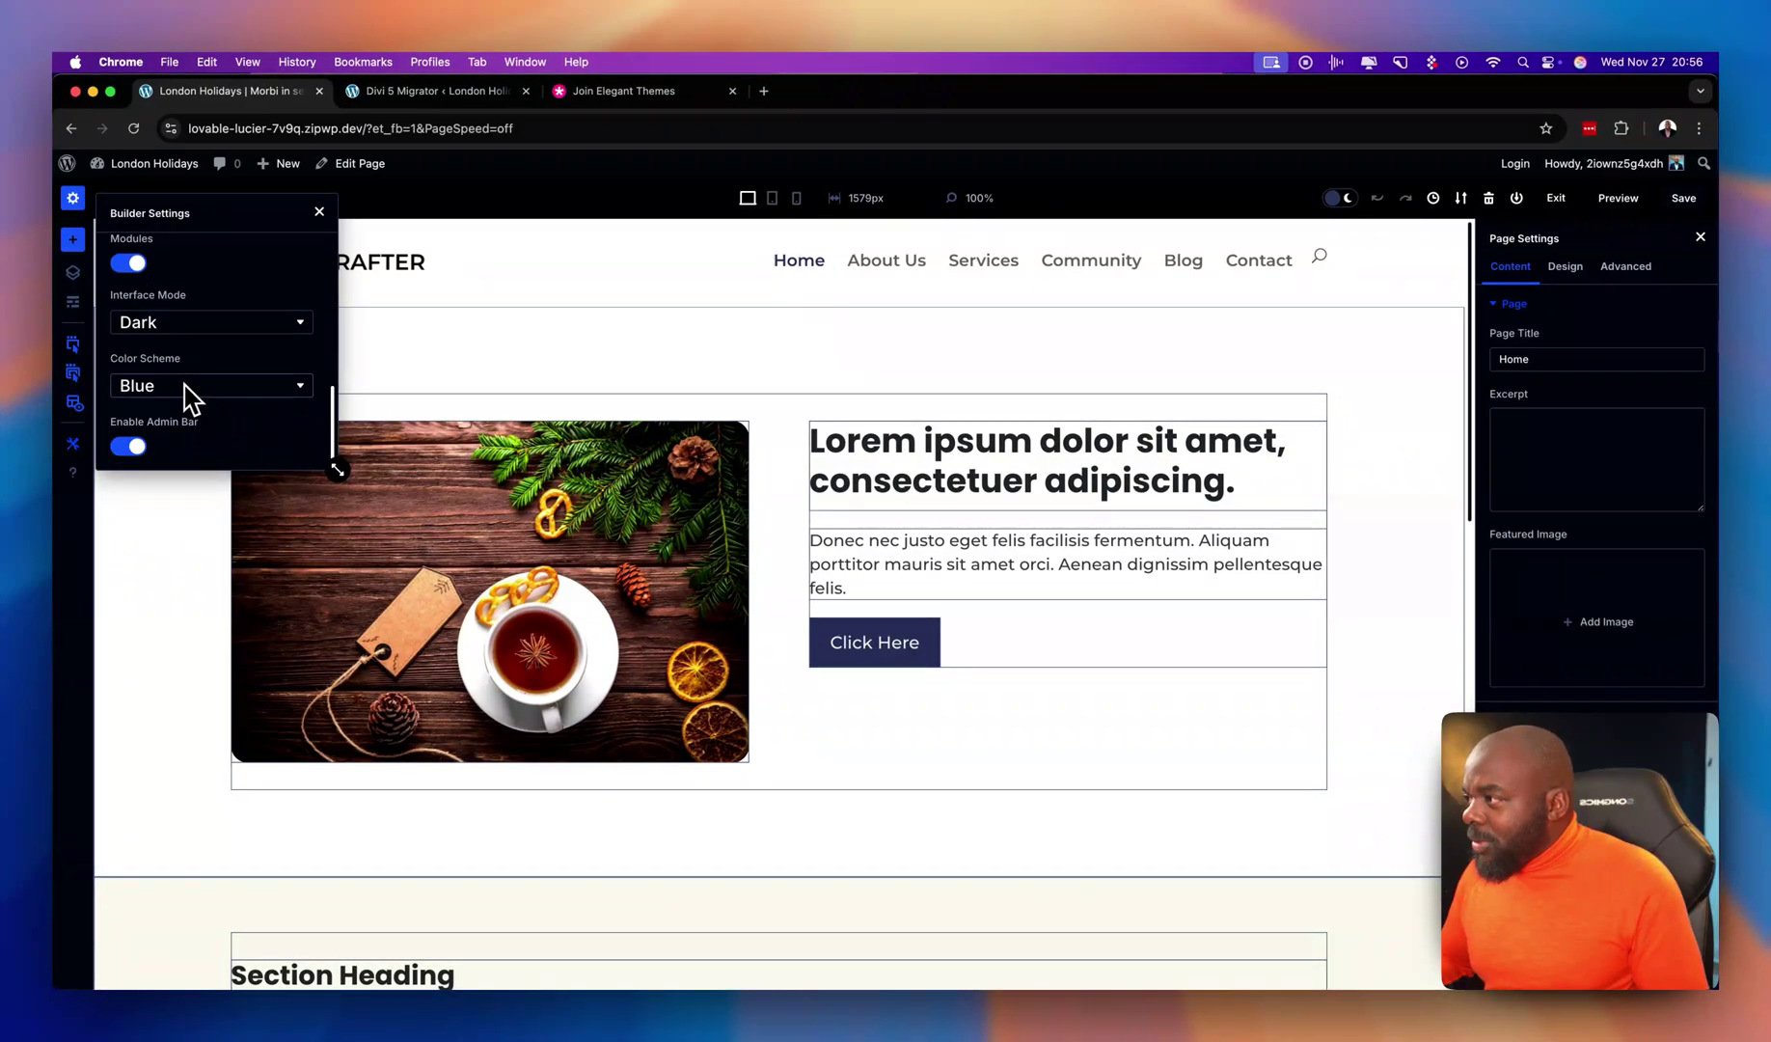
{"action": "left_click", "coordinate": [198, 386]}
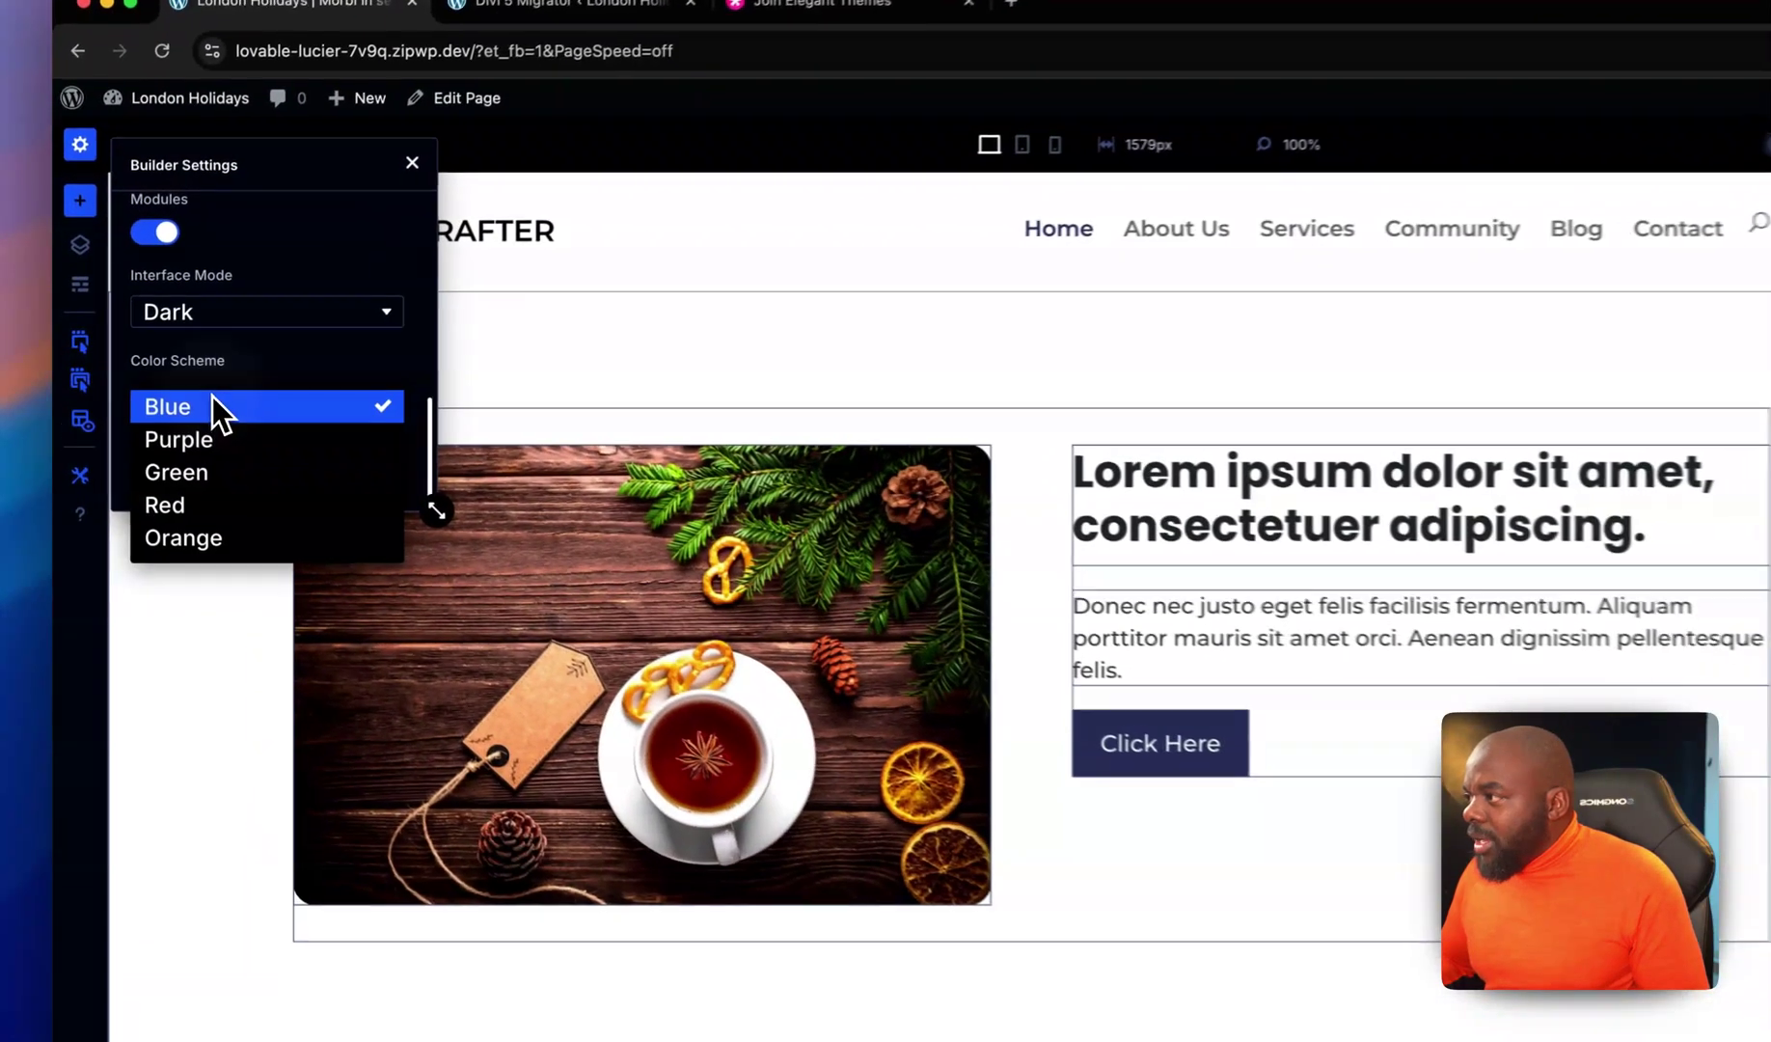
{"action": "left_click", "coordinate": [242, 546]}
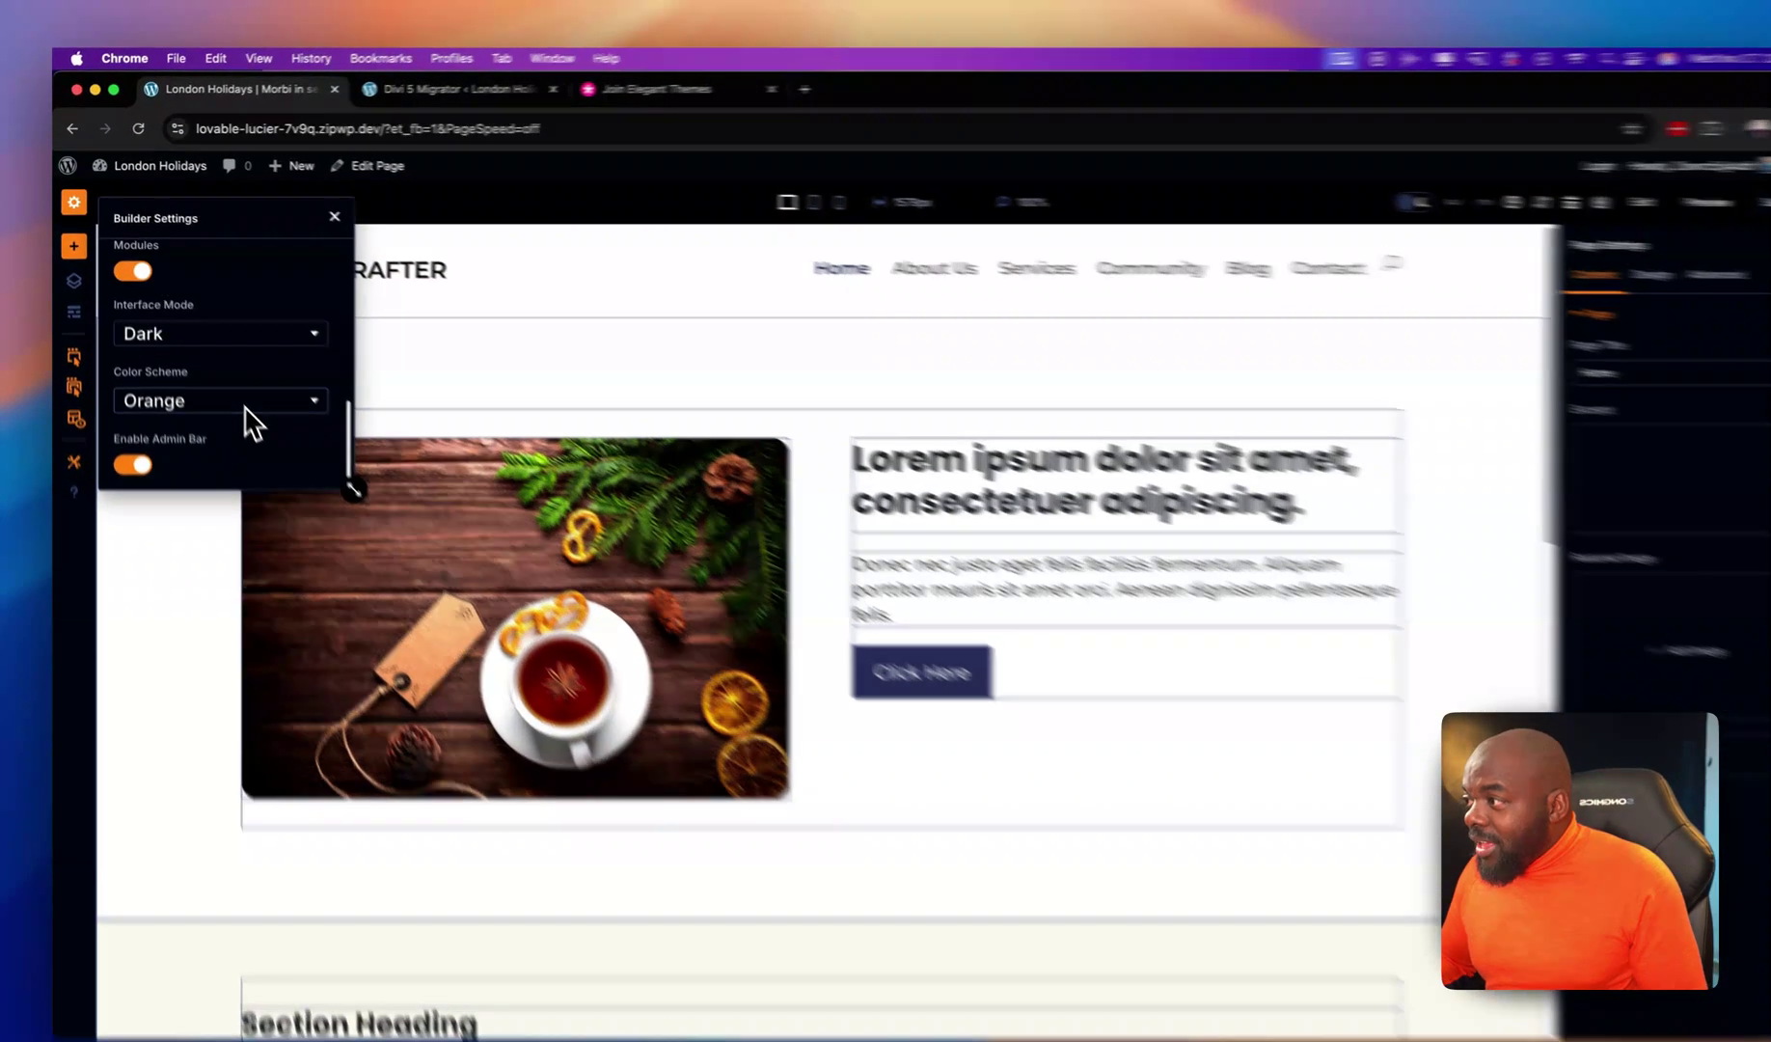
{"action": "left_click", "coordinate": [235, 390]}
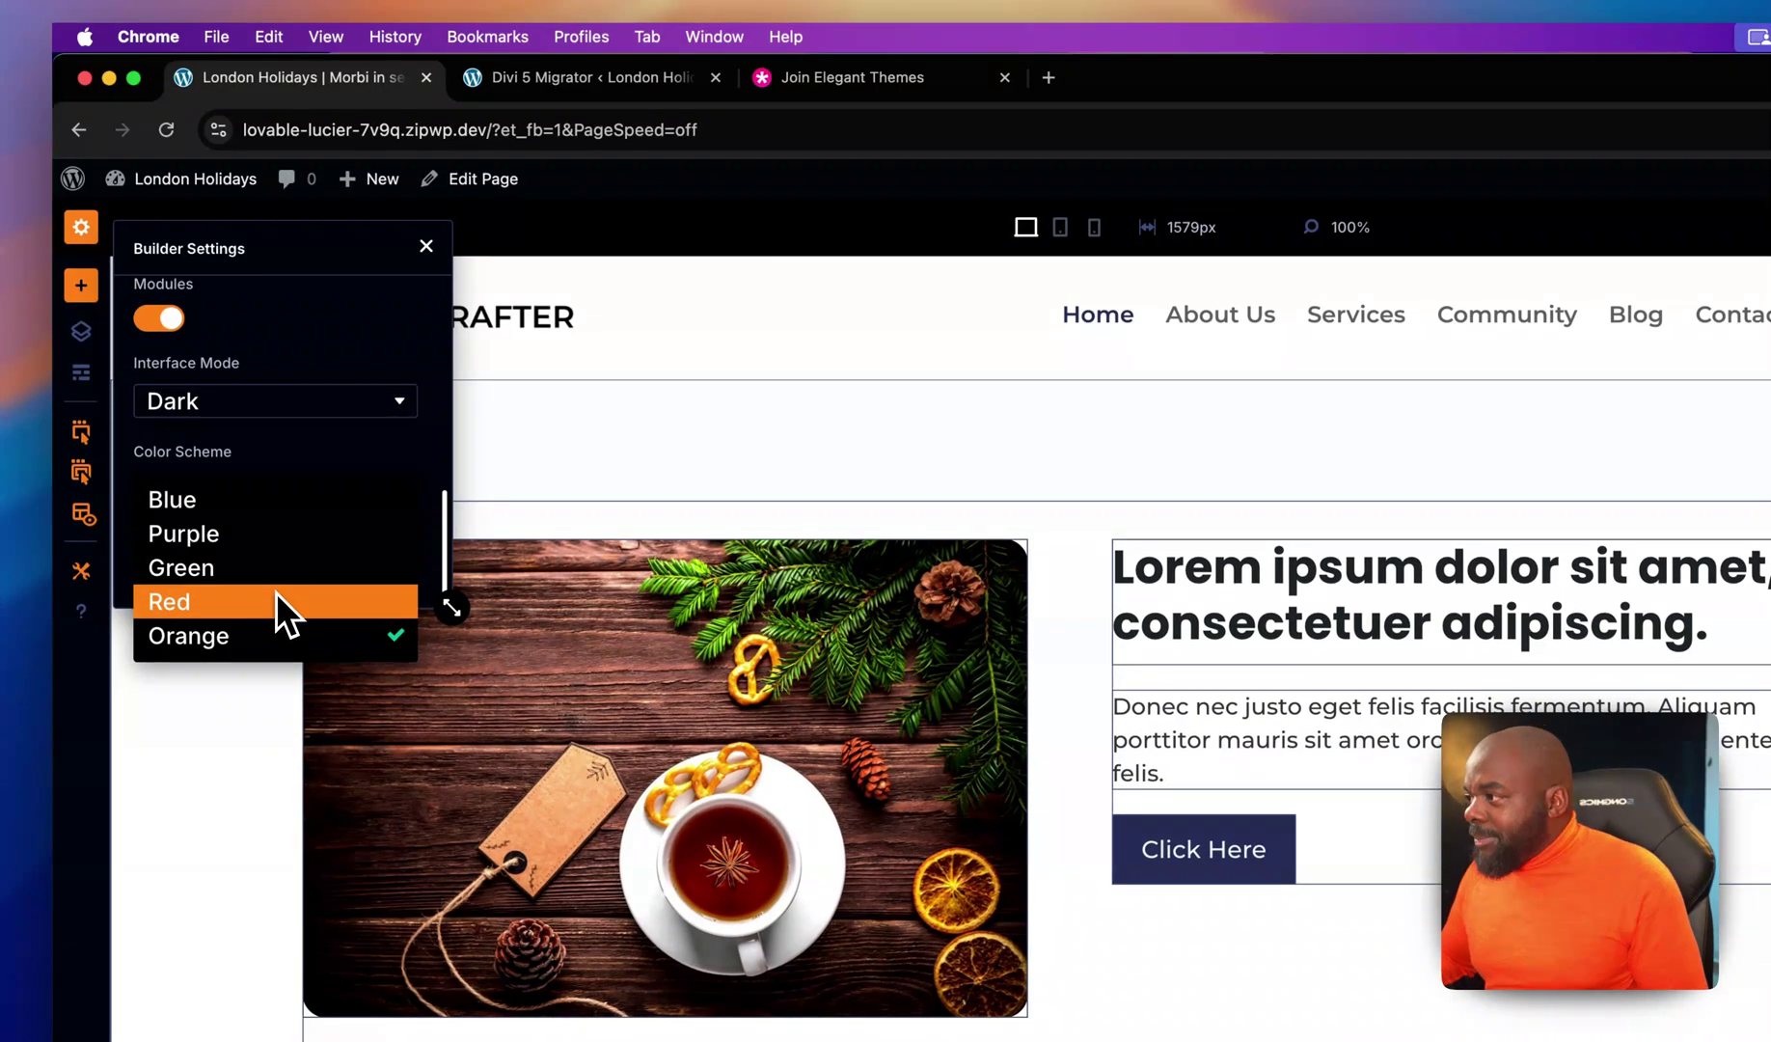
{"action": "left_click", "coordinate": [271, 595]}
{"action": "left_click", "coordinate": [266, 496]}
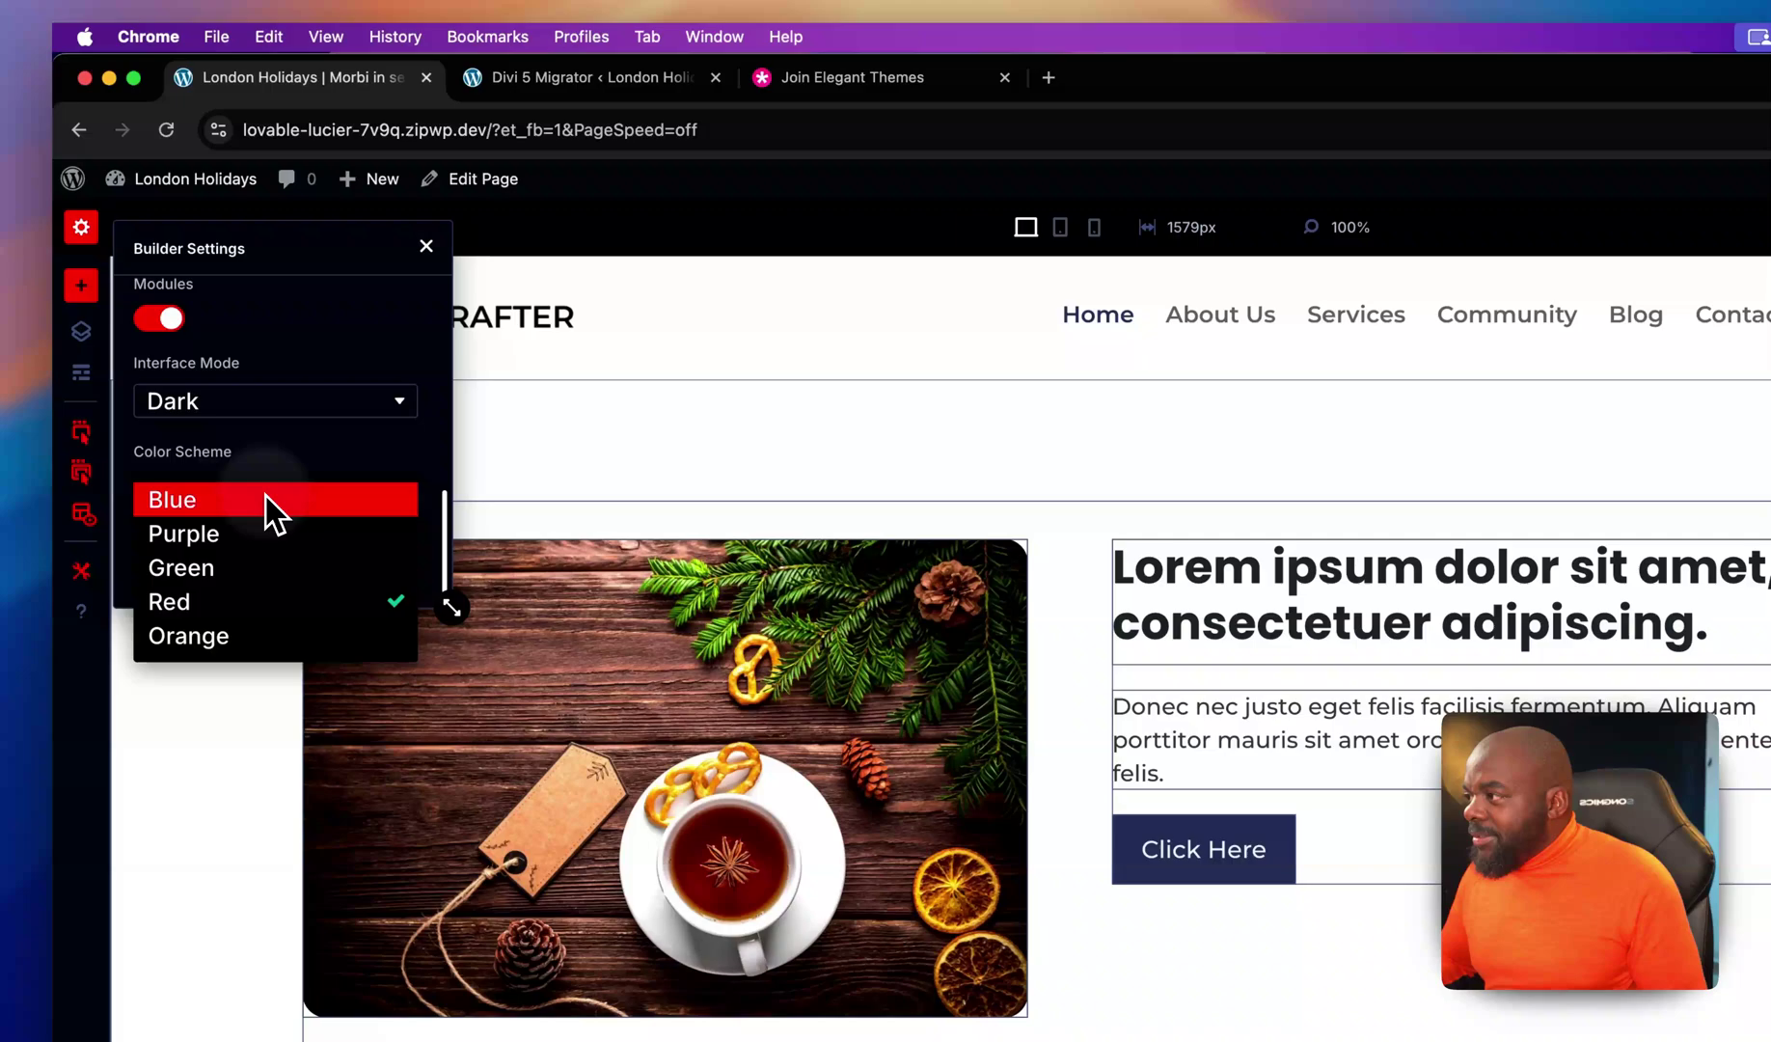
{"action": "left_click", "coordinate": [260, 567]}
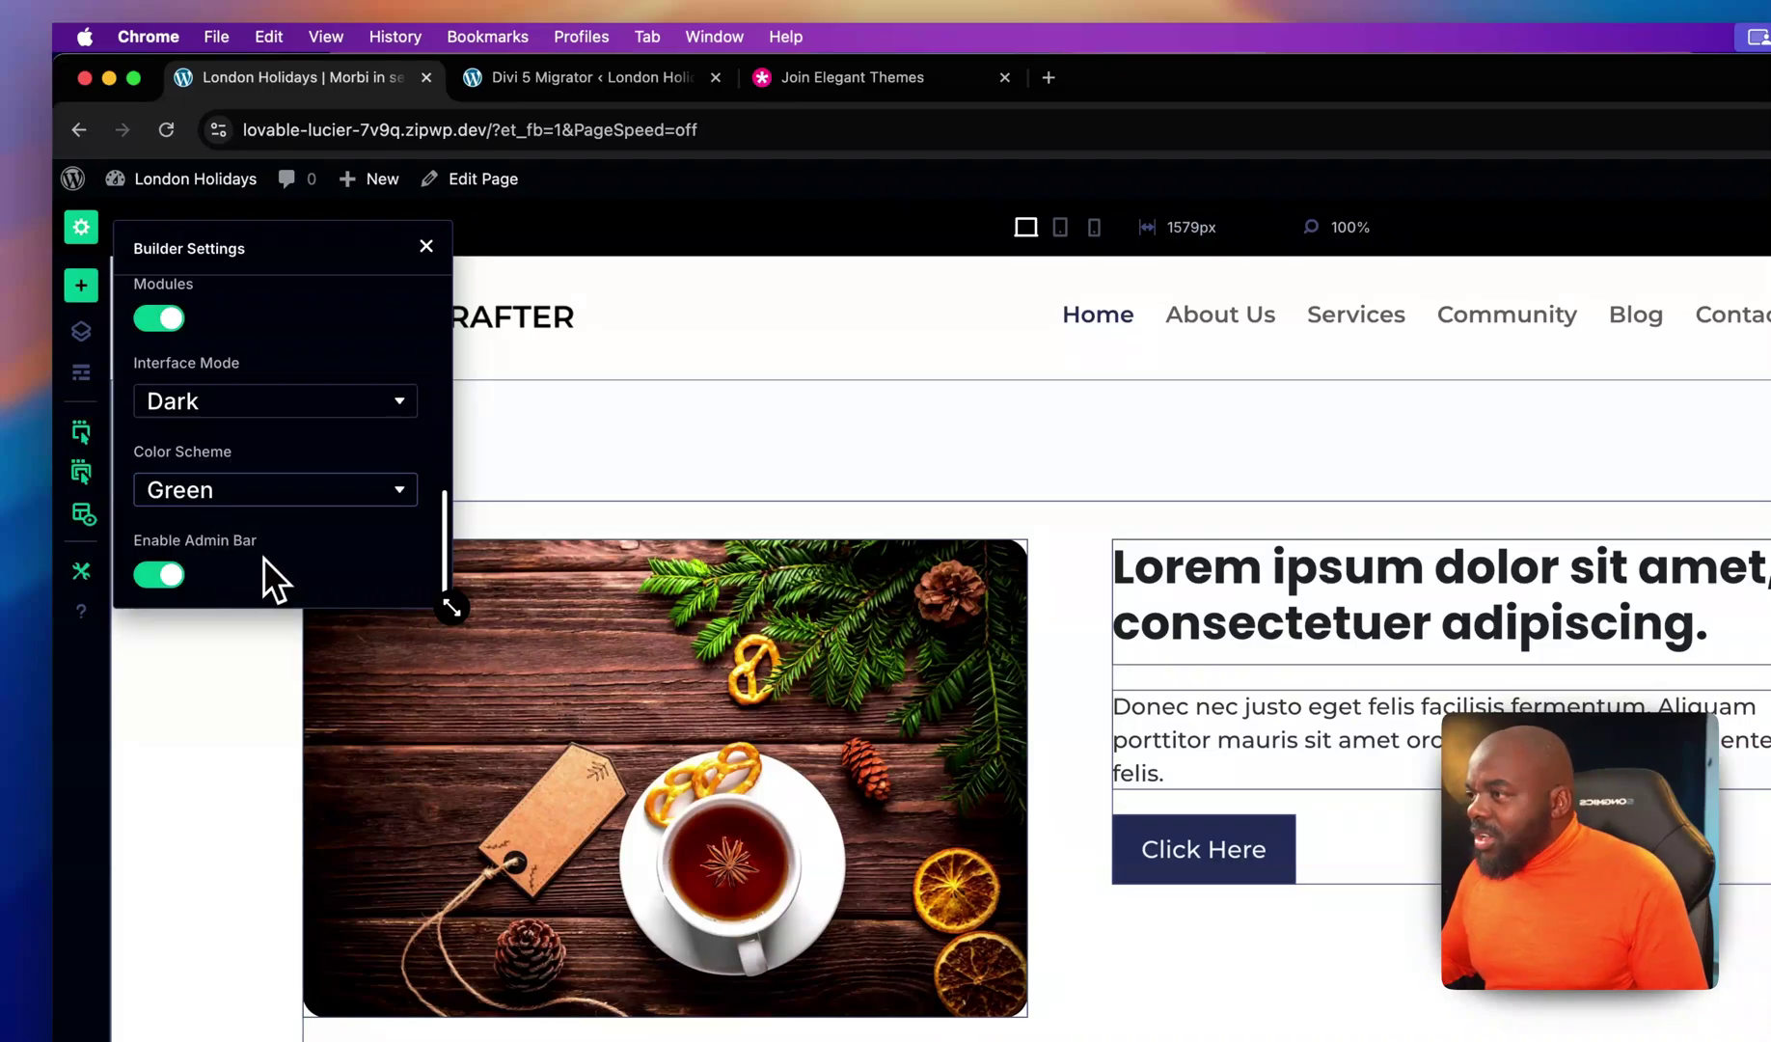
{"action": "left_click", "coordinate": [239, 488]}
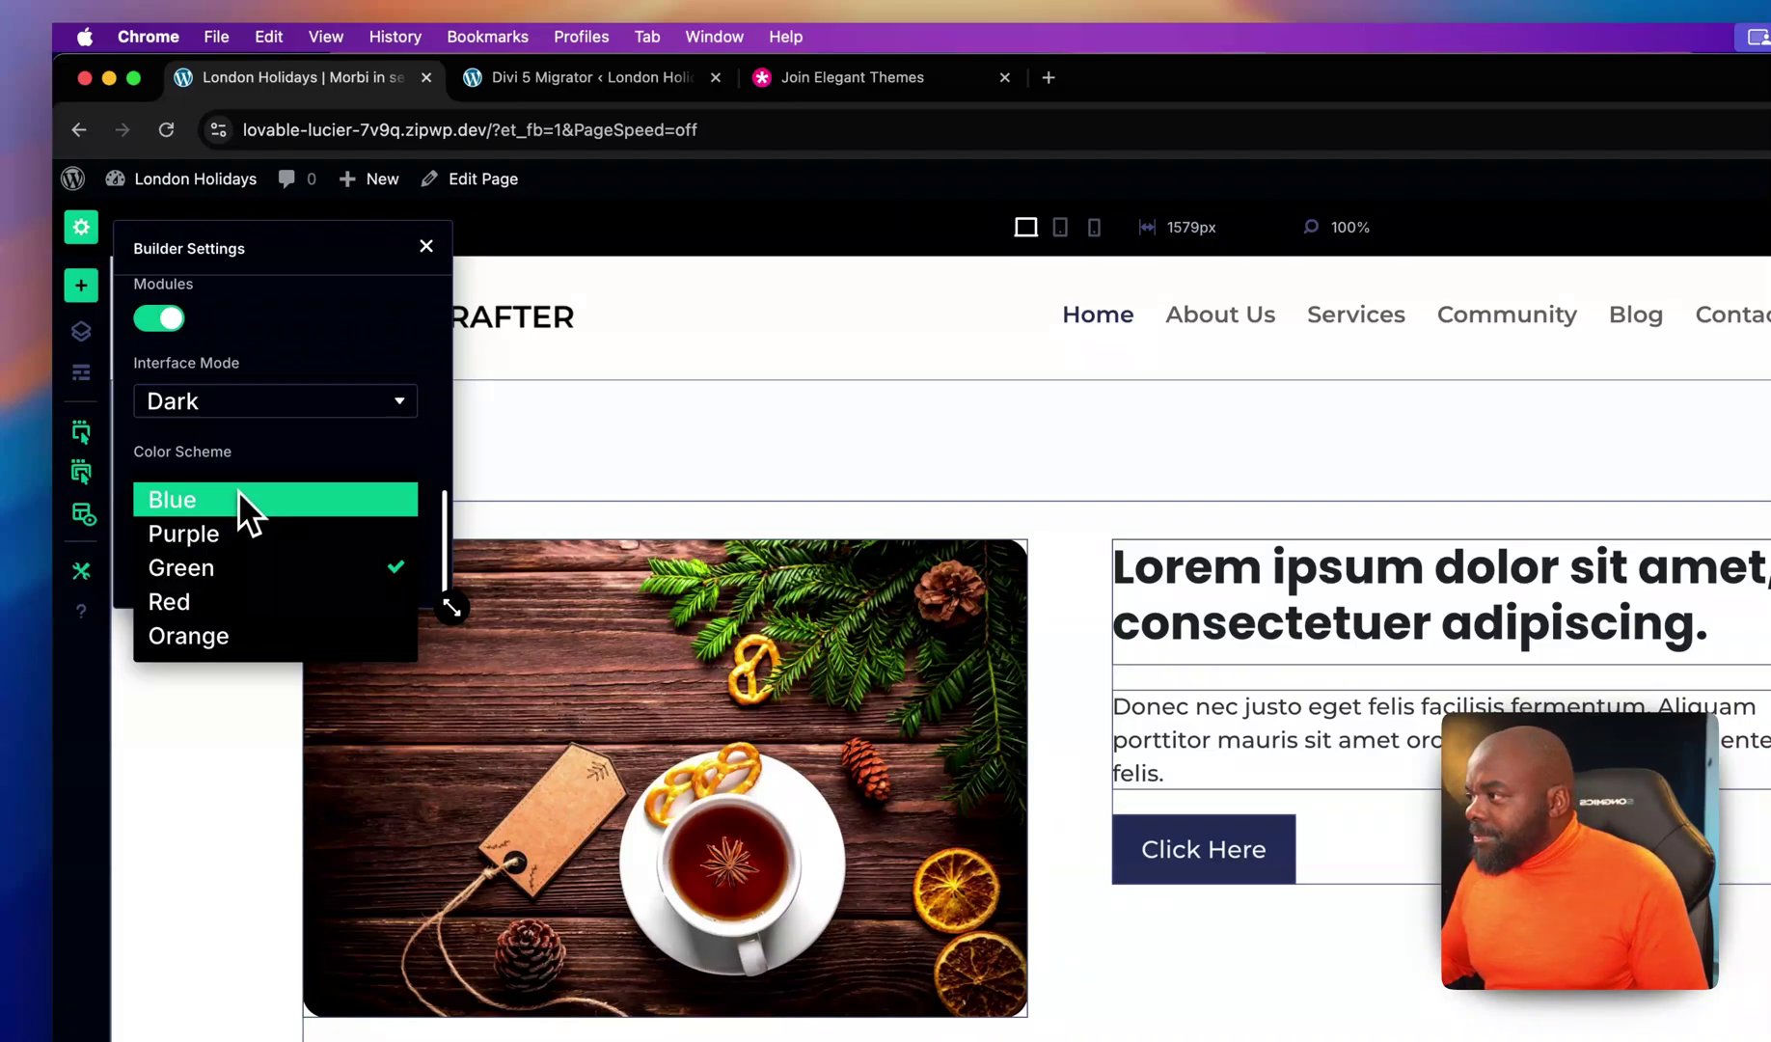
{"action": "left_click", "coordinate": [226, 618]}
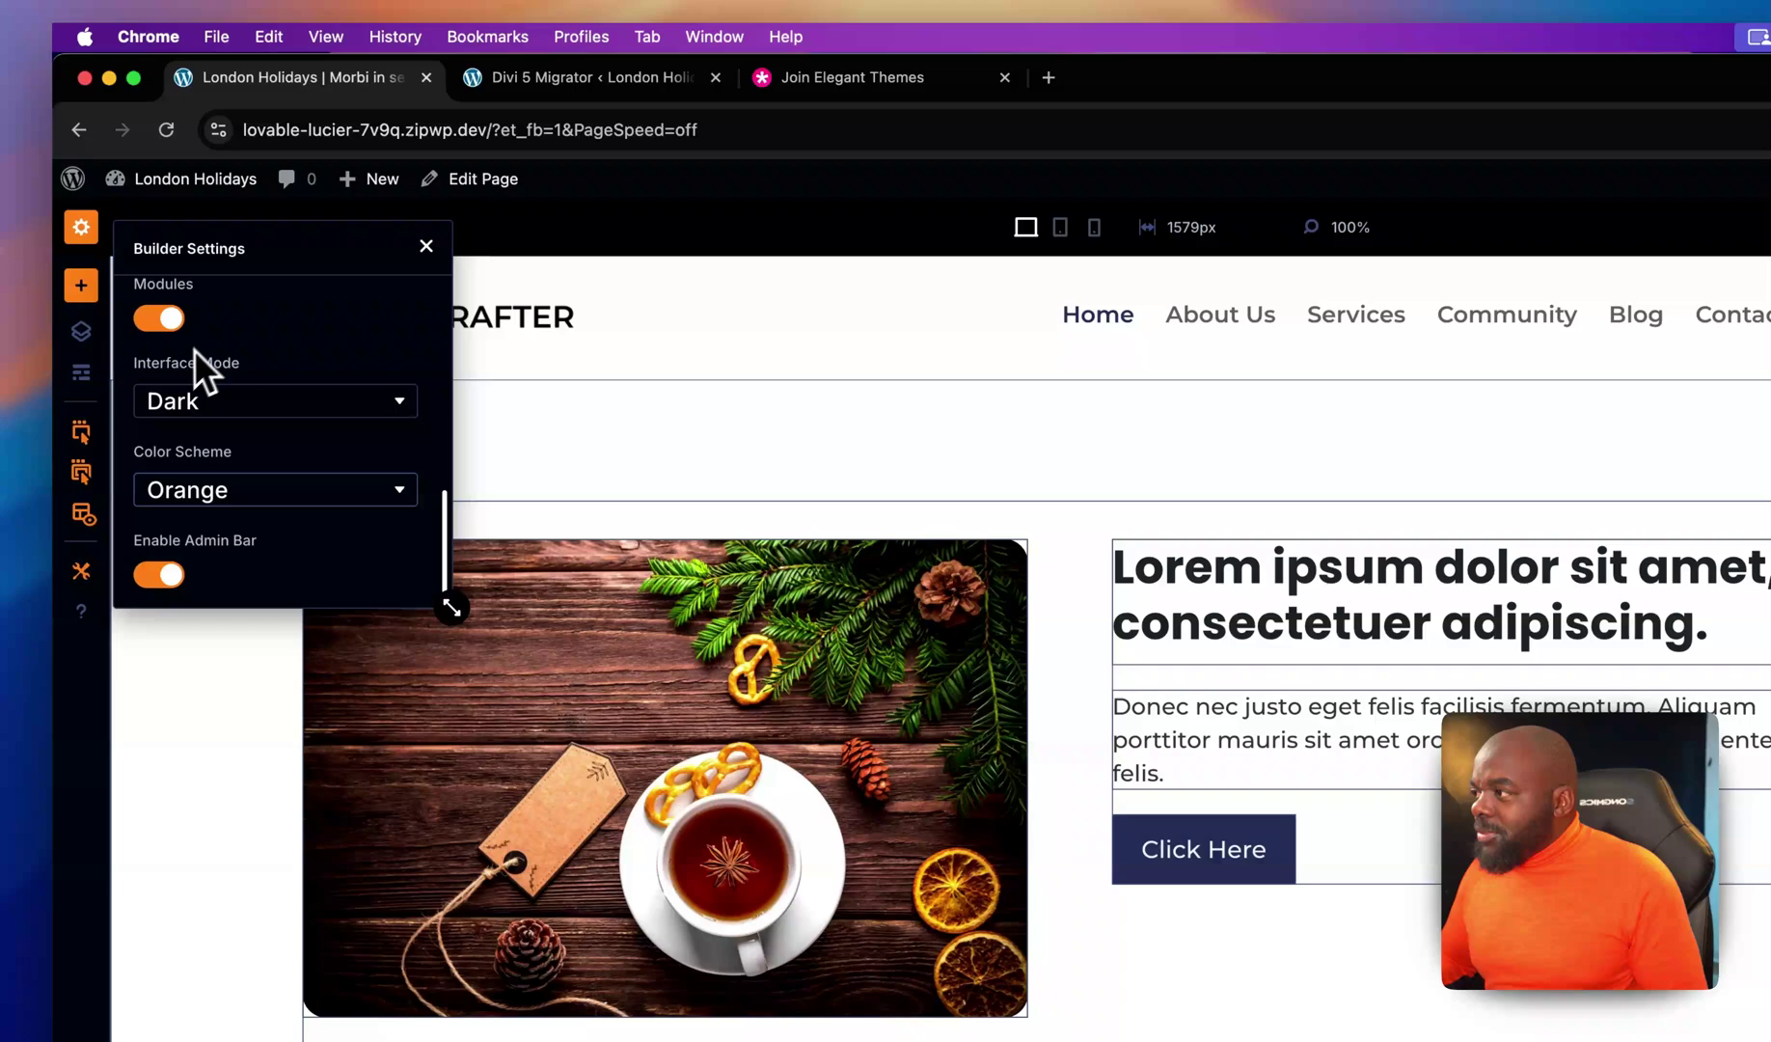
{"action": "left_click", "coordinate": [249, 494]}
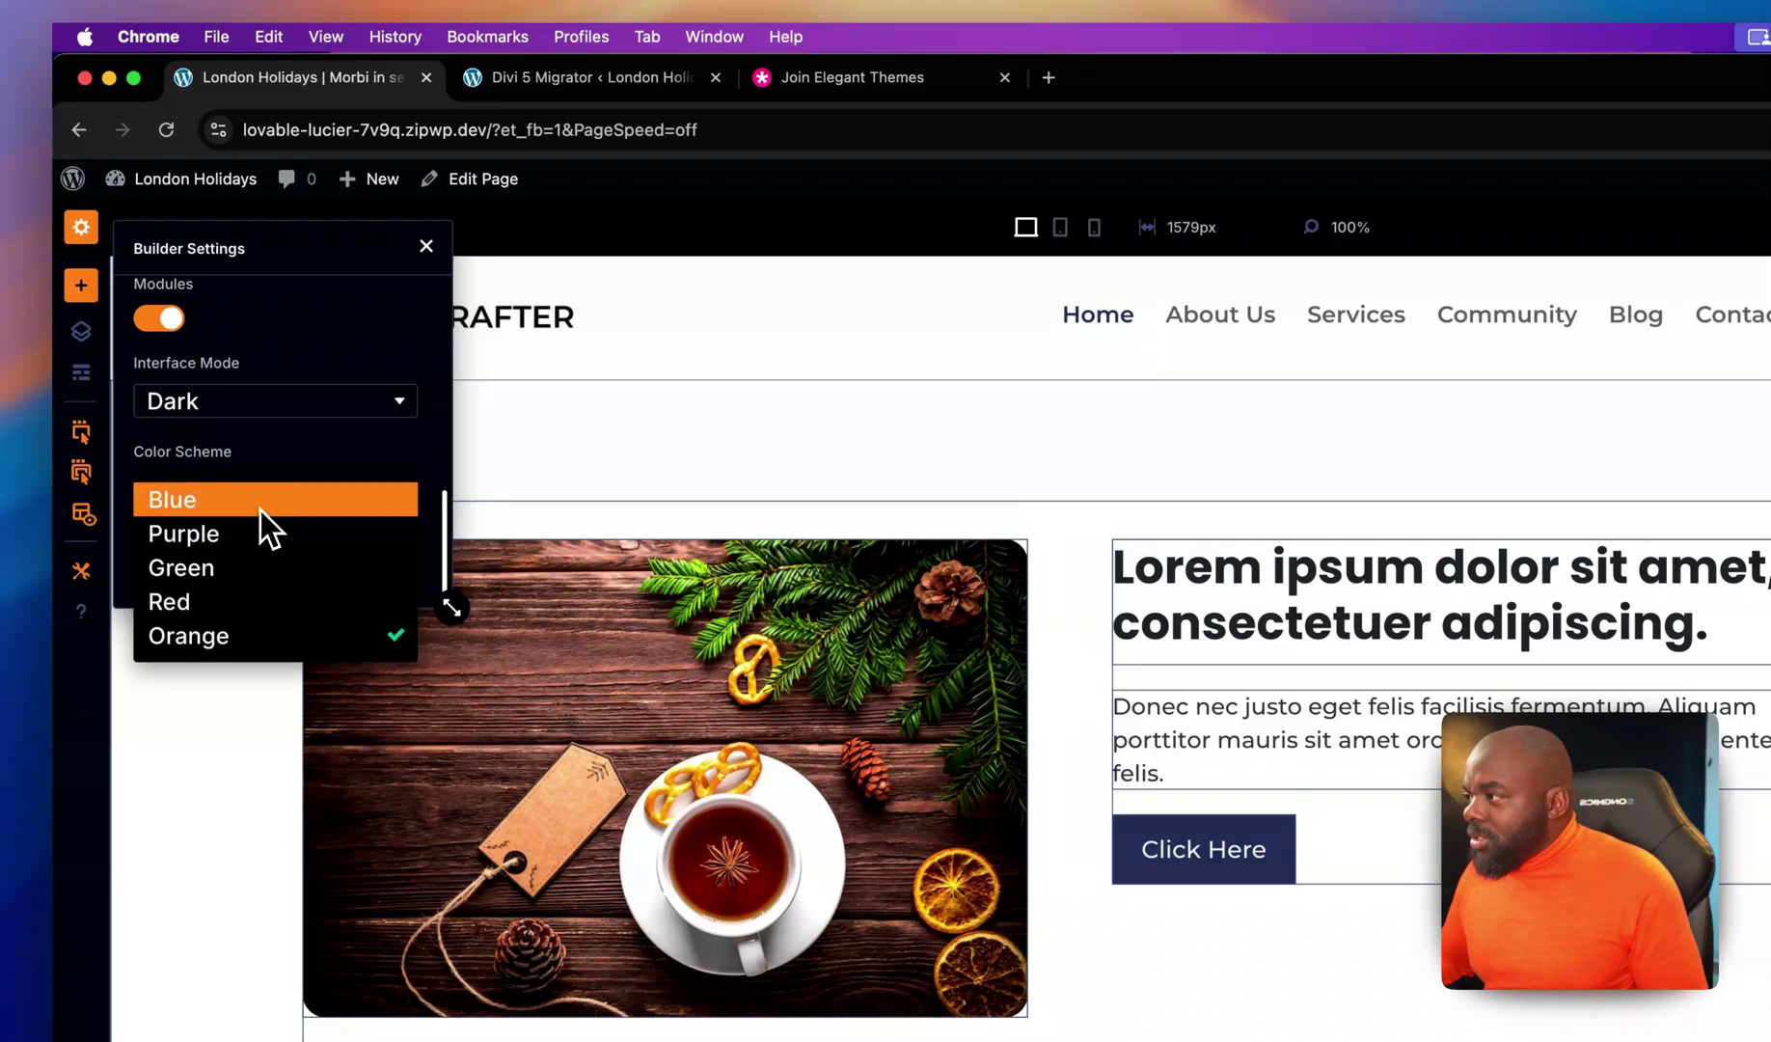
{"action": "left_click", "coordinate": [260, 510]}
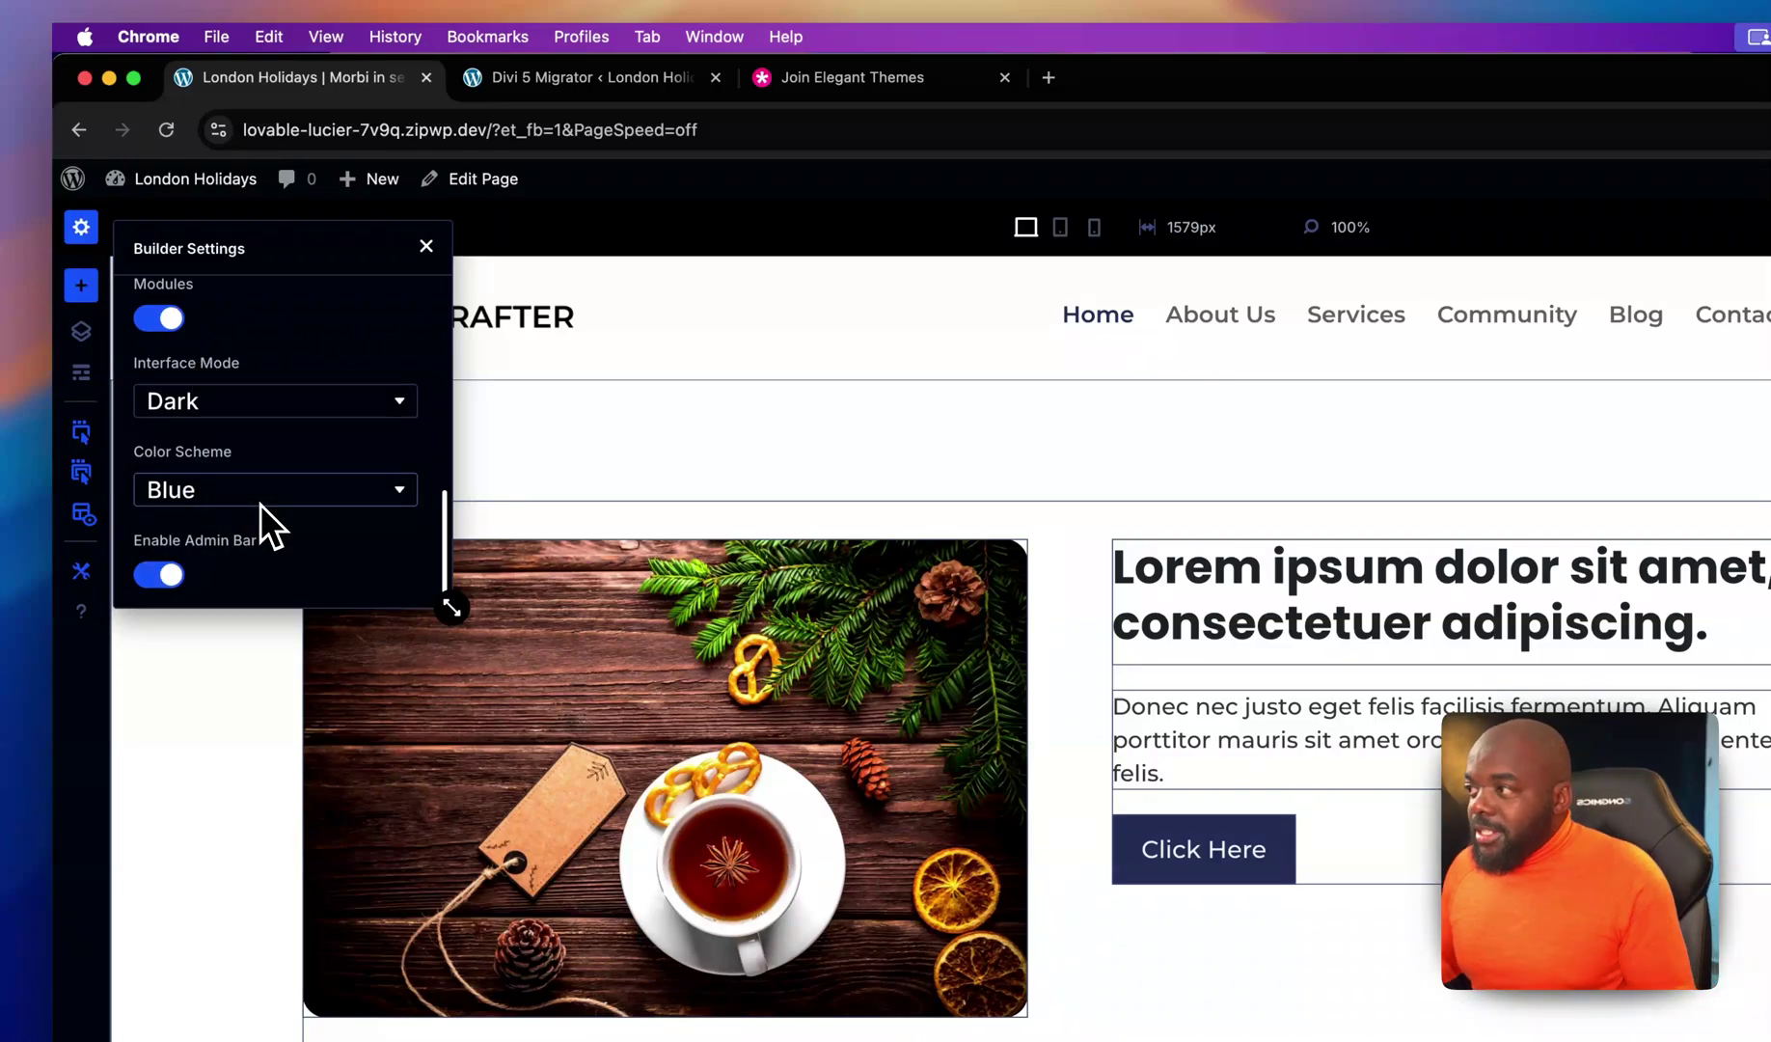
{"action": "left_click", "coordinate": [428, 246]}
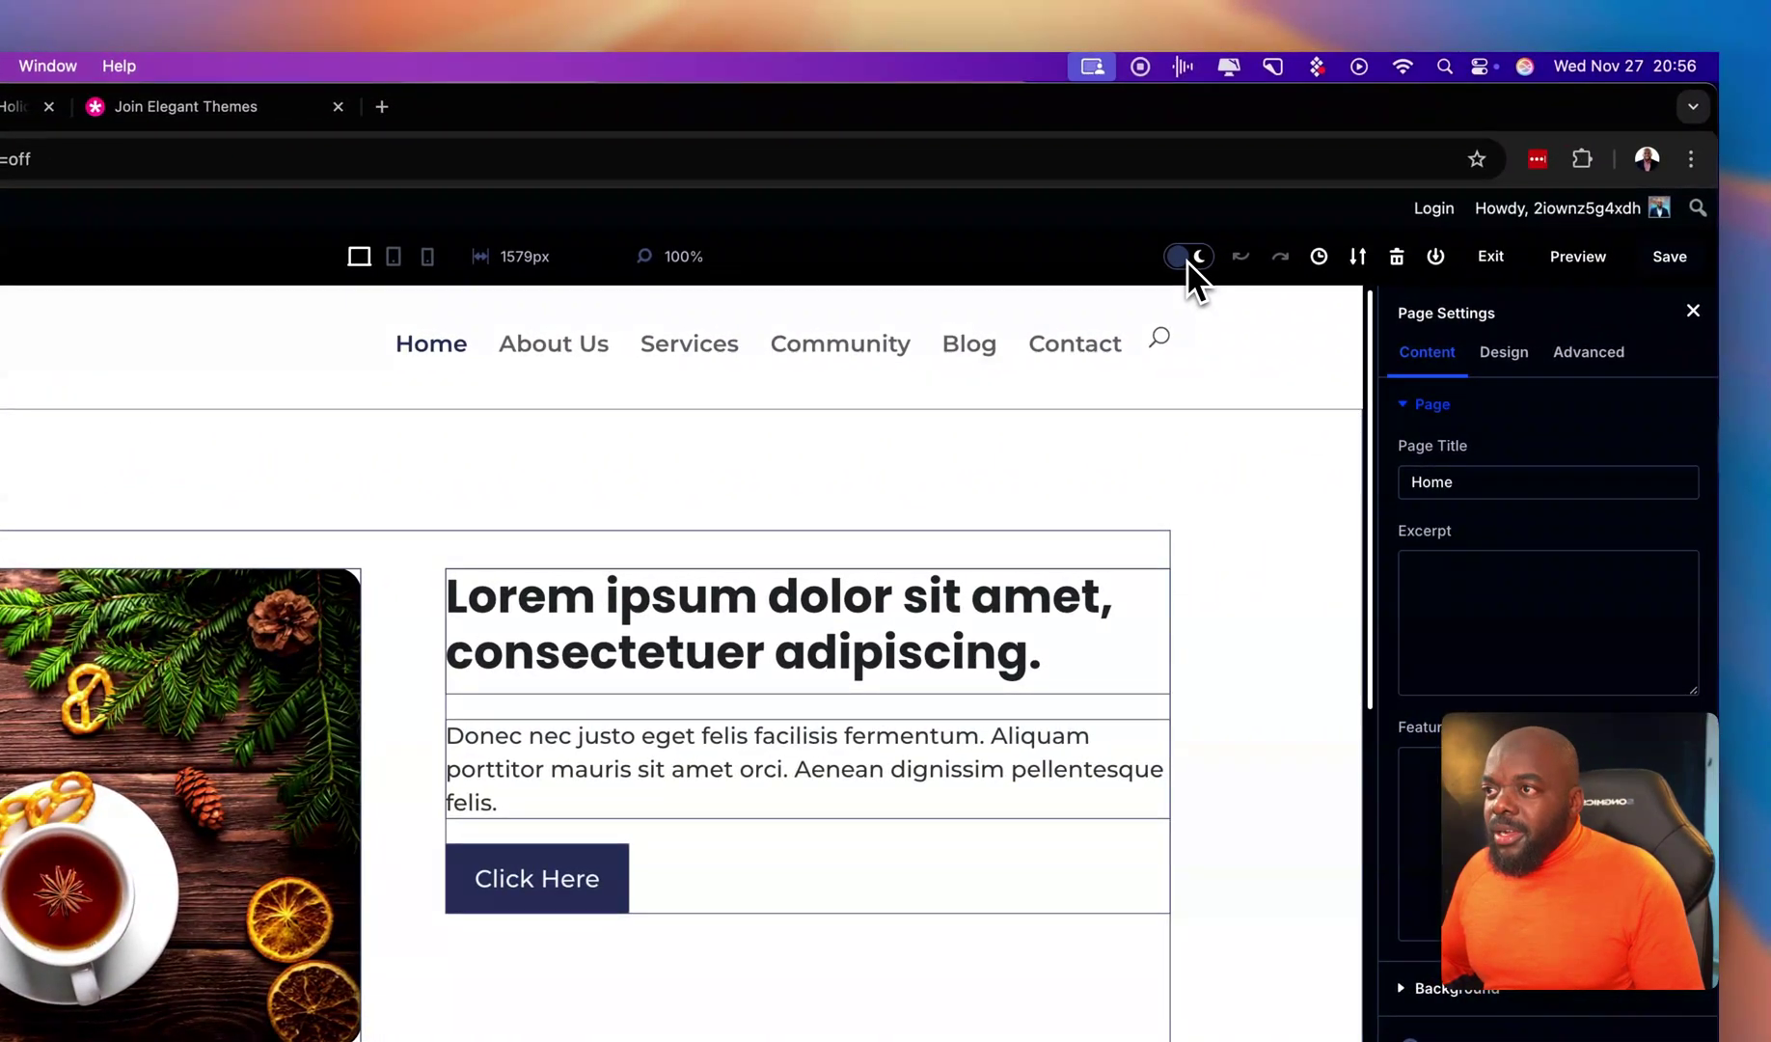
Toggle the builder interface from dark mode back to light mode
{"action": "left_click", "coordinate": [1187, 258]}
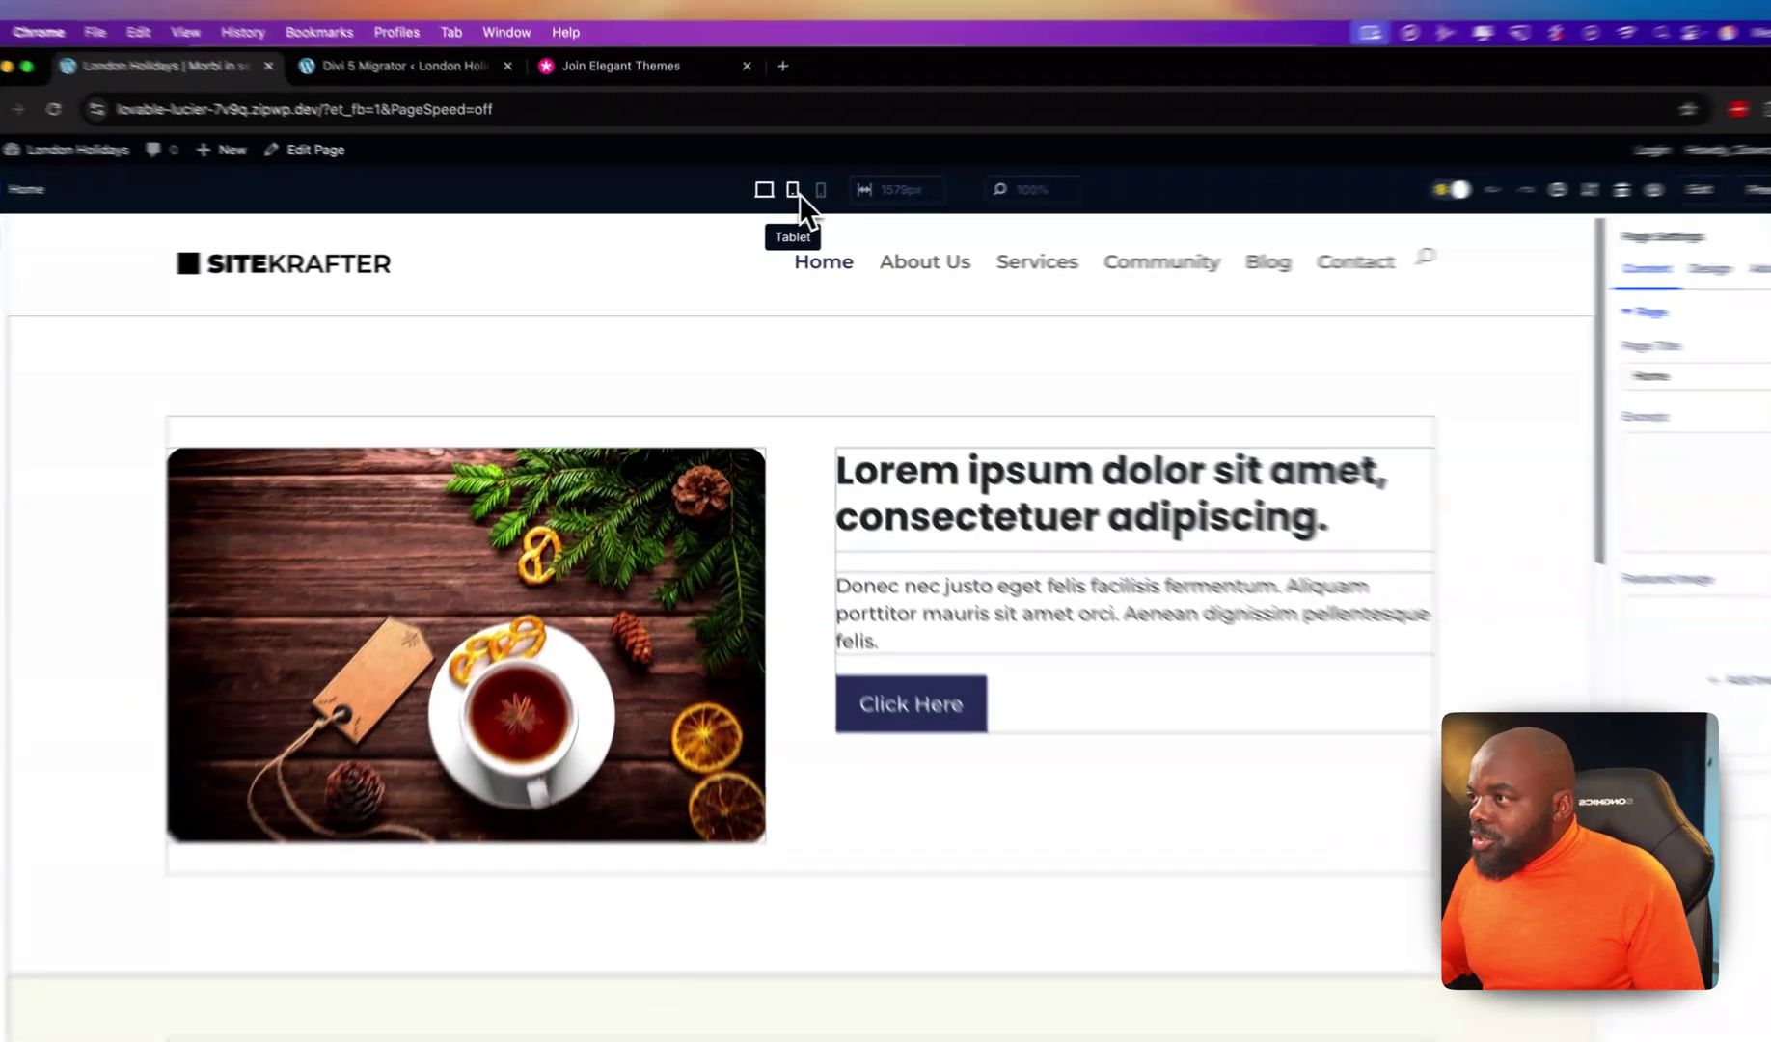
In tablet preview, set the Section Heading blurb's Text alignment to Left
{"action": "left_click", "coordinate": [796, 191]}
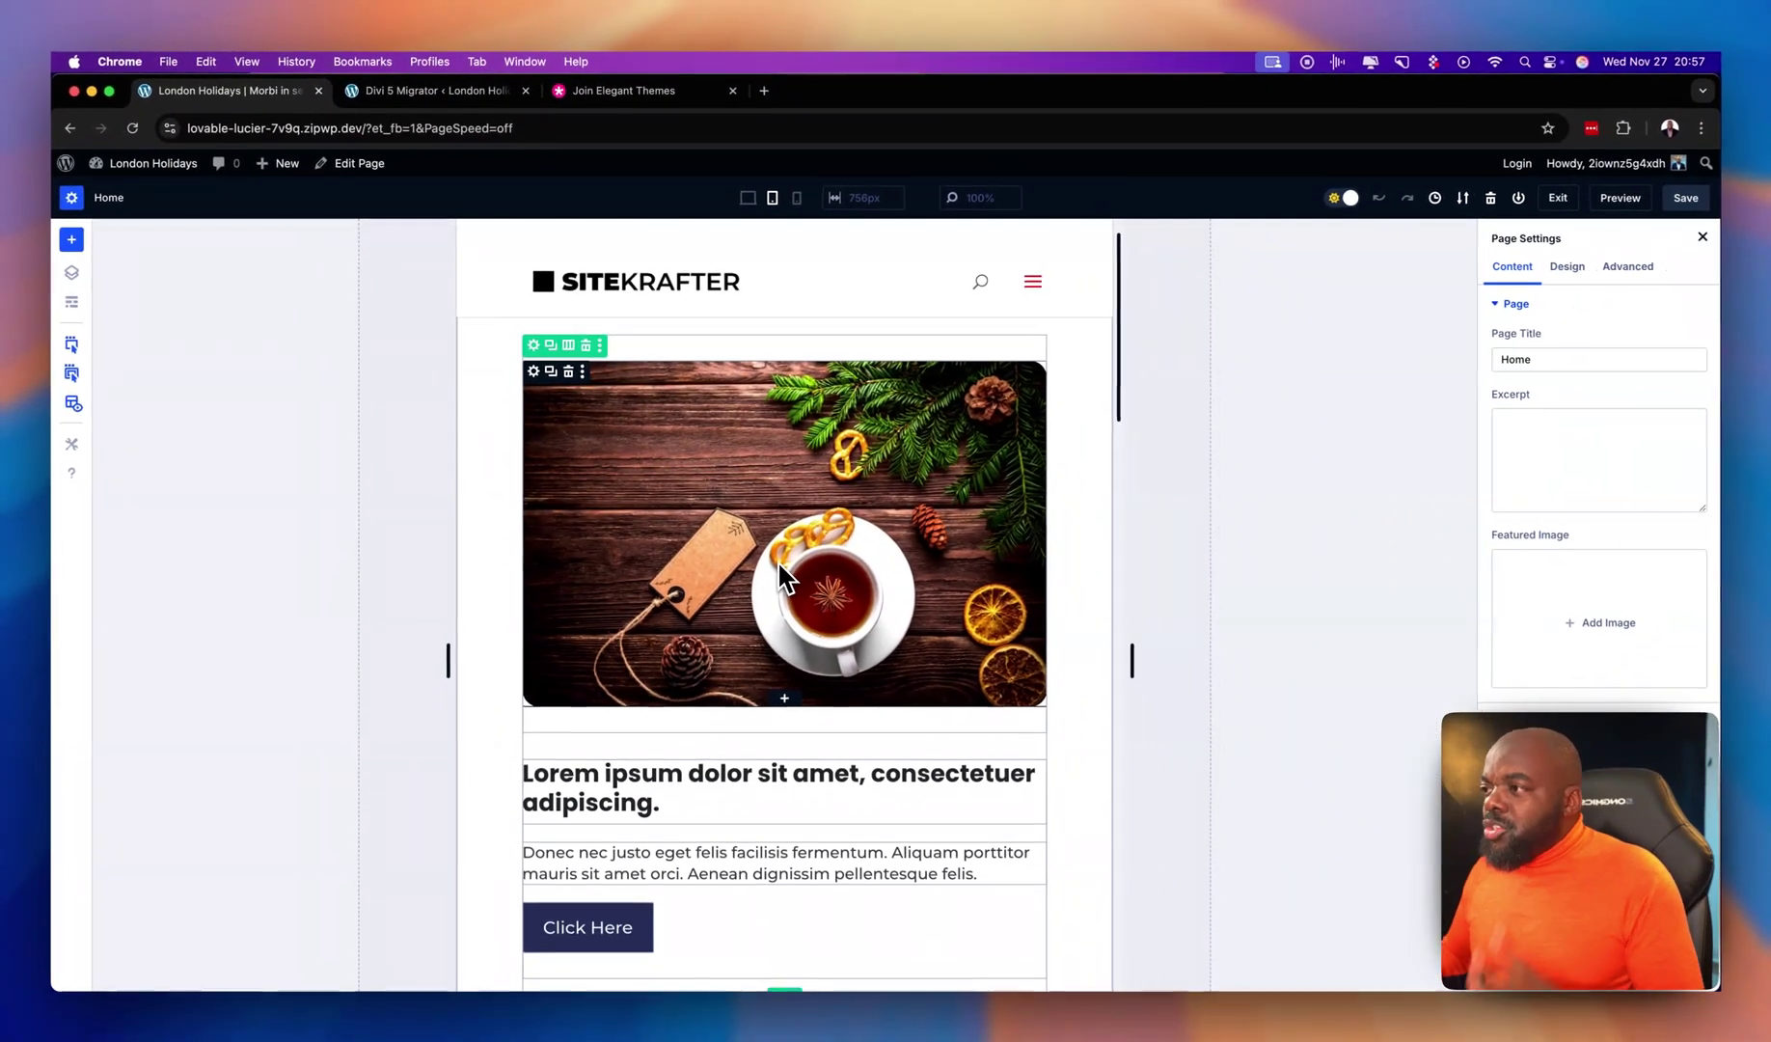
{"action": "scroll", "coordinate": [777, 578], "scroll_direction": "down", "scroll_amount": 5}
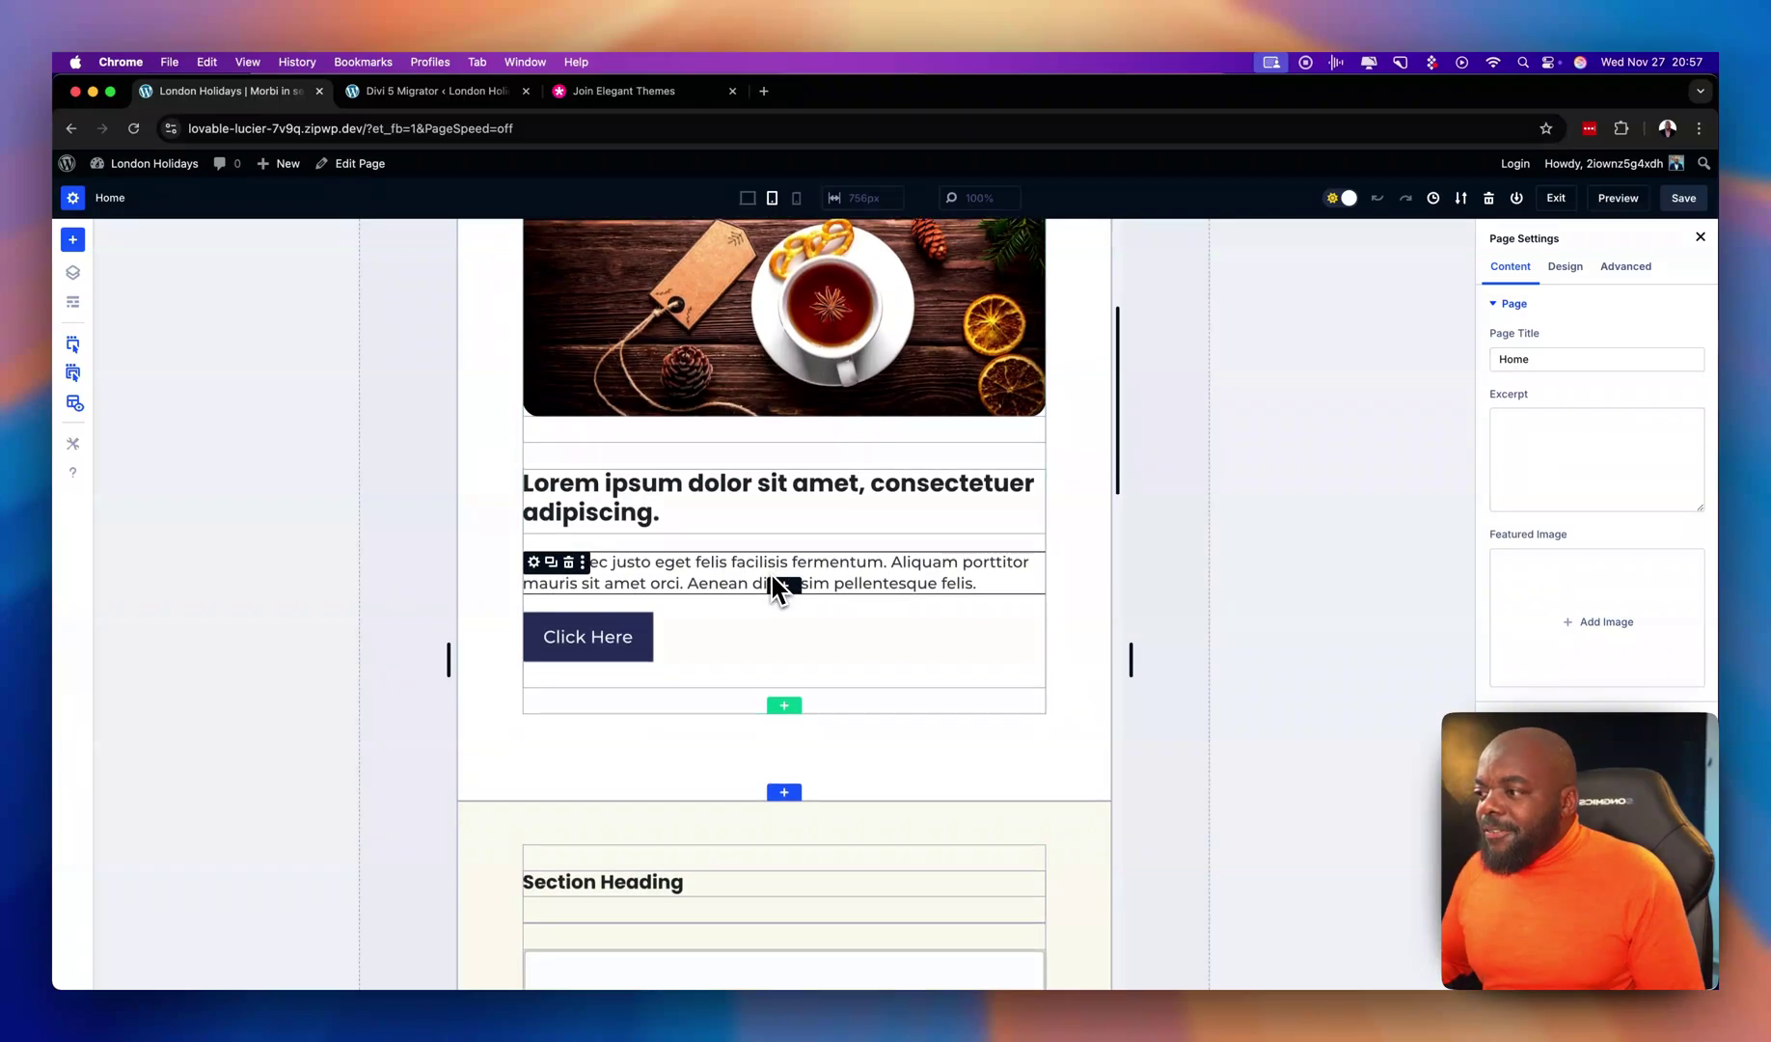
{"action": "scroll", "coordinate": [777, 585], "scroll_direction": "down", "scroll_amount": 5}
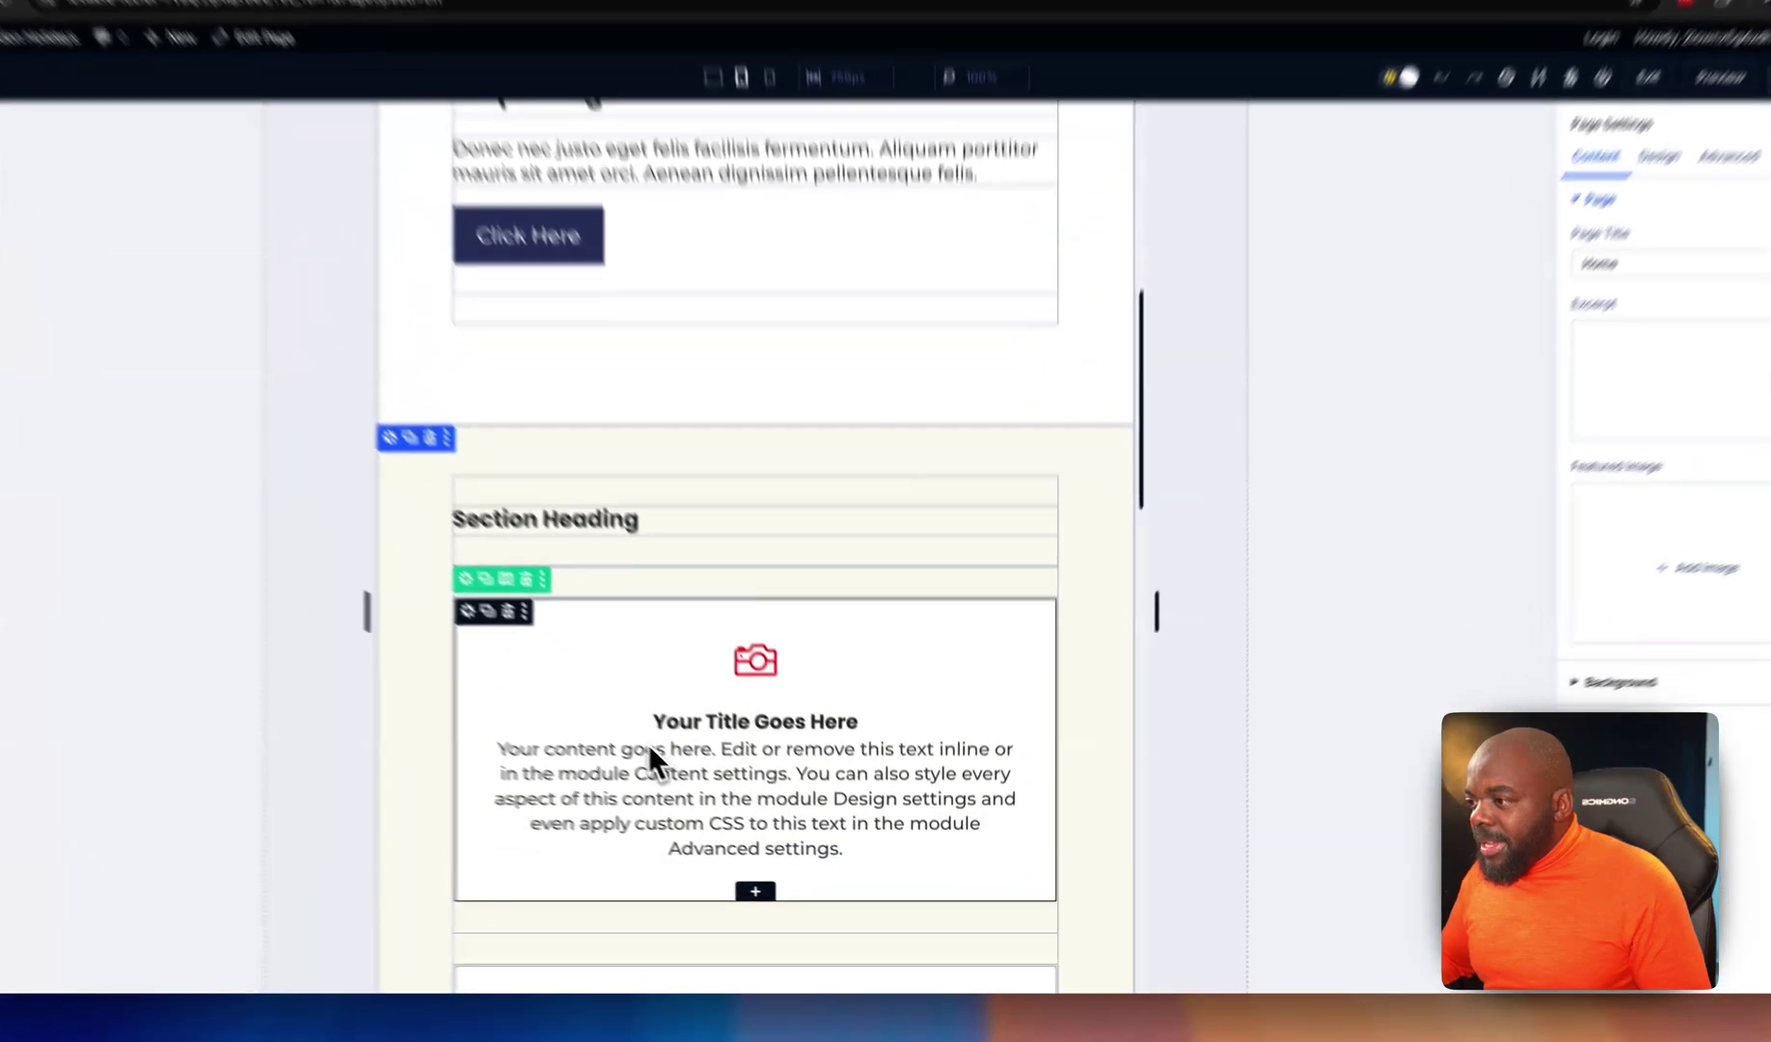
{"action": "left_click", "coordinate": [777, 771]}
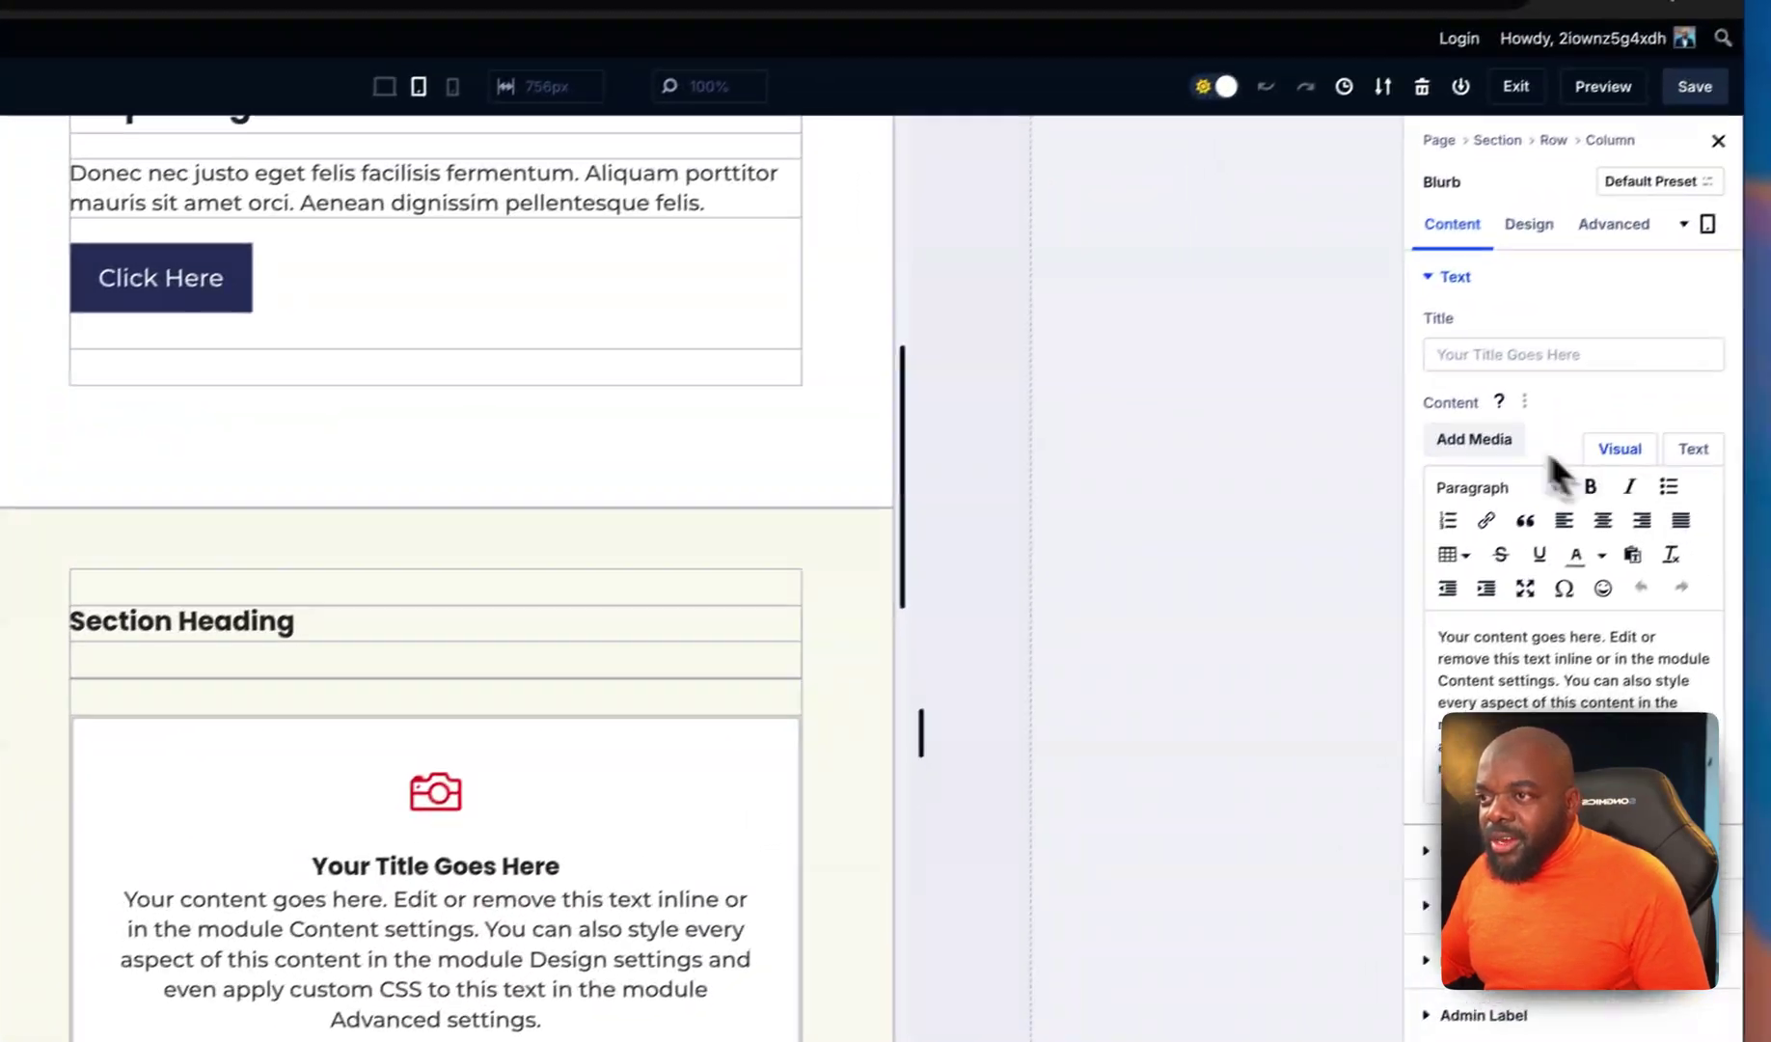
{"action": "left_click", "coordinate": [1513, 228]}
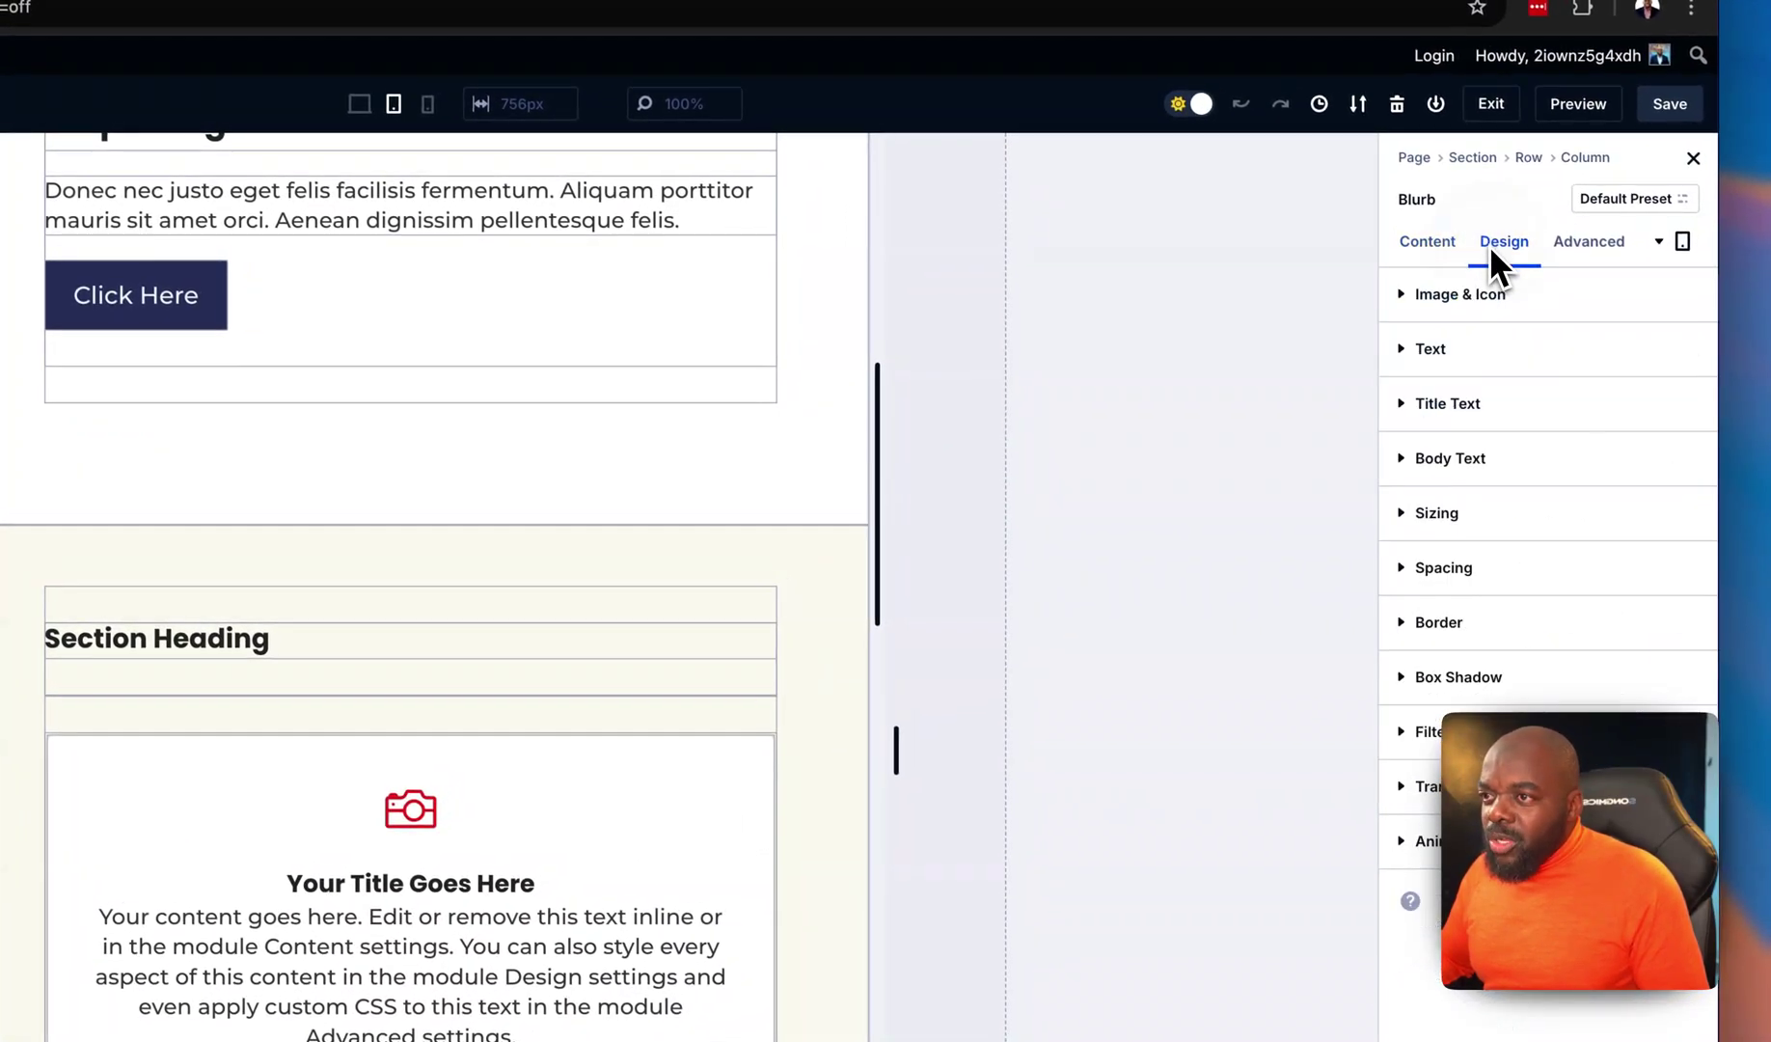
{"action": "left_click", "coordinate": [1414, 351]}
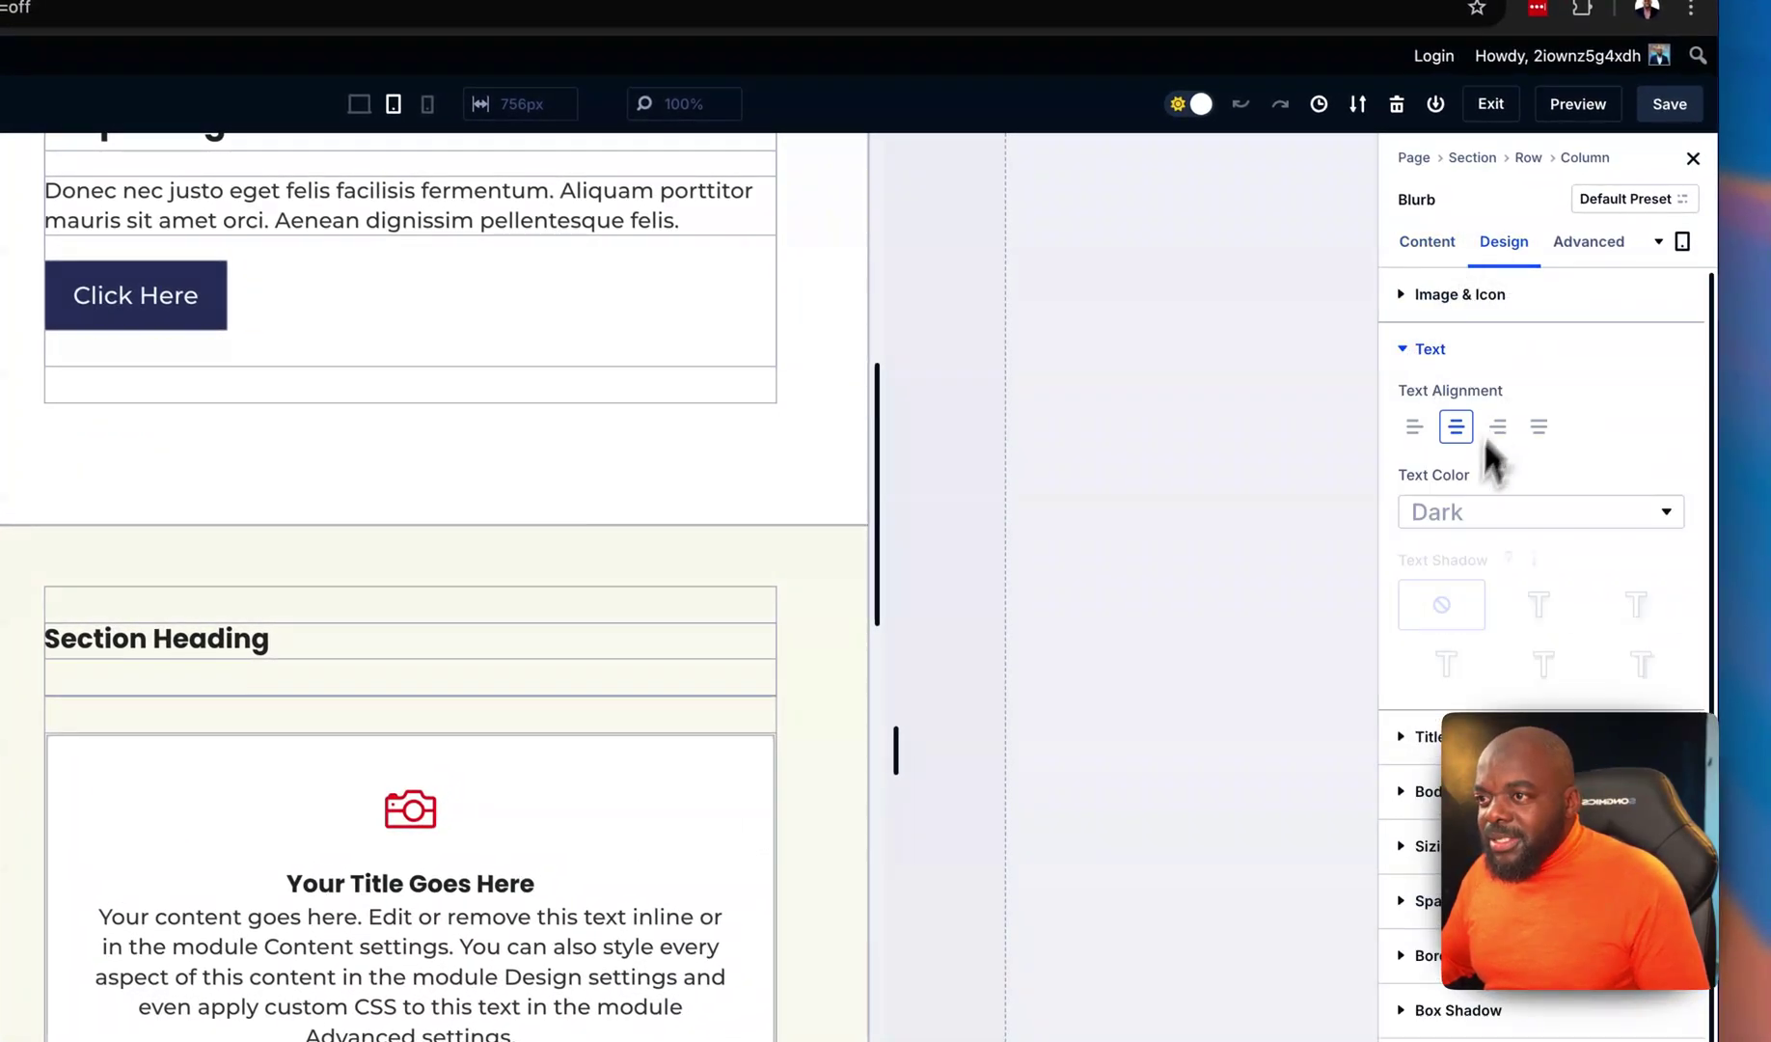
{"action": "left_click", "coordinate": [1418, 431]}
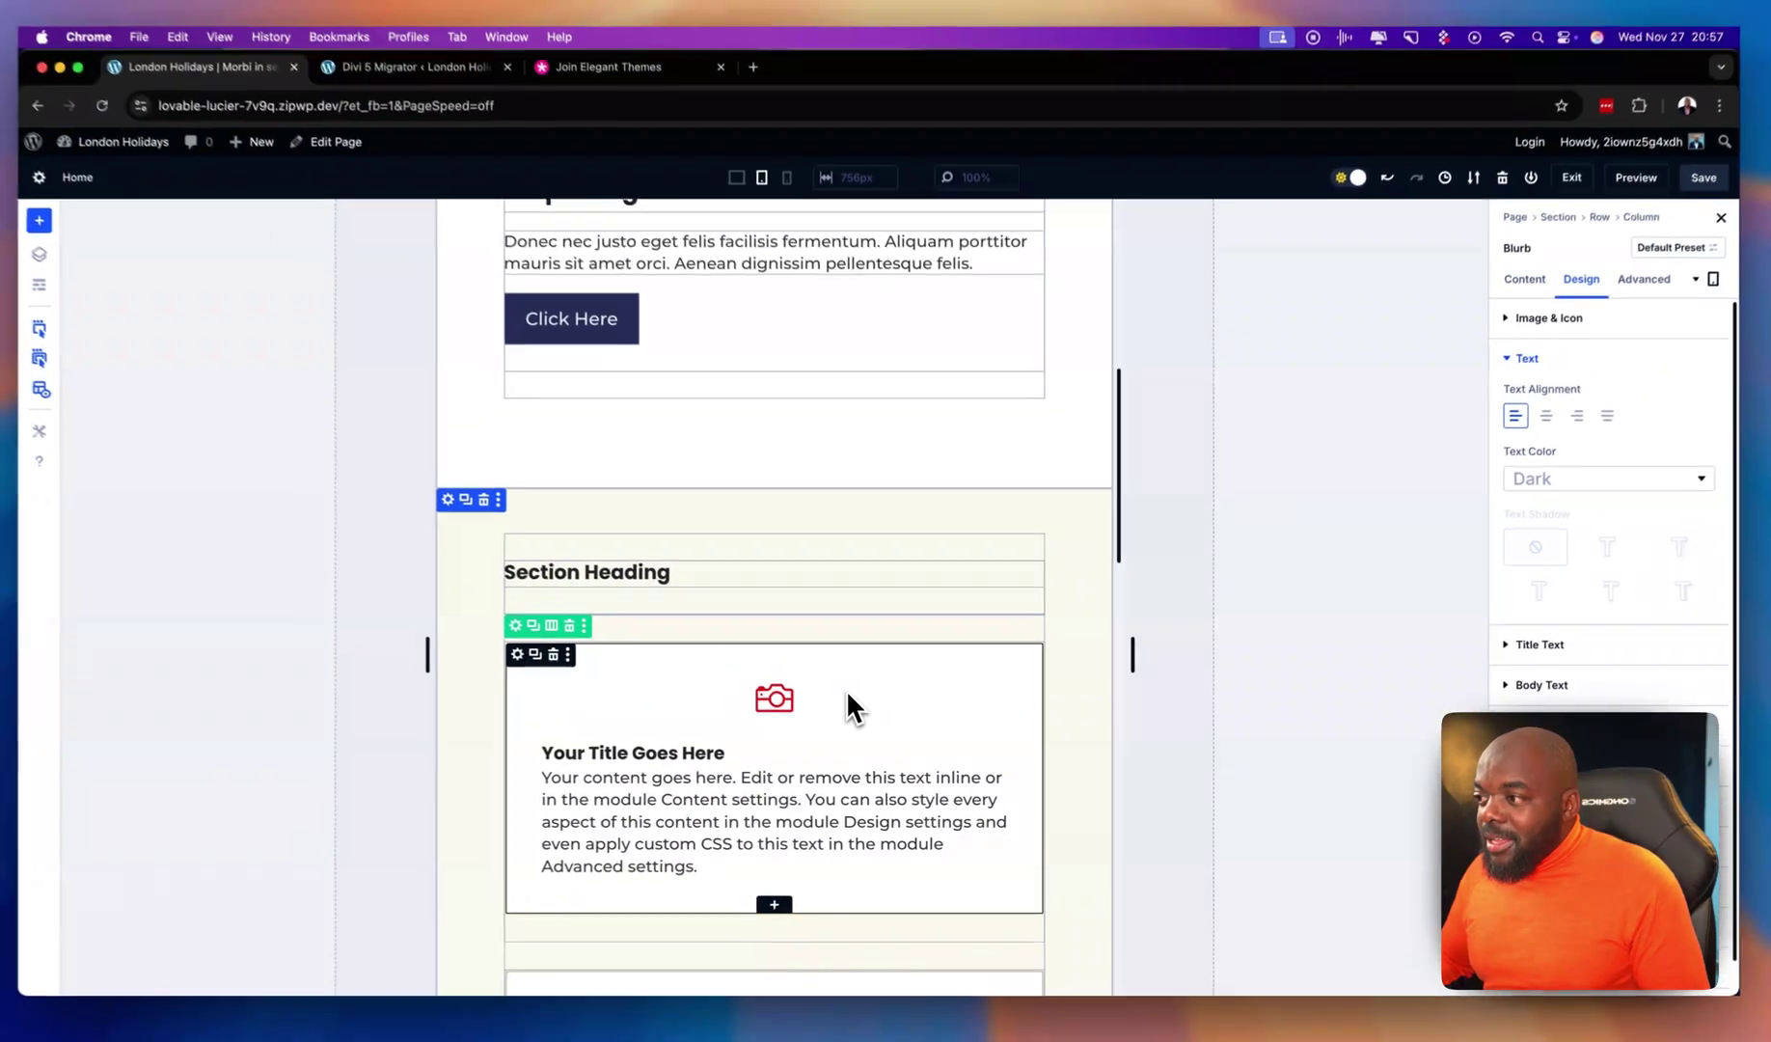
{"action": "scroll", "coordinate": [983, 741], "scroll_direction": "up", "scroll_amount": 2}
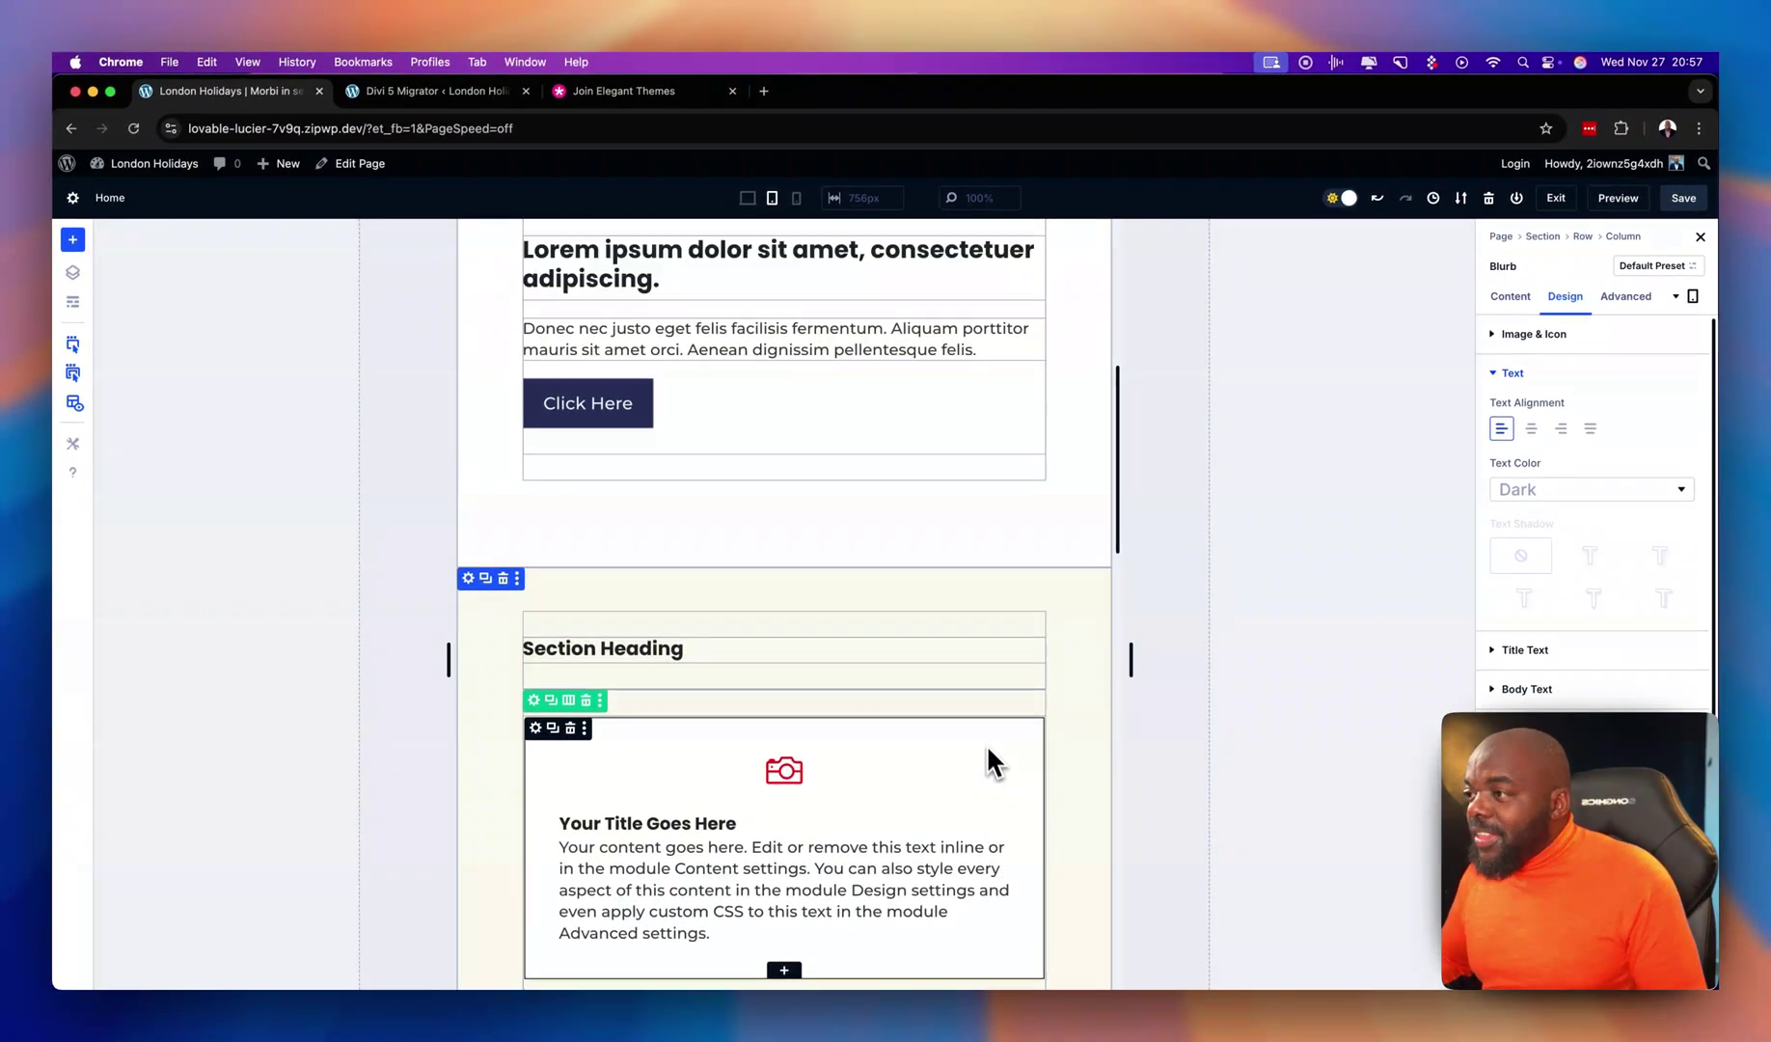
{"action": "scroll", "coordinate": [964, 743], "scroll_direction": "up", "scroll_amount": 3}
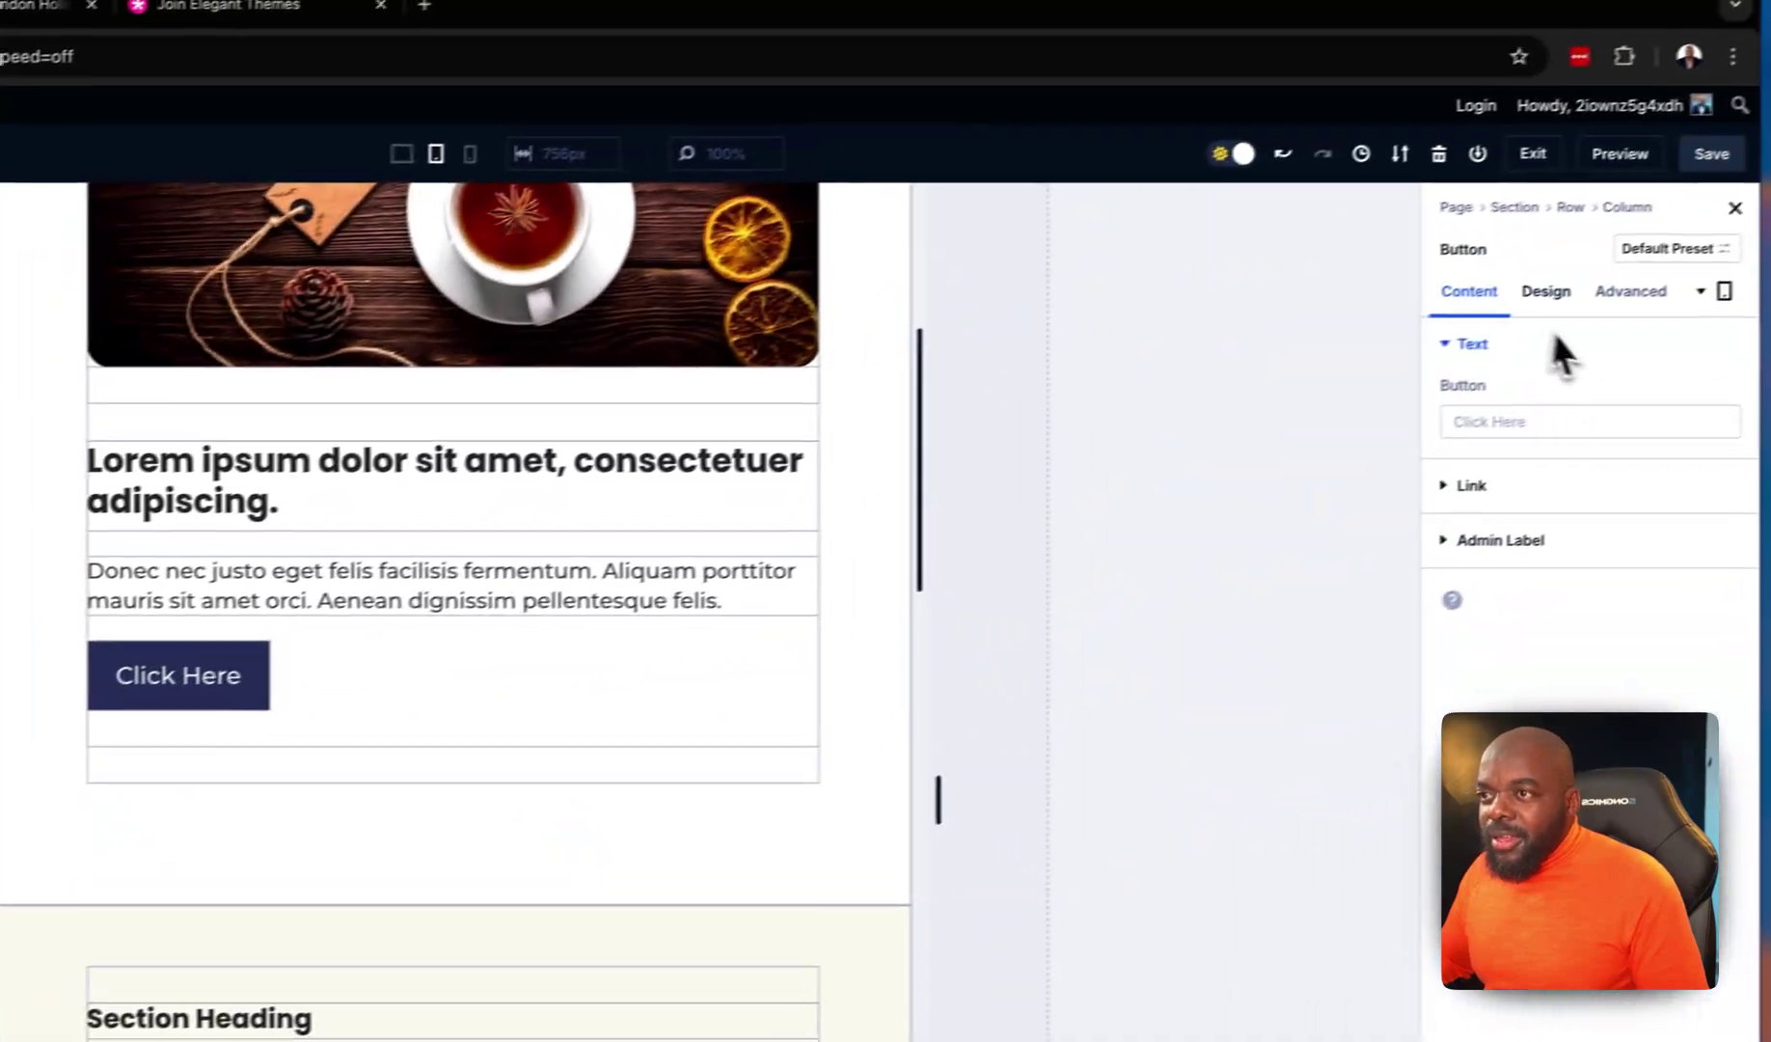
In tablet view, set the Click Here button's Button Alignment to center
{"action": "left_click", "coordinate": [1504, 304]}
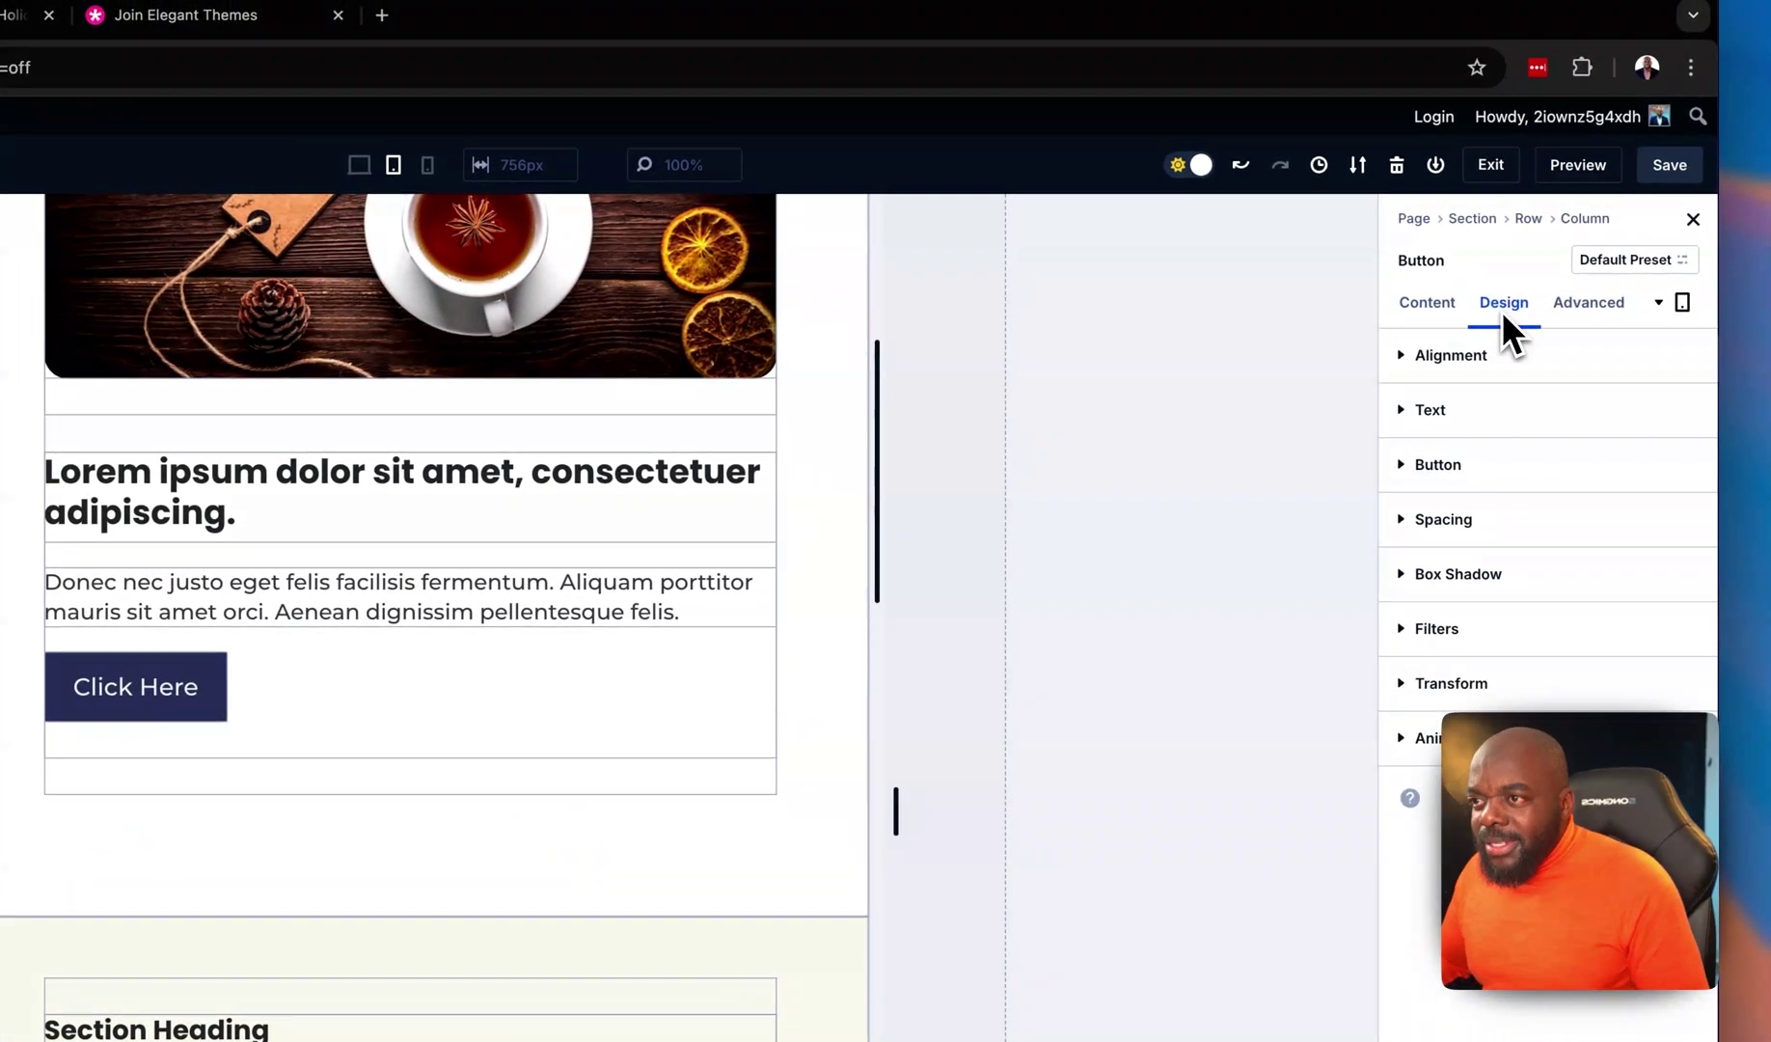
{"action": "left_click", "coordinate": [1525, 361]}
{"action": "left_click", "coordinate": [1457, 436]}
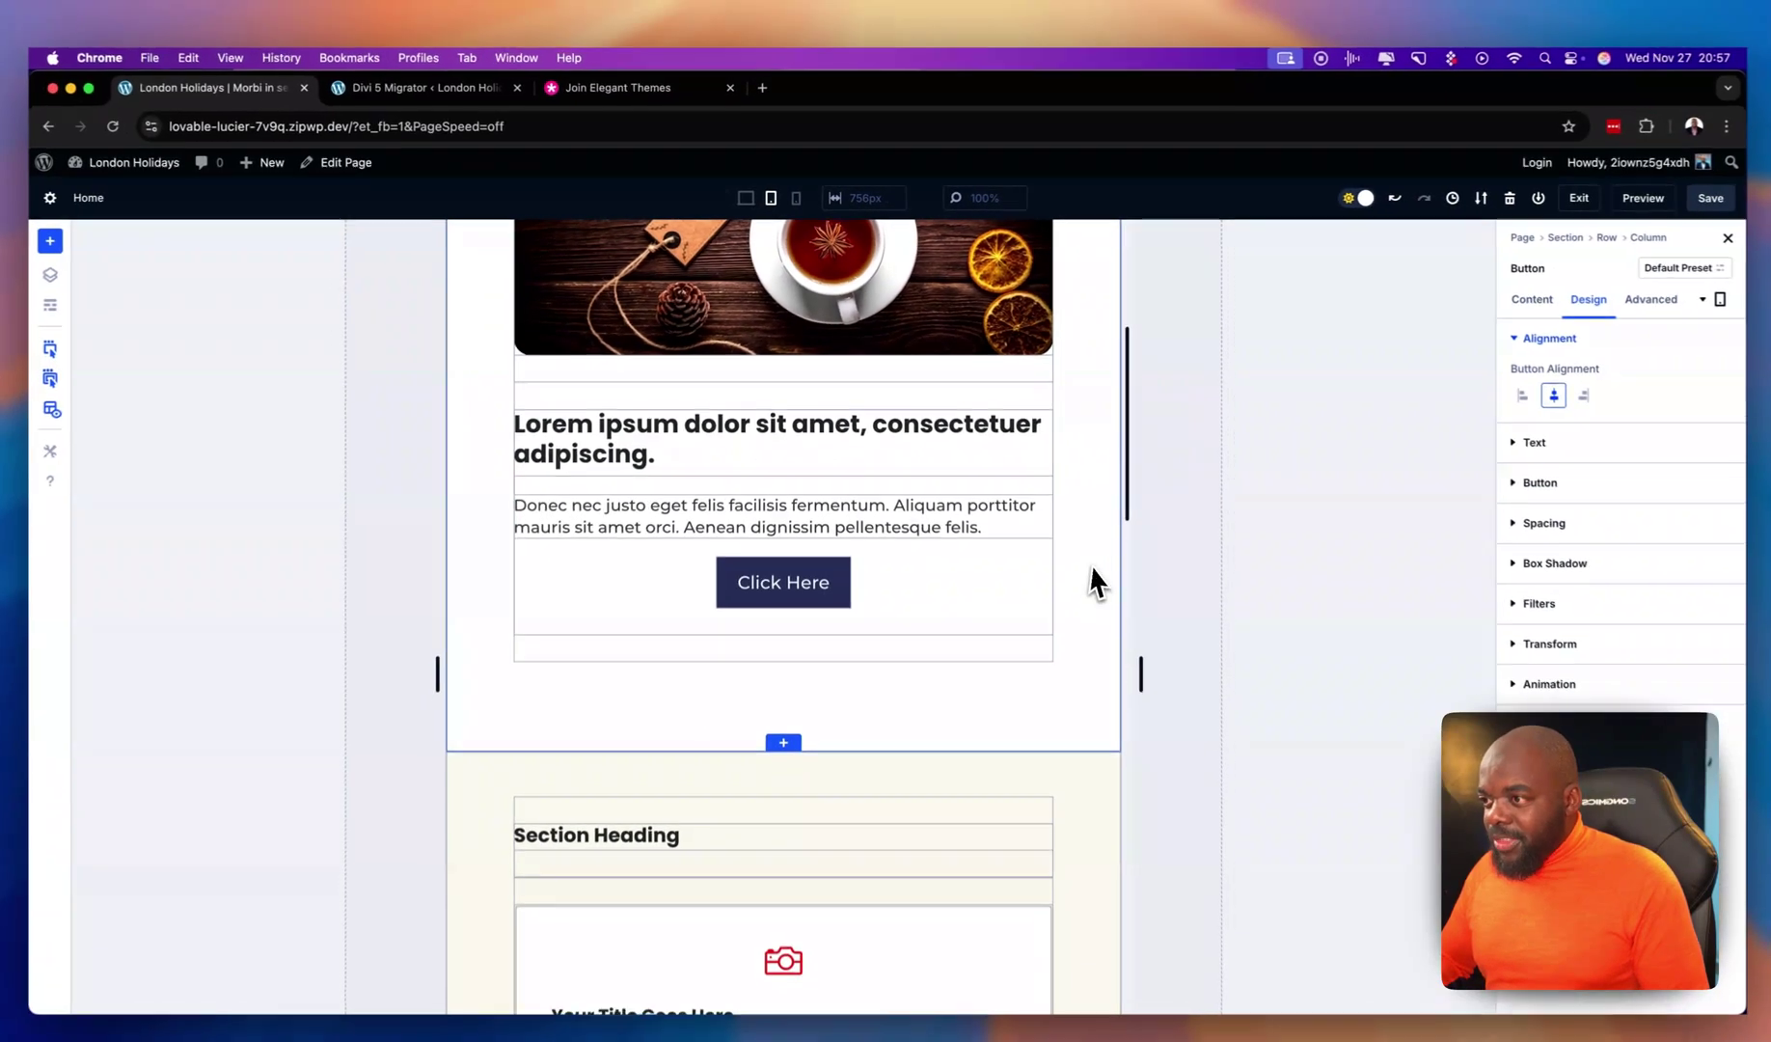
{"action": "scroll", "coordinate": [1157, 762], "scroll_direction": "down", "scroll_amount": 3}
{"action": "scroll", "coordinate": [1063, 608], "scroll_direction": "down", "scroll_amount": 5}
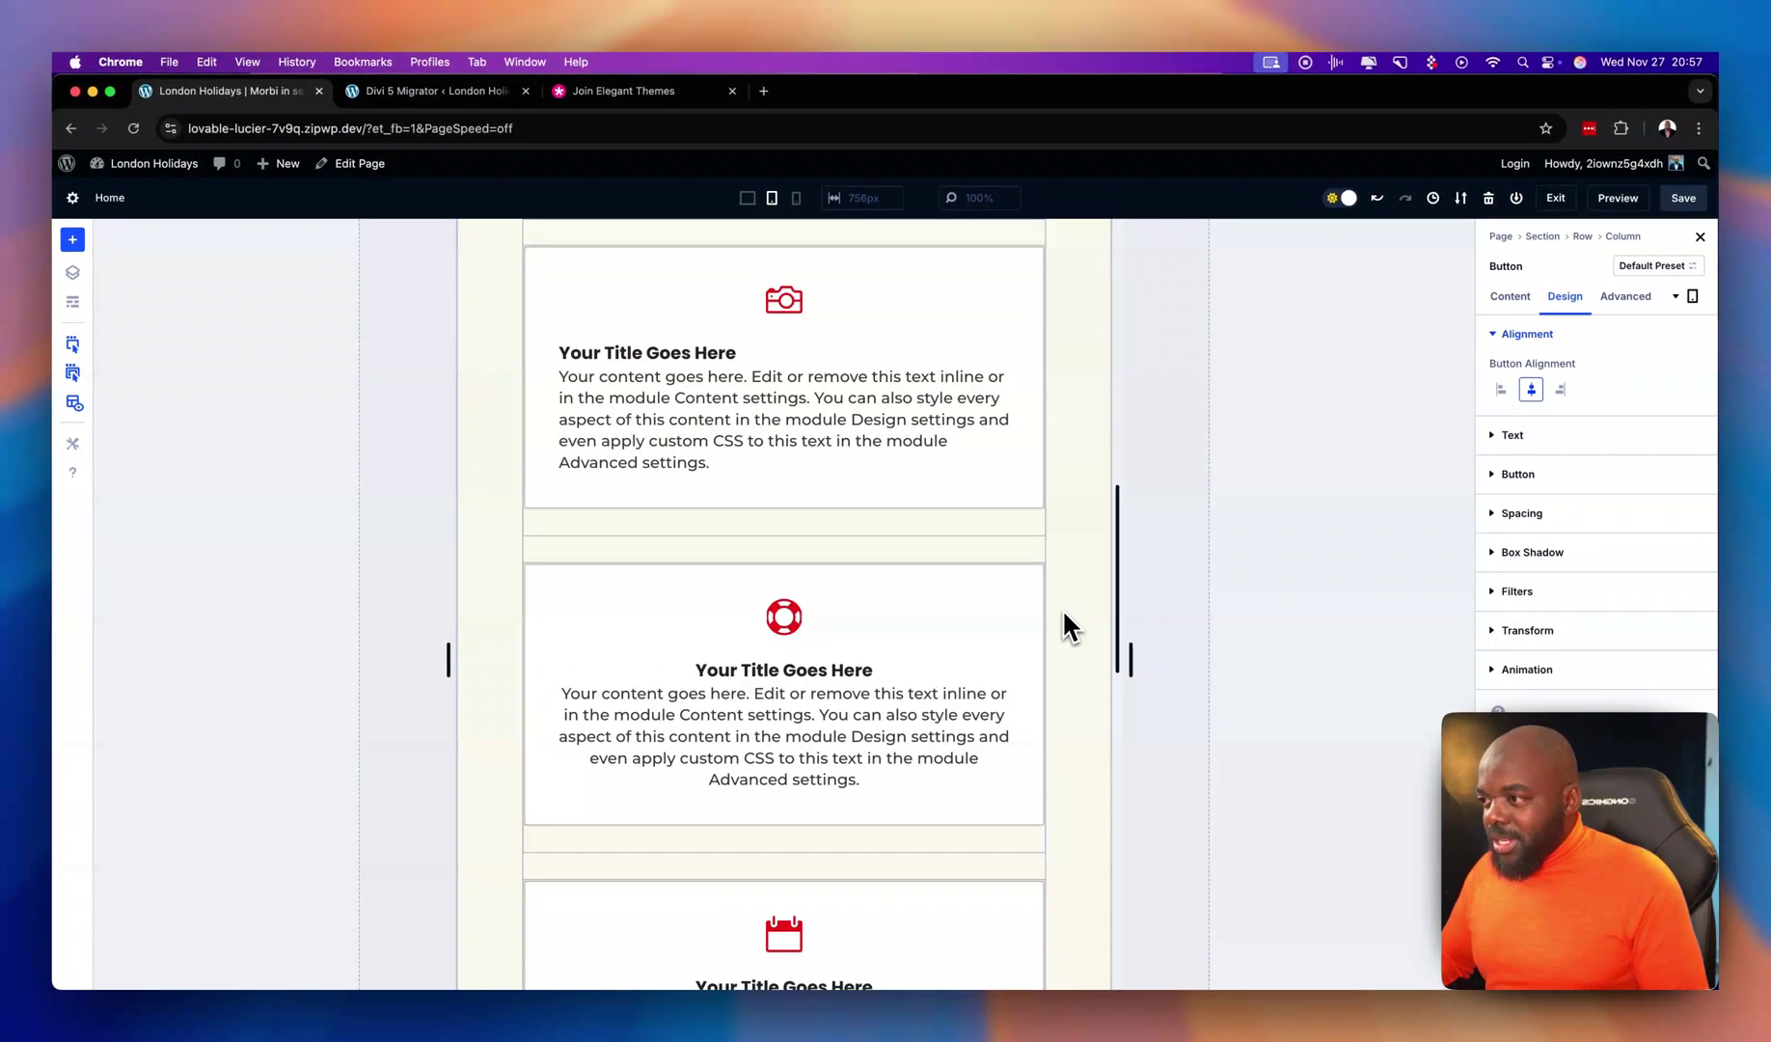
{"action": "scroll", "coordinate": [1062, 608], "scroll_direction": "up", "scroll_amount": 5}
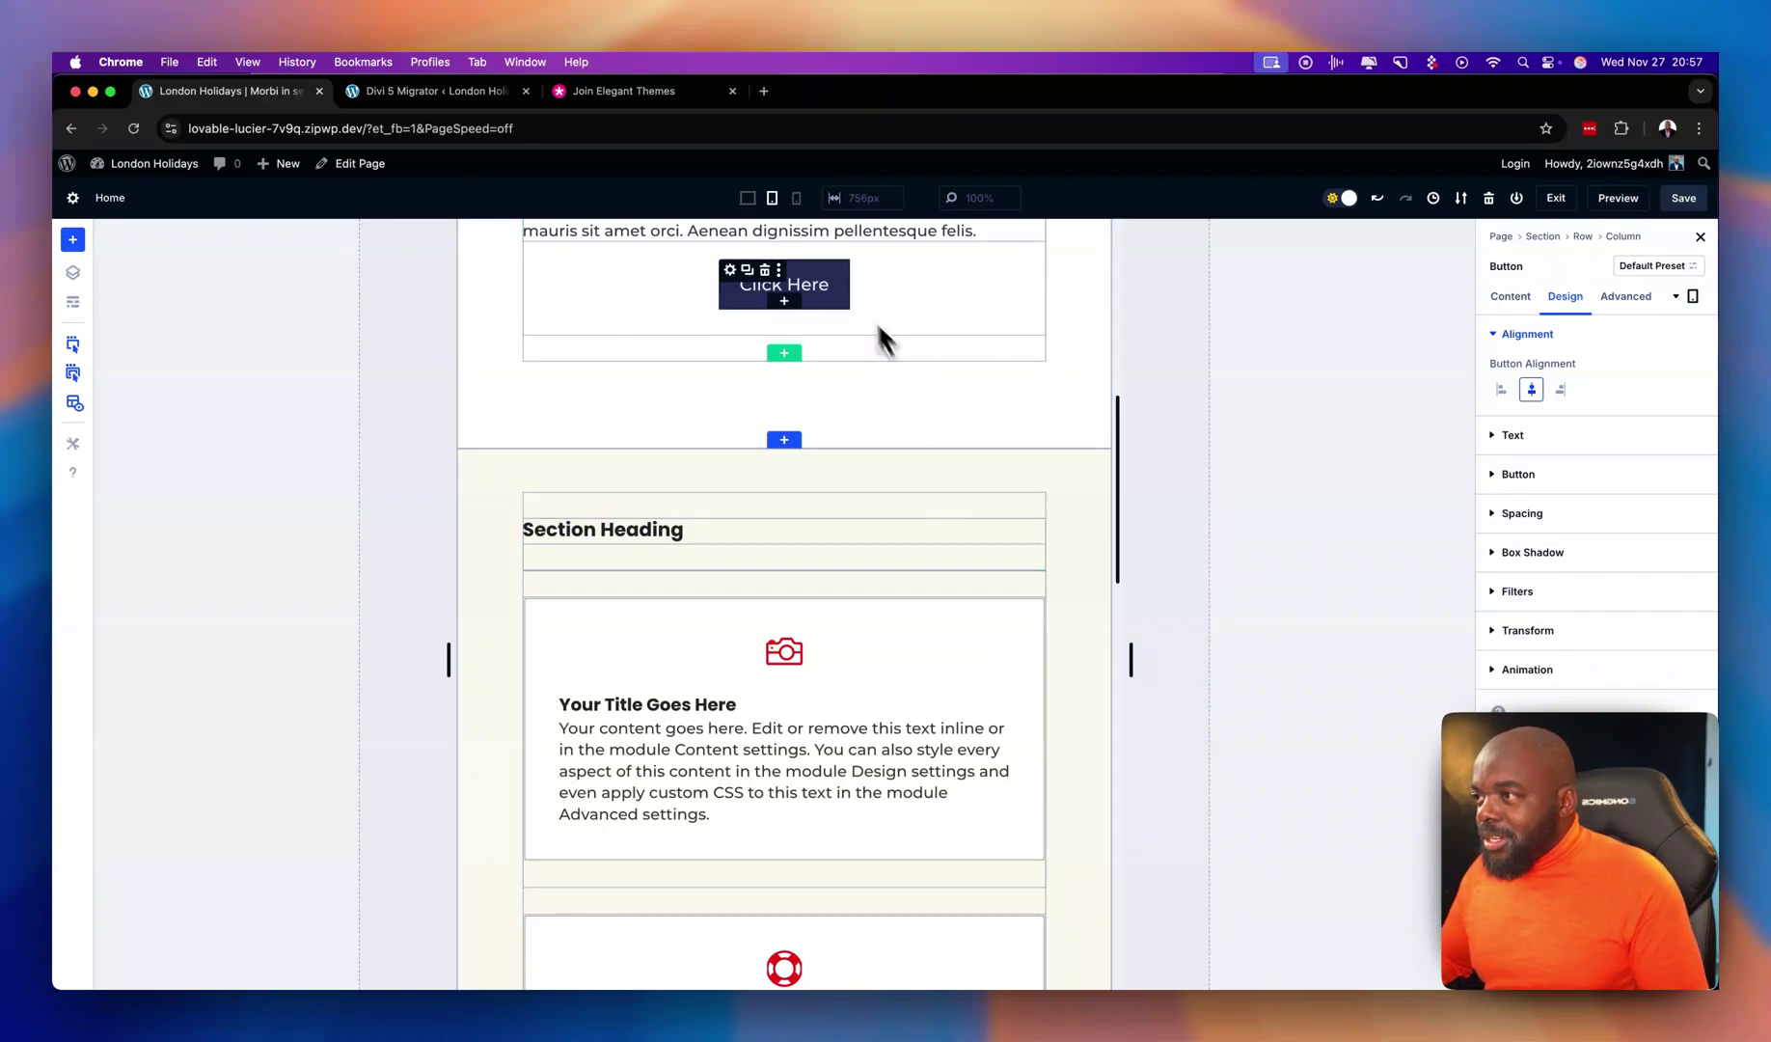
In phone view, set the camera blurb's text alignment to Center
{"action": "left_click", "coordinate": [798, 200]}
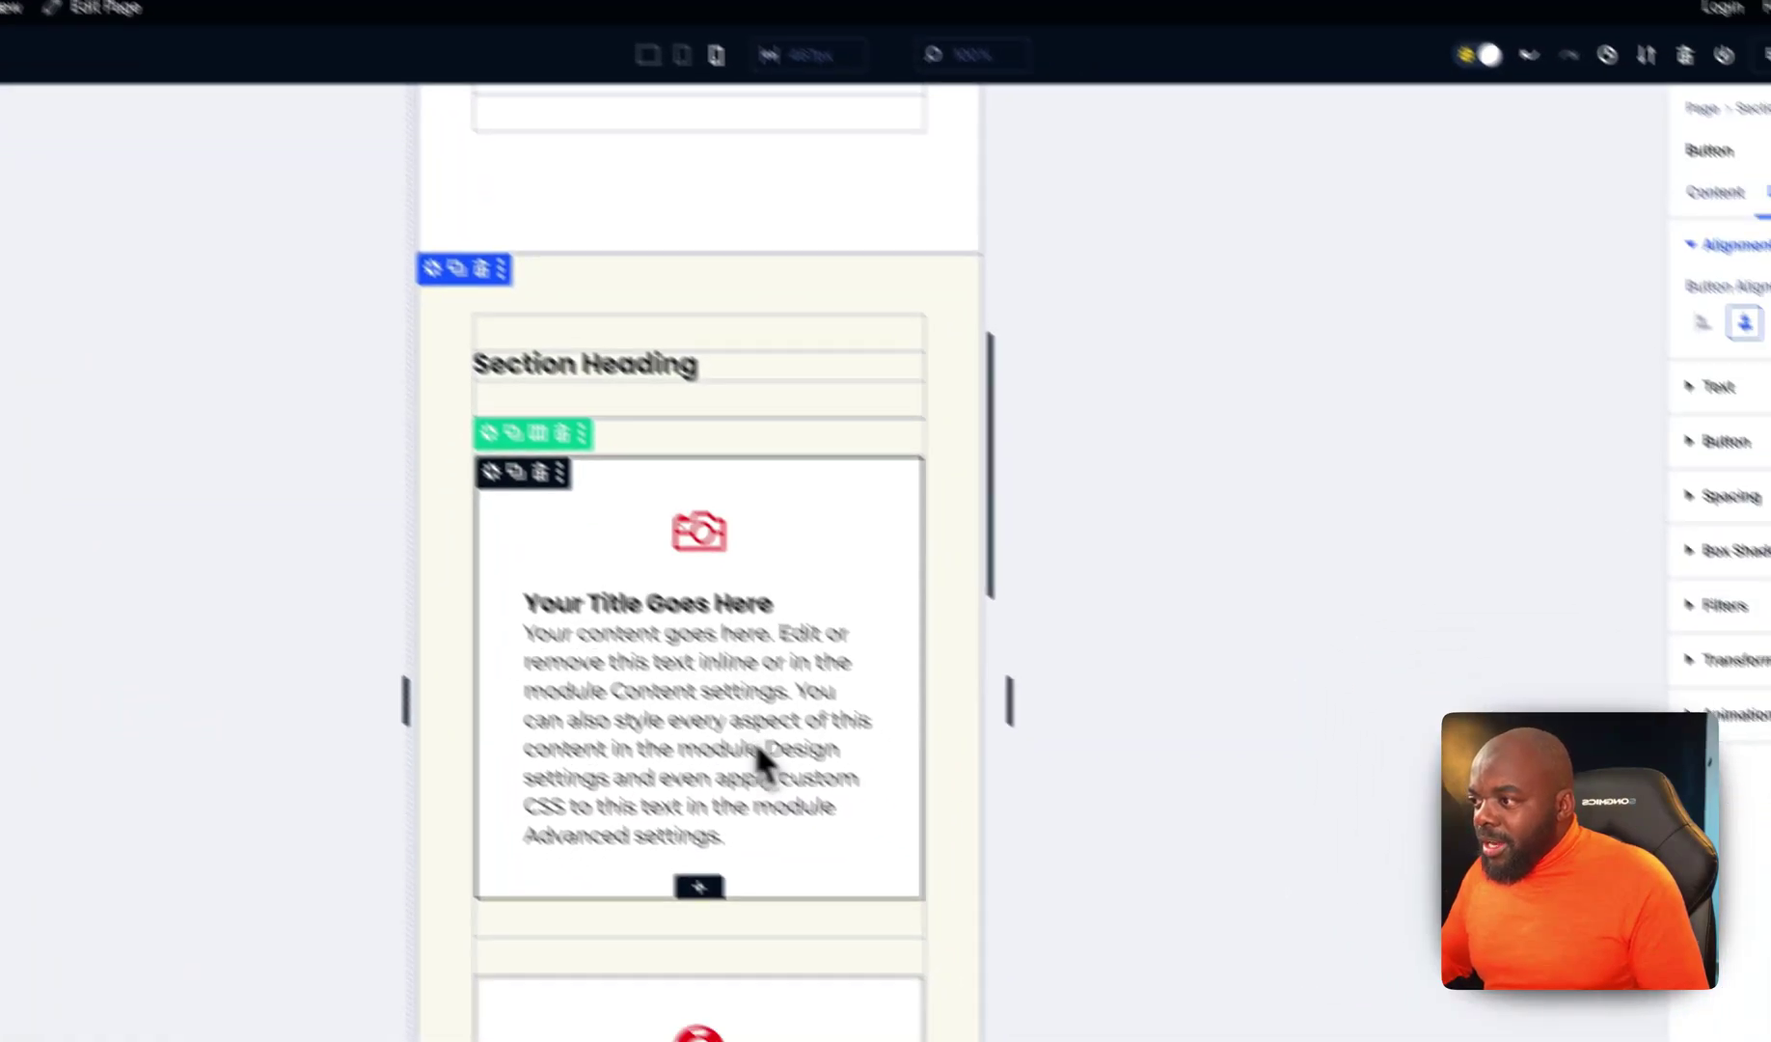
{"action": "left_click", "coordinate": [760, 747]}
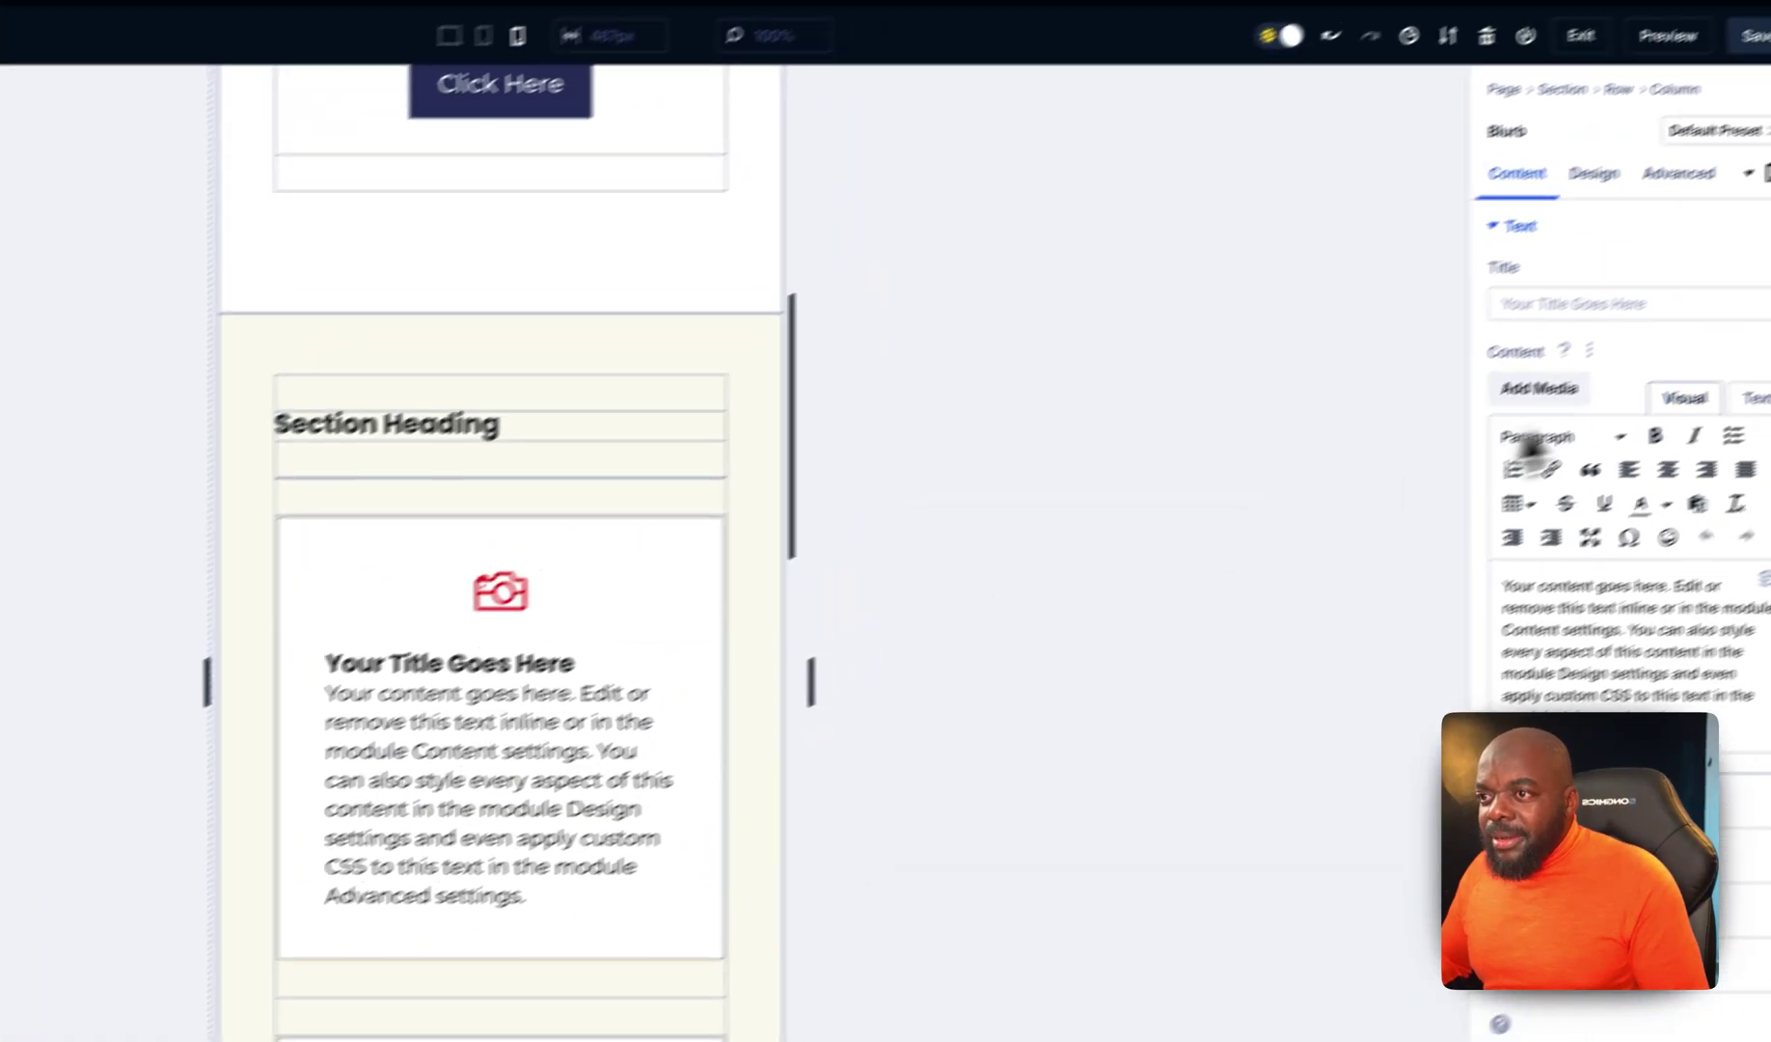
{"action": "left_click", "coordinate": [1597, 178]}
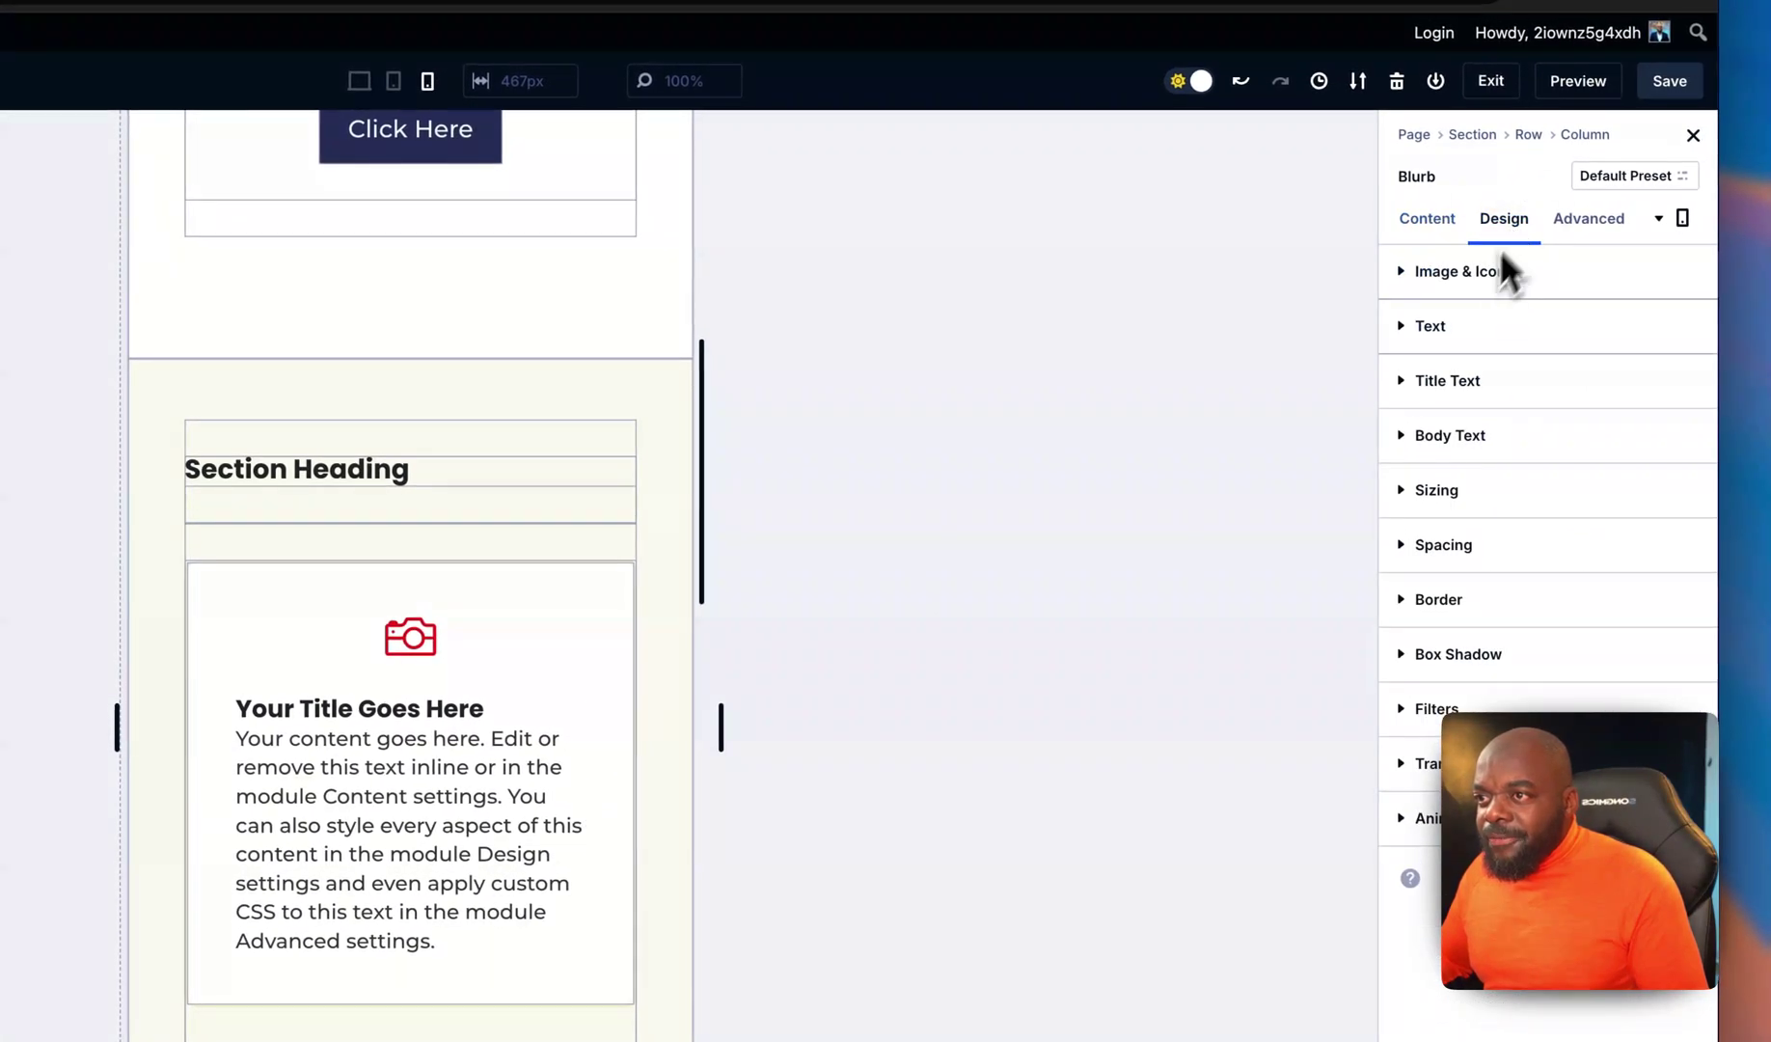
{"action": "left_click", "coordinate": [1434, 325]}
{"action": "left_click", "coordinate": [1458, 405]}
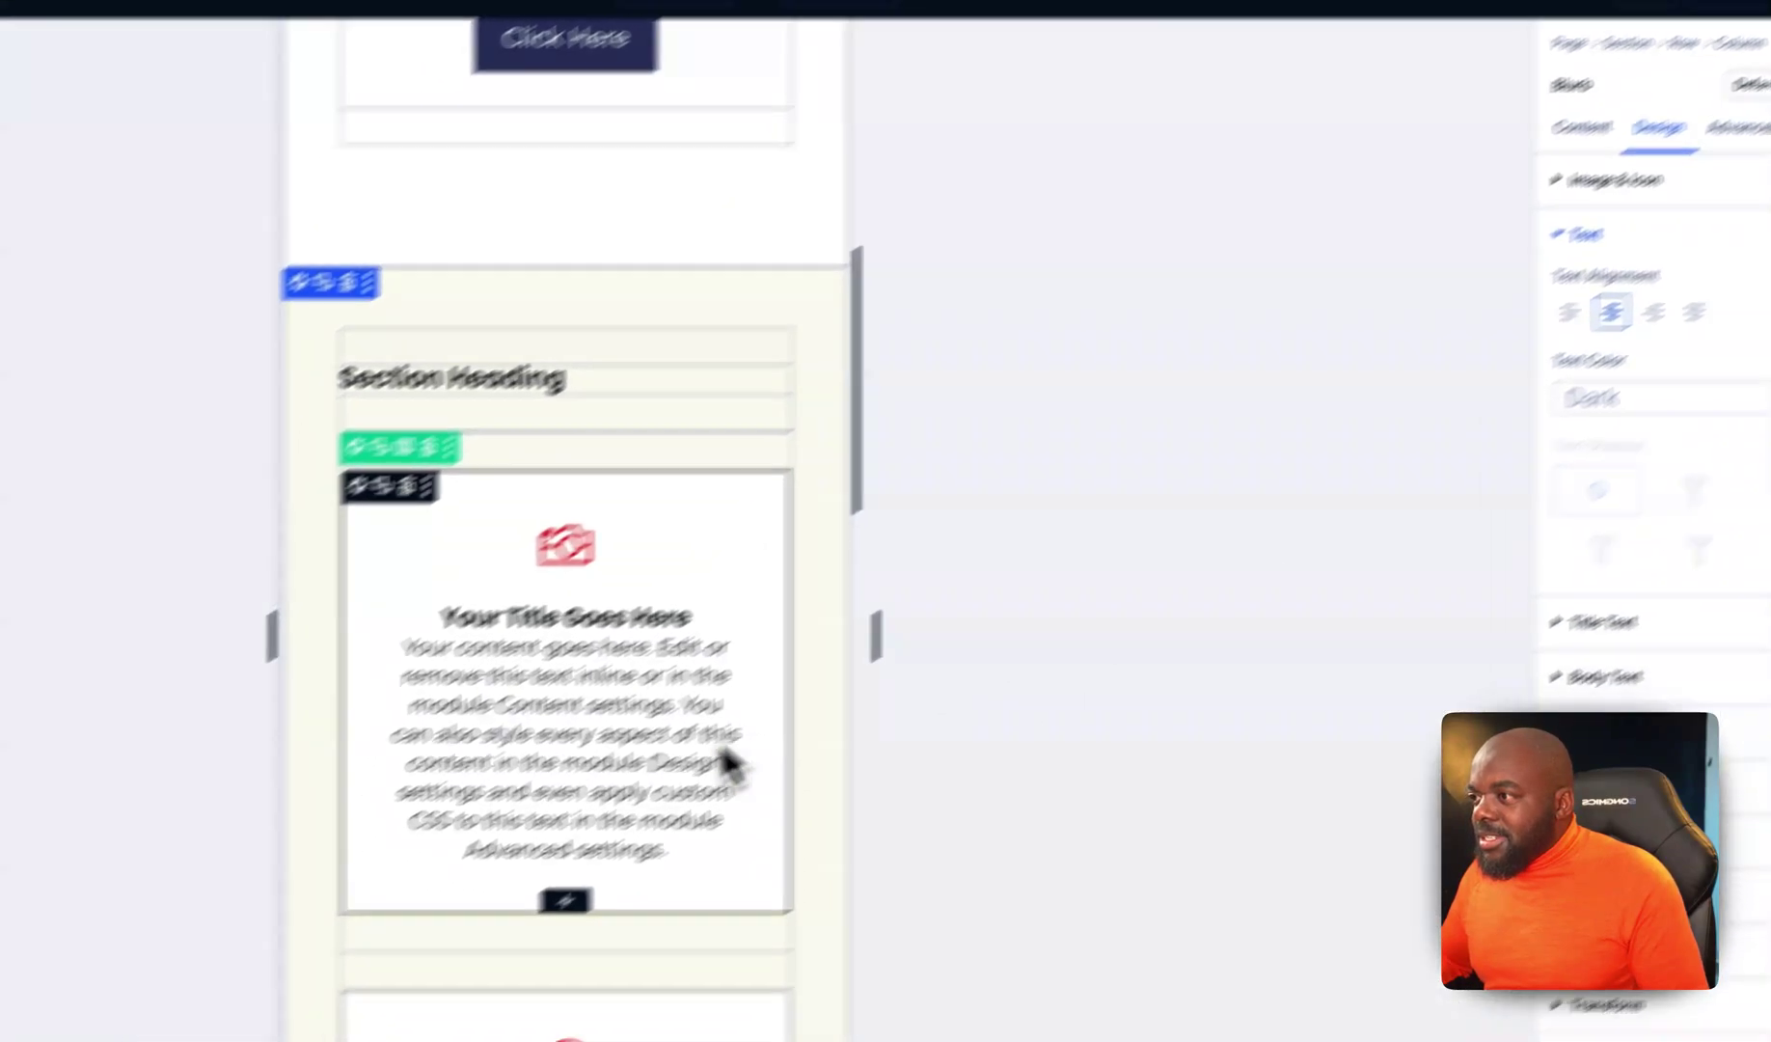
Open the latte-art coffee image's settings, return to desktop view and save the page
{"action": "scroll", "coordinate": [540, 829], "scroll_direction": "down", "scroll_amount": 10}
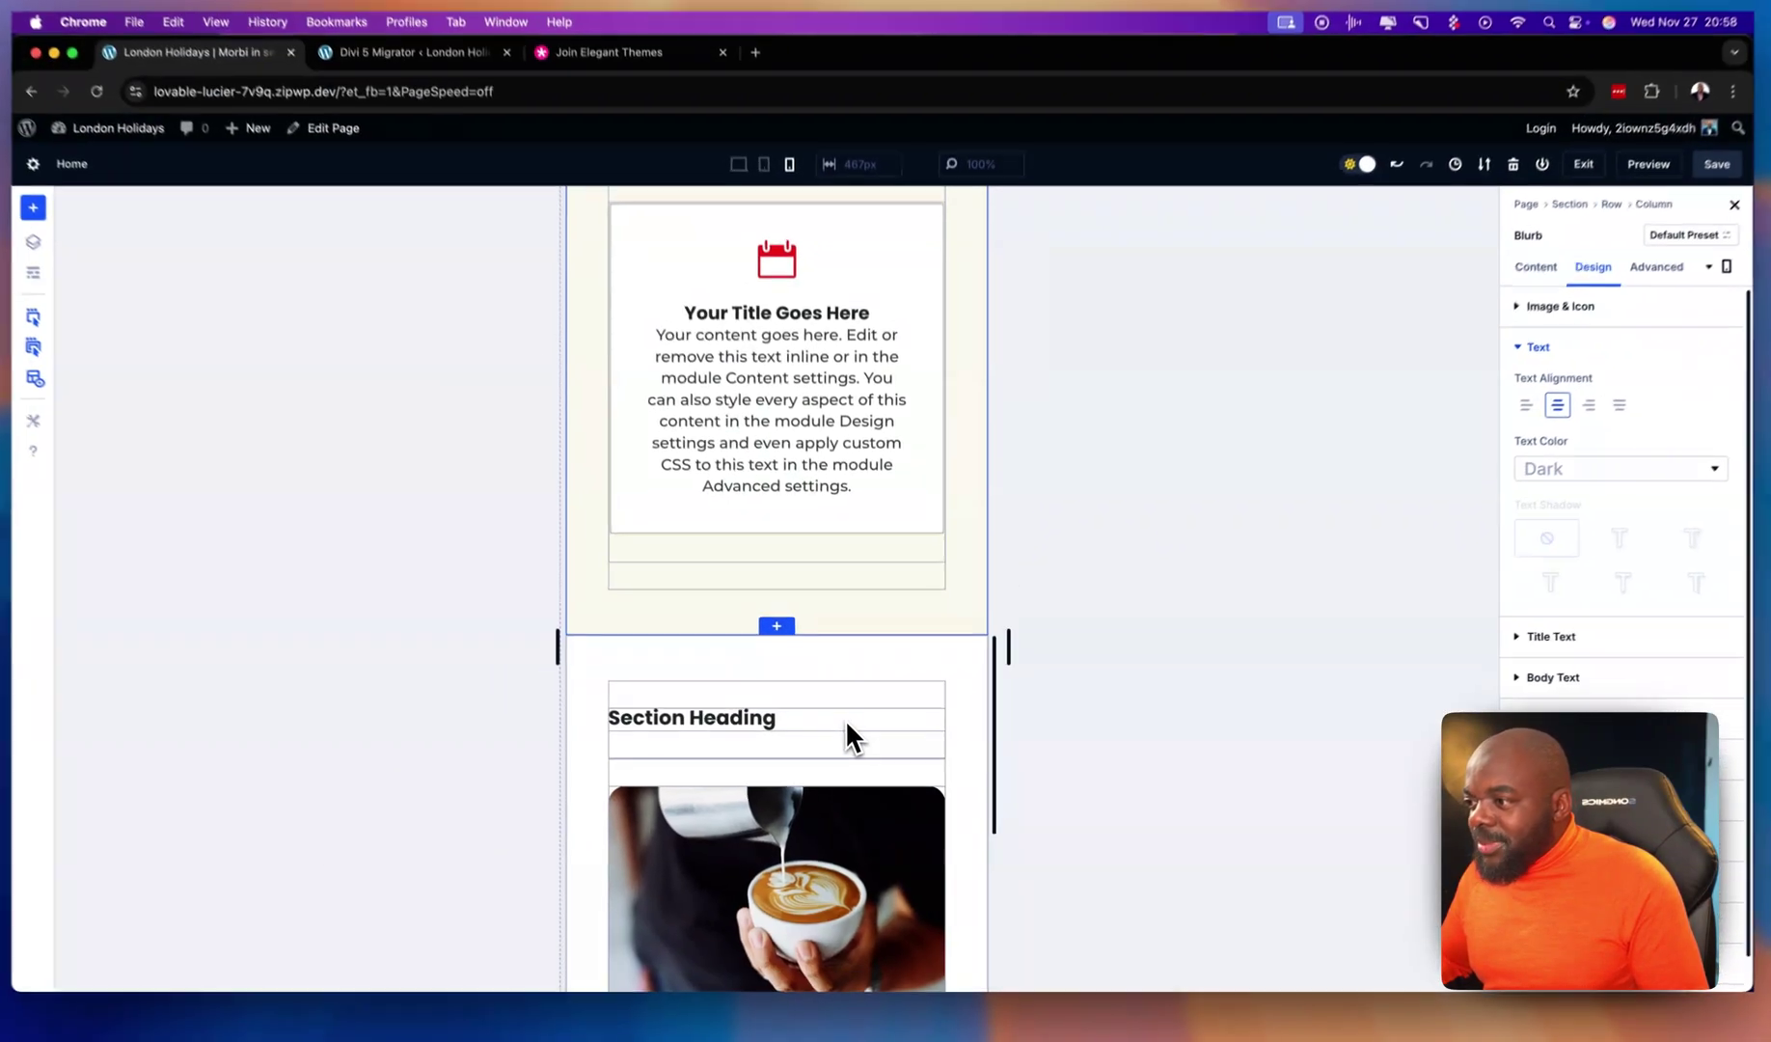
{"action": "scroll", "coordinate": [829, 694], "scroll_direction": "down", "scroll_amount": 3}
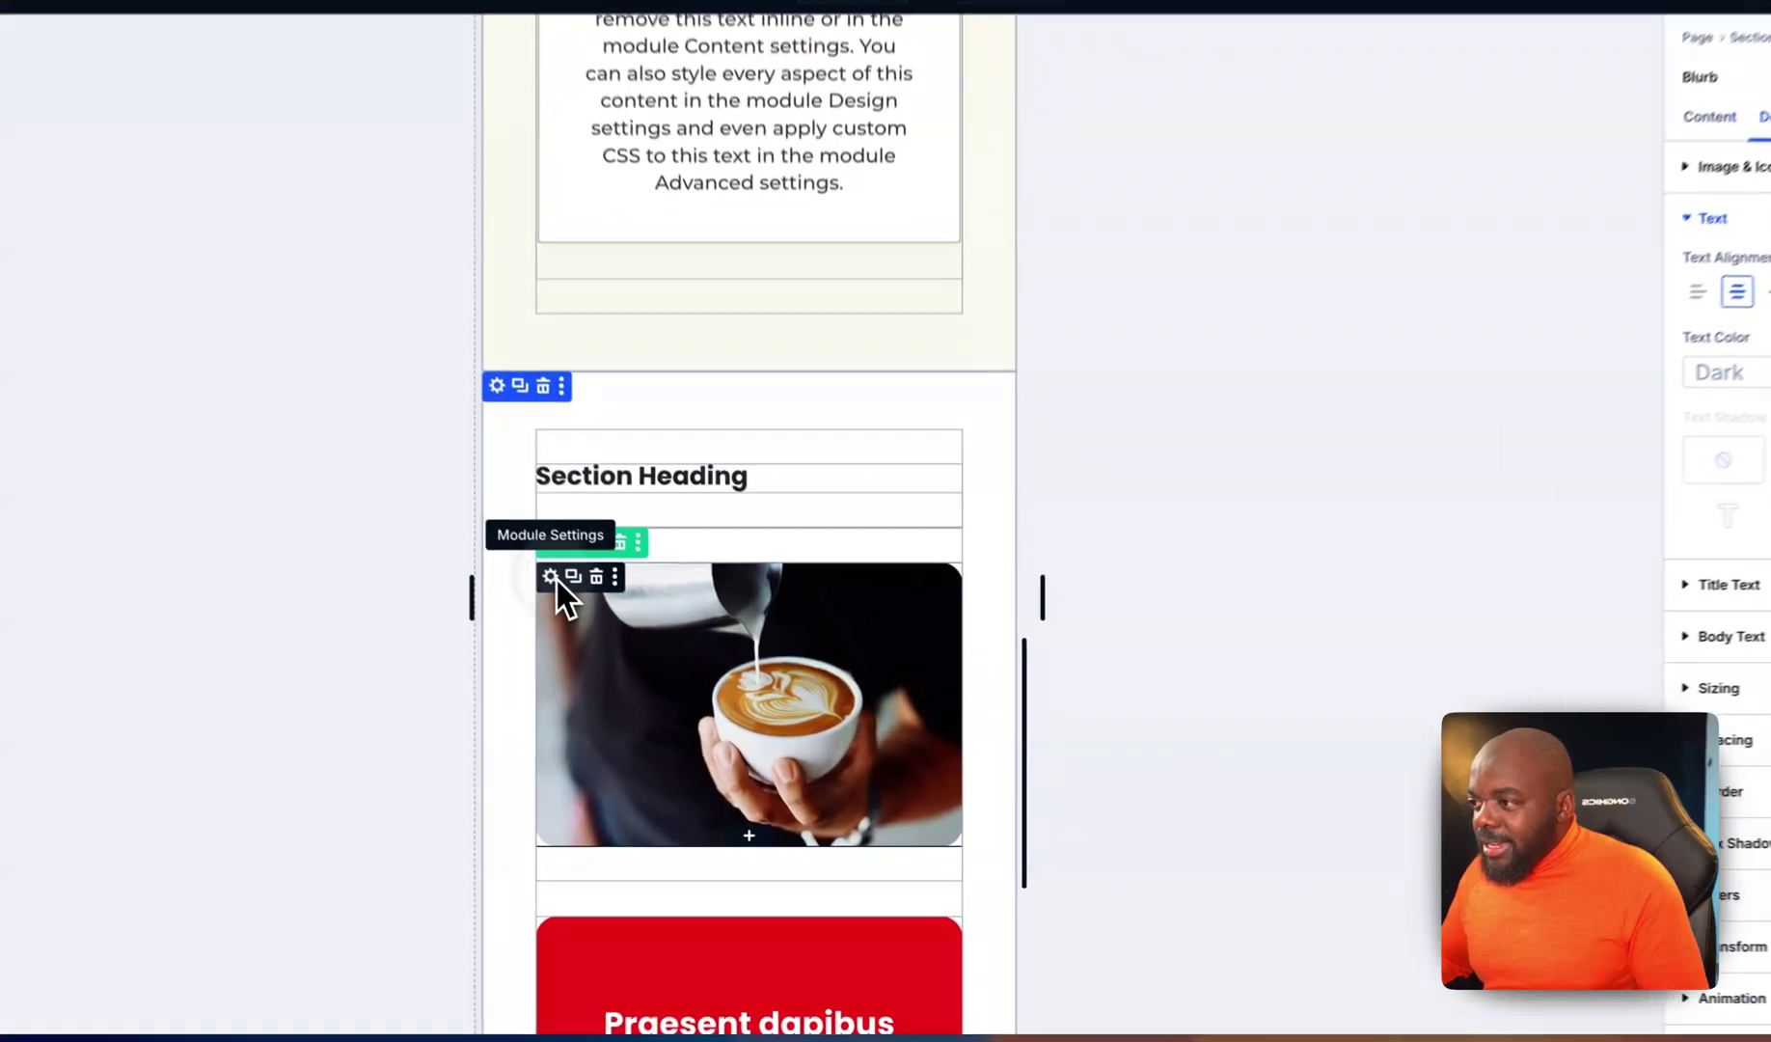
{"action": "left_click", "coordinate": [633, 643]}
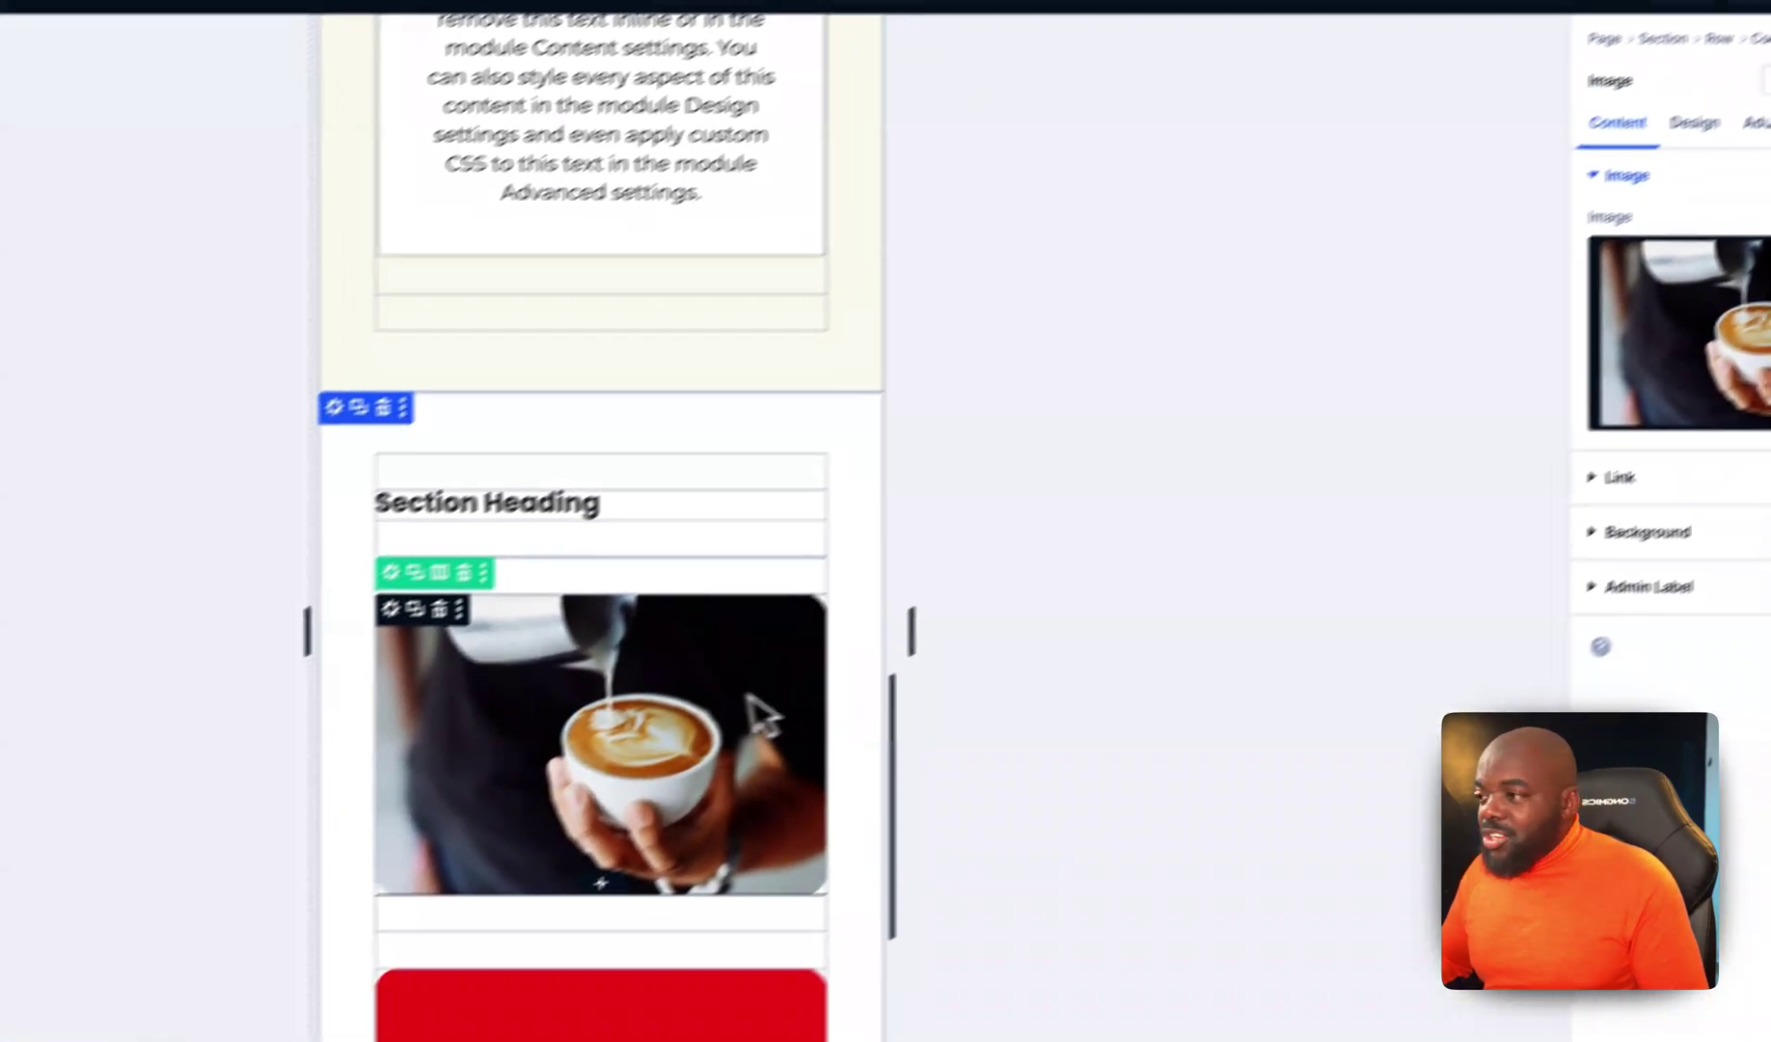
{"action": "scroll", "coordinate": [829, 697], "scroll_direction": "up", "scroll_amount": 10}
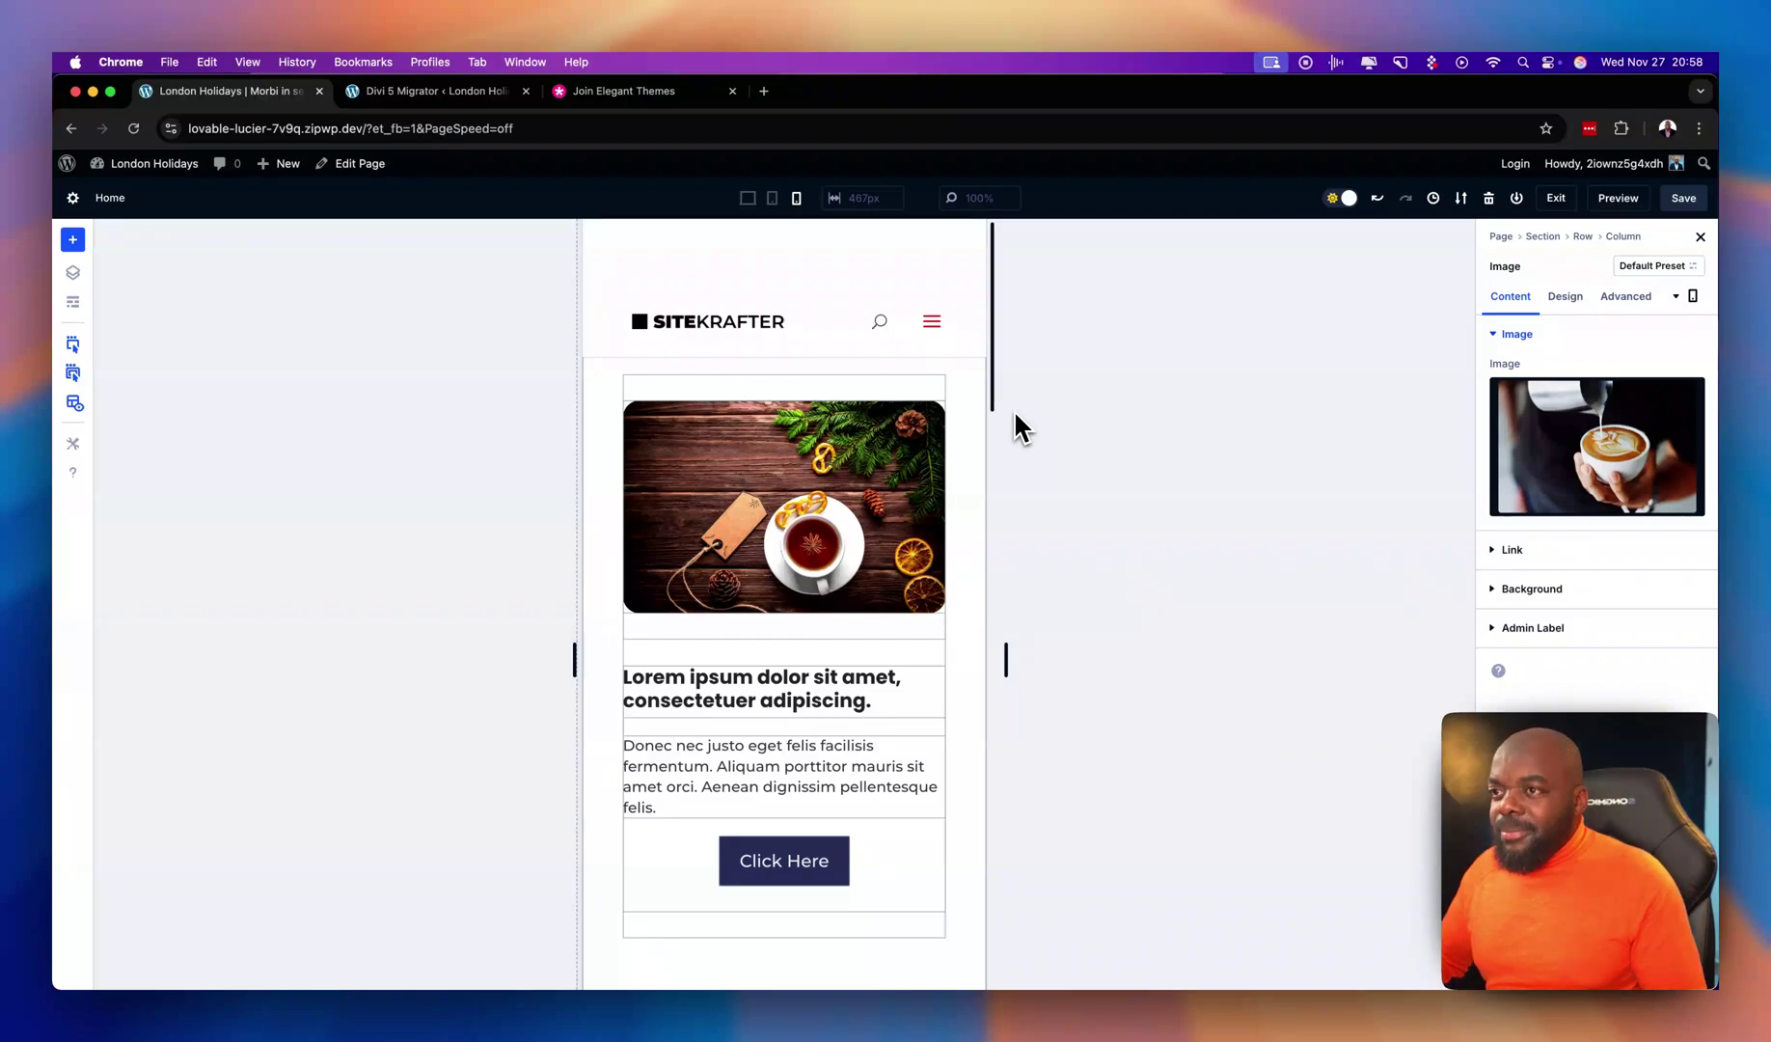
{"action": "left_click", "coordinate": [747, 198]}
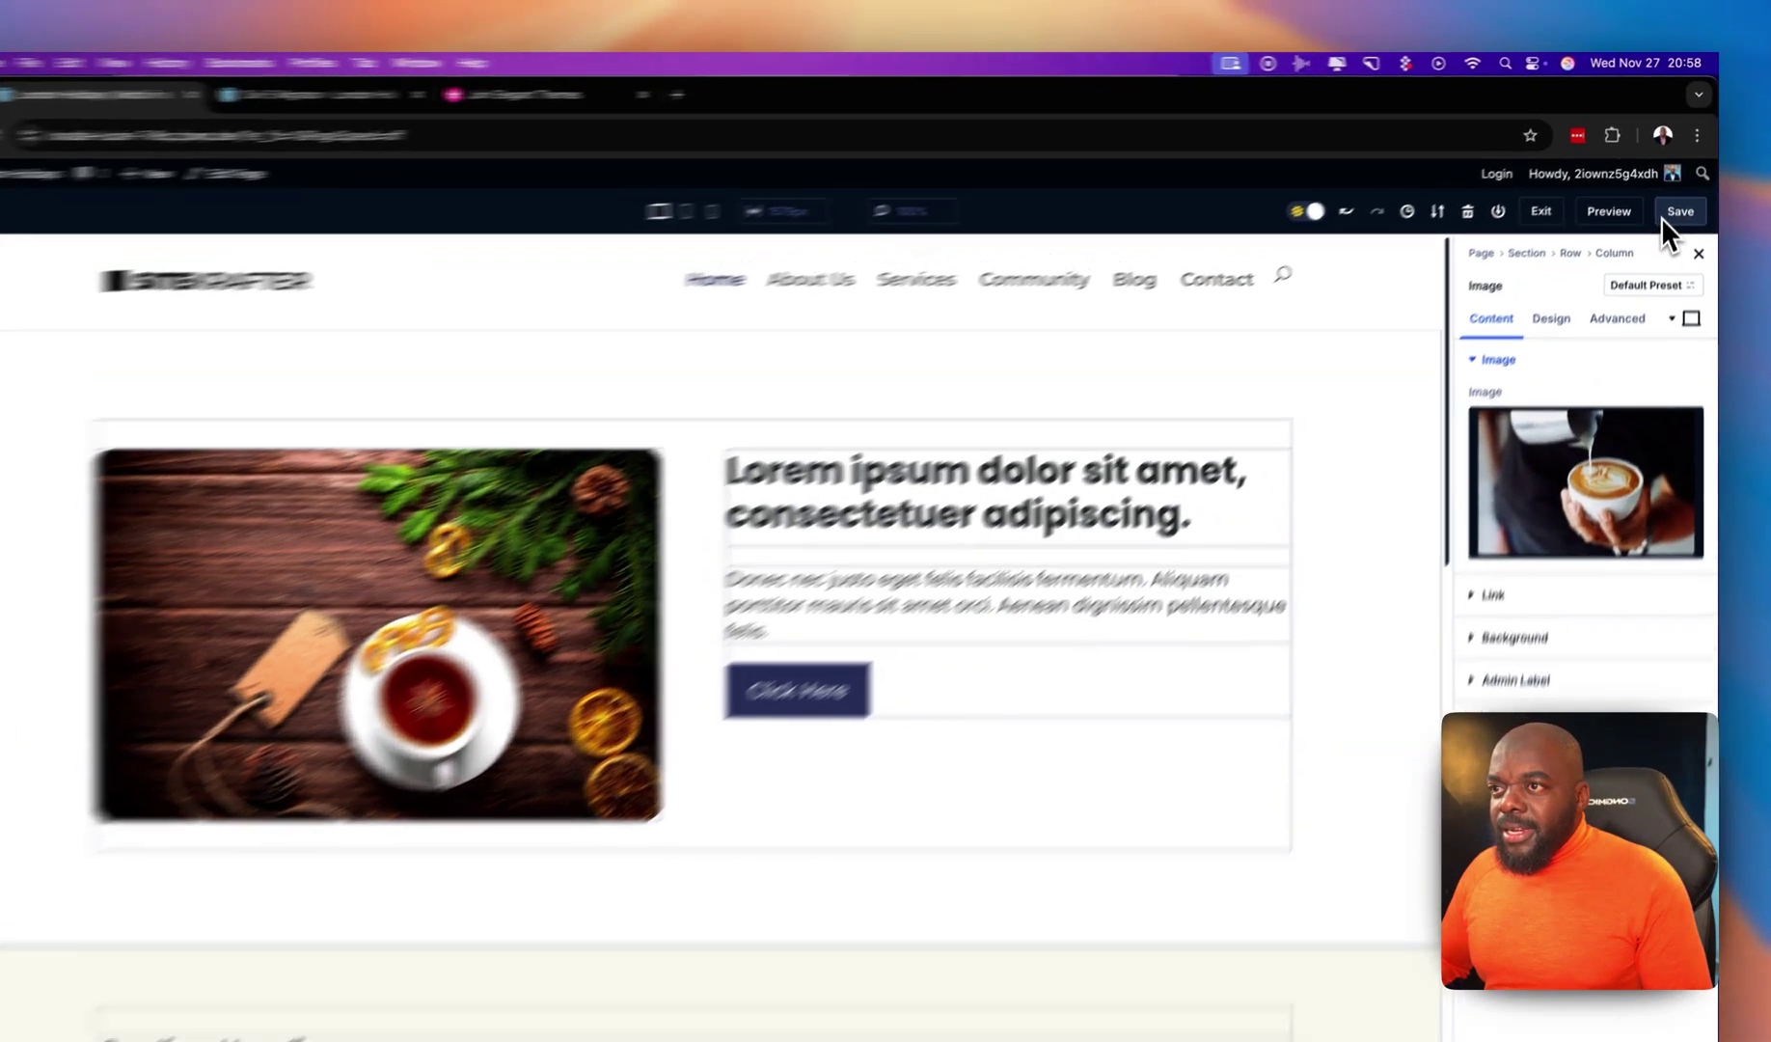
{"action": "left_click", "coordinate": [1682, 198]}
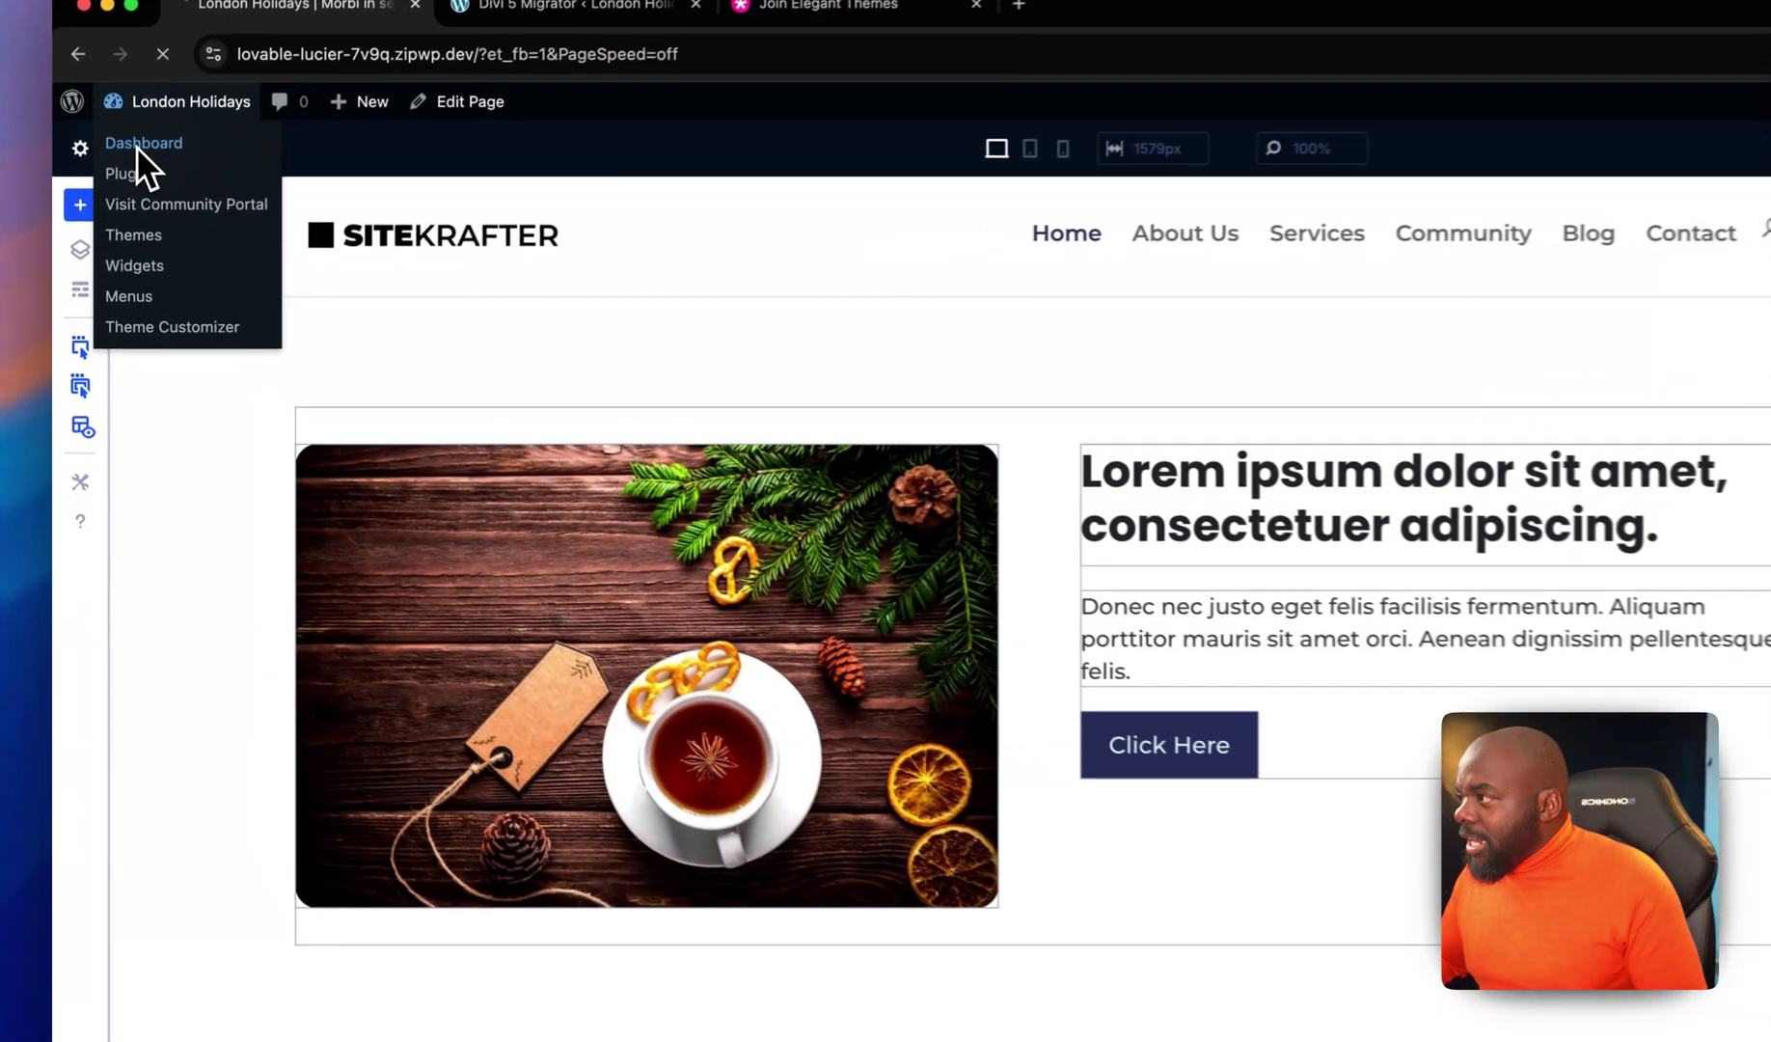
Leave the builder for the WordPress dashboard and open Divi's Theme Builder
{"action": "left_click", "coordinate": [118, 182]}
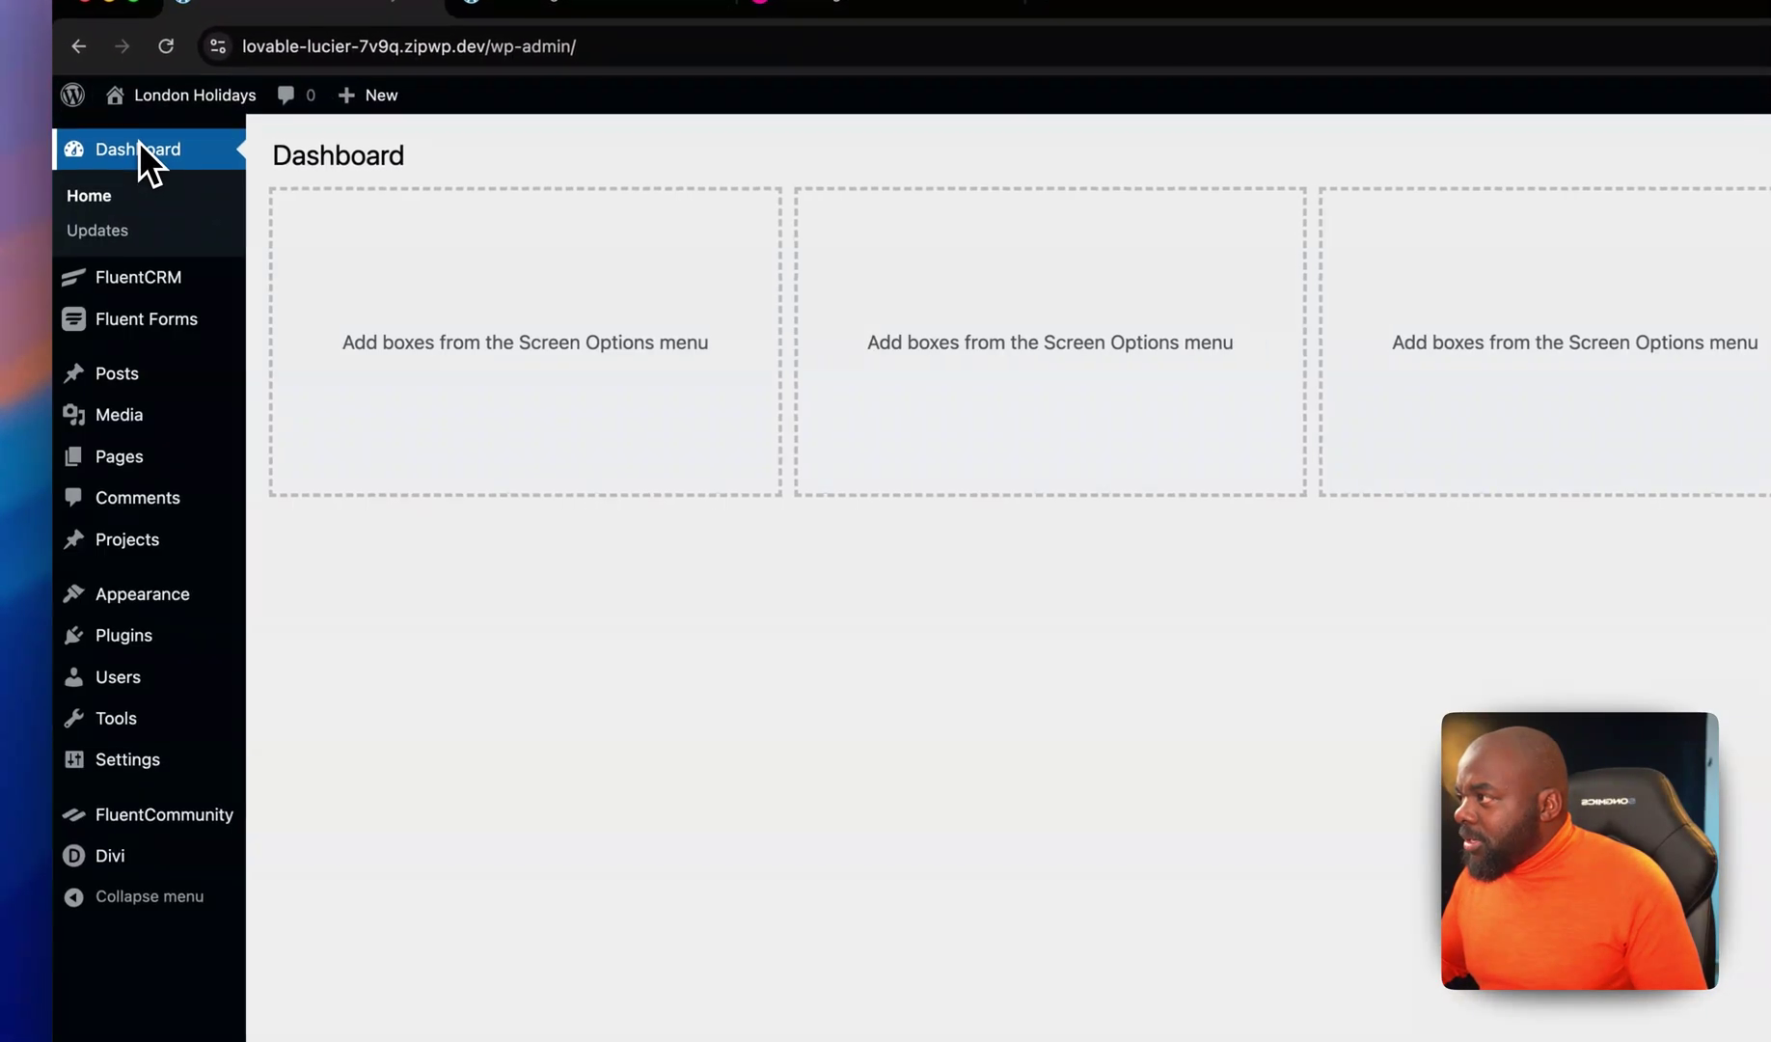
{"action": "mouse_move", "coordinate": [97, 854]}
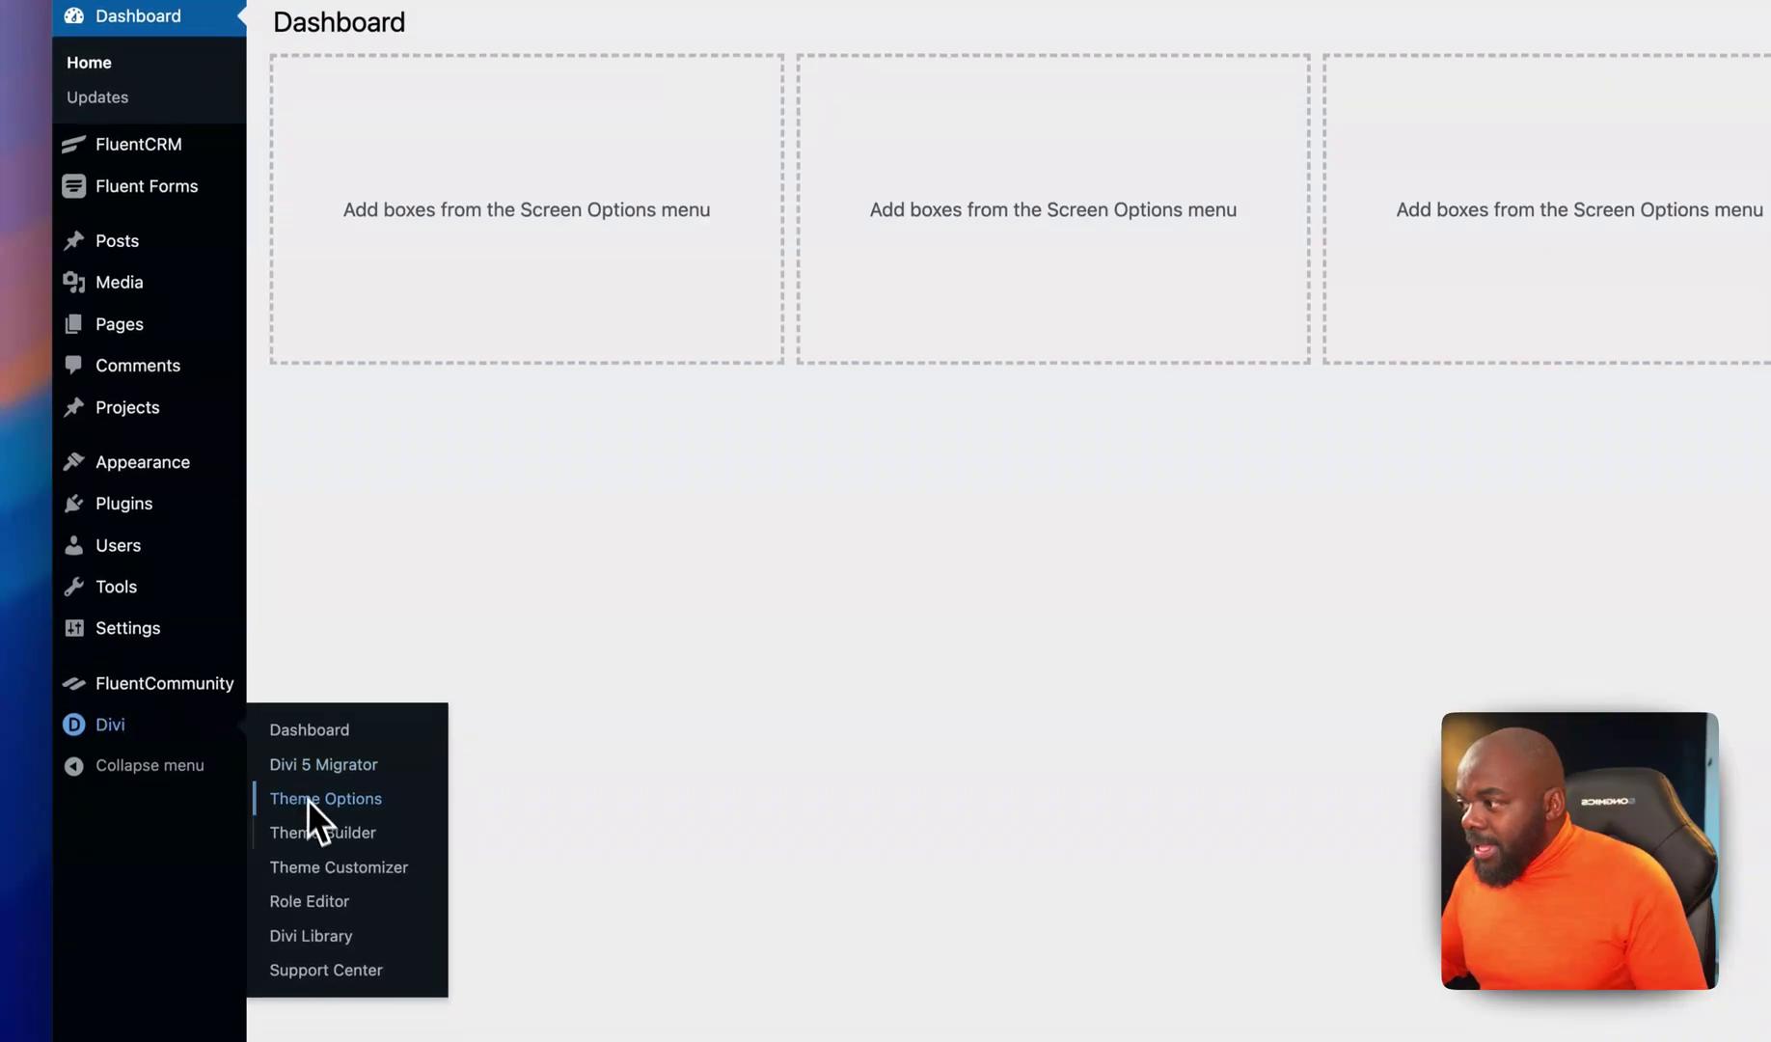
{"action": "left_click", "coordinate": [316, 835]}
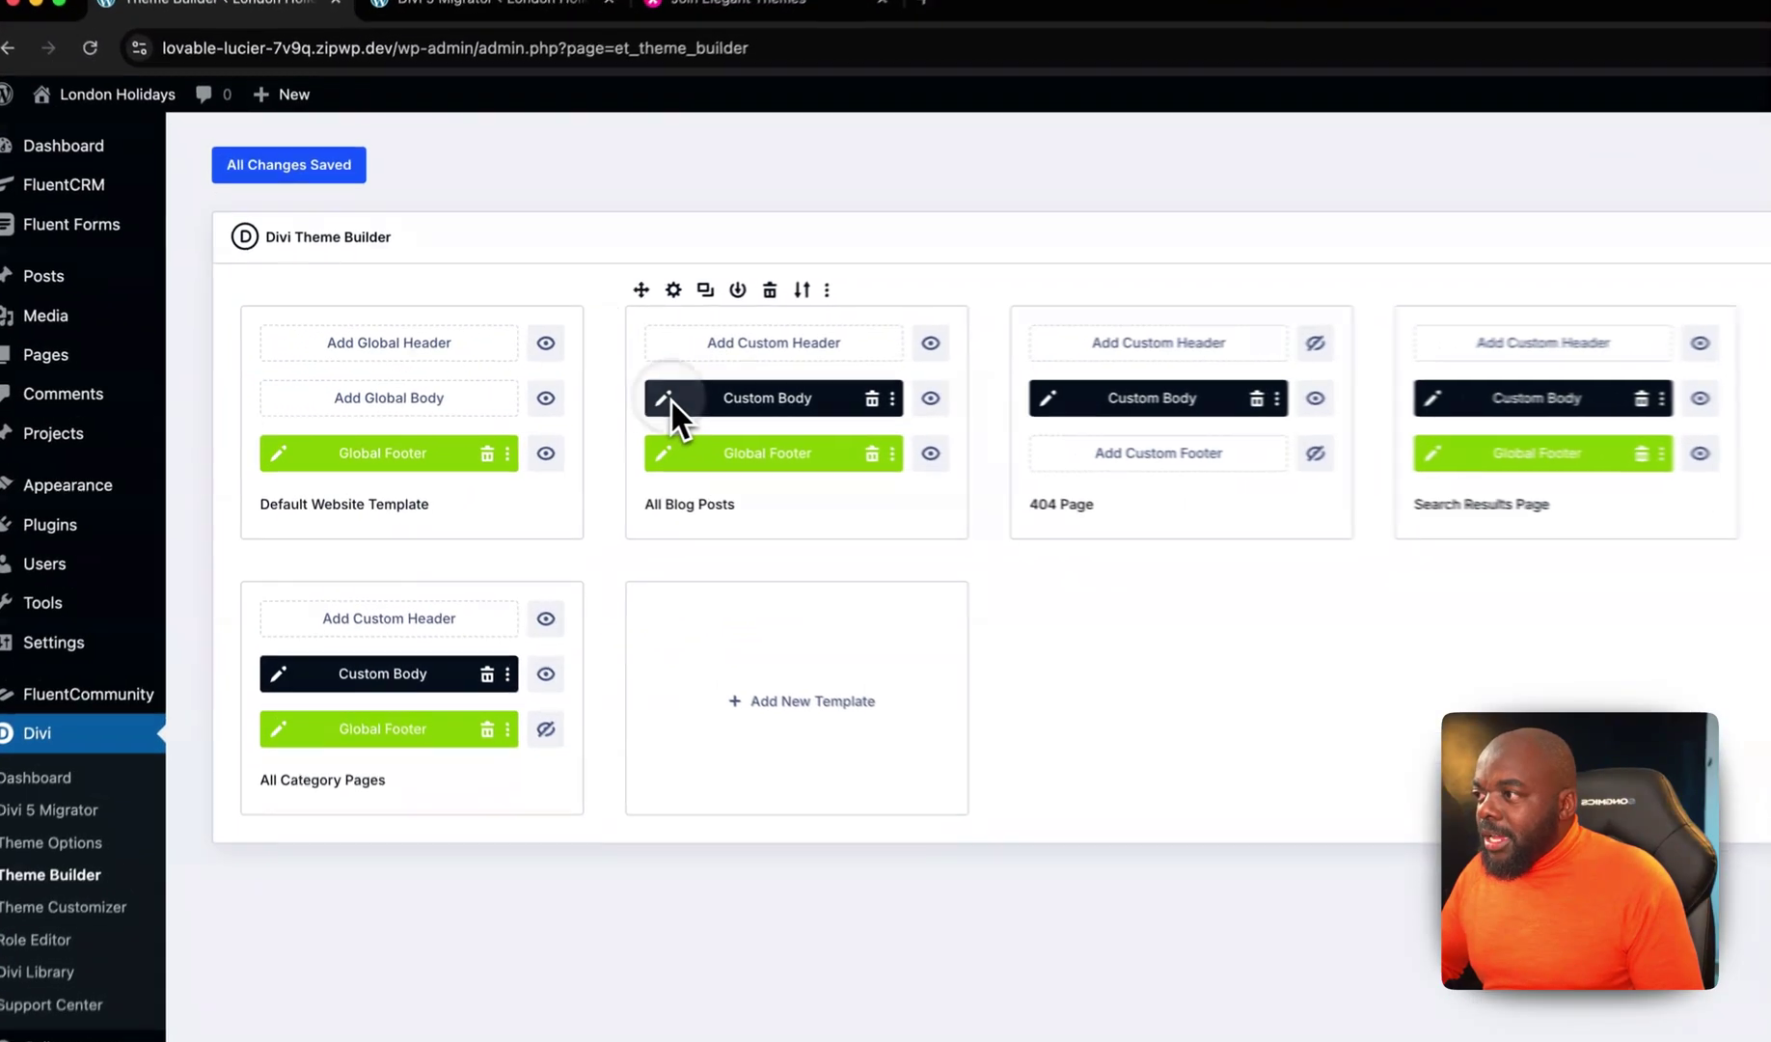
Look through the All Blog Posts template's custom body, then return to the template list
{"action": "left_click", "coordinate": [566, 392]}
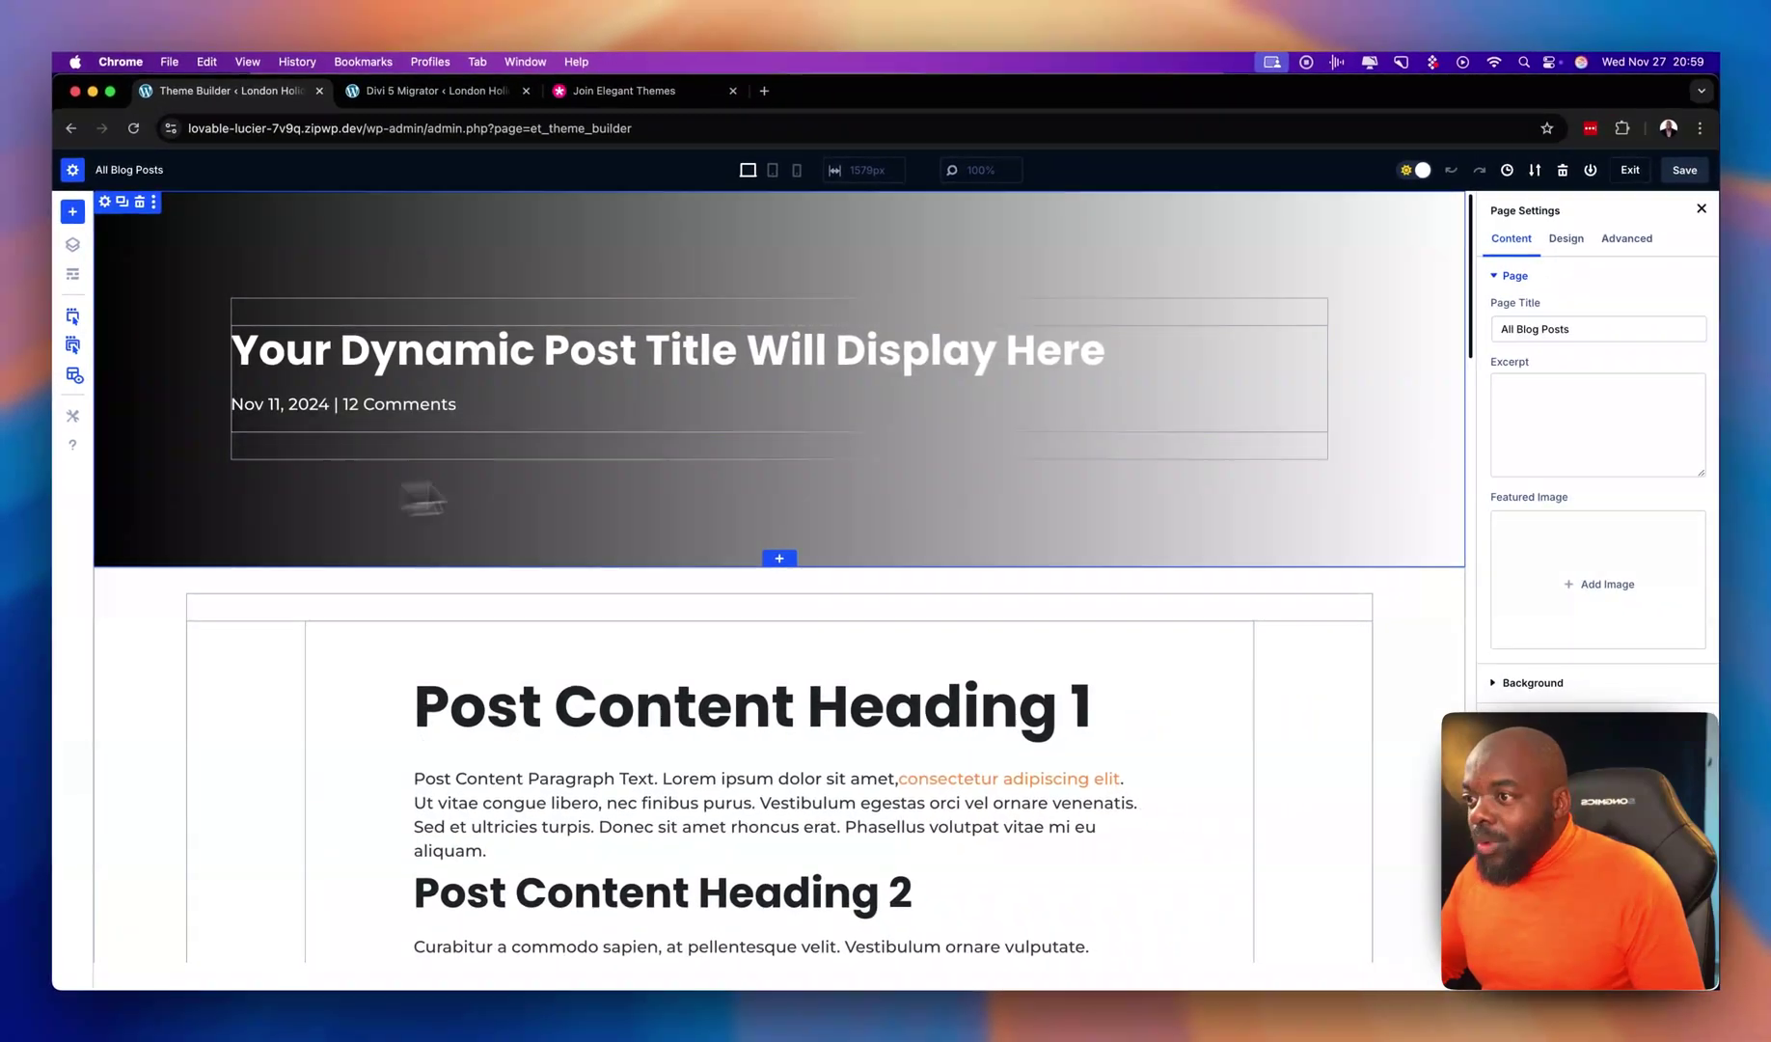
{"action": "scroll", "coordinate": [1060, 574], "scroll_direction": "down", "scroll_amount": 5}
{"action": "scroll", "coordinate": [1019, 550], "scroll_direction": "down", "scroll_amount": 15}
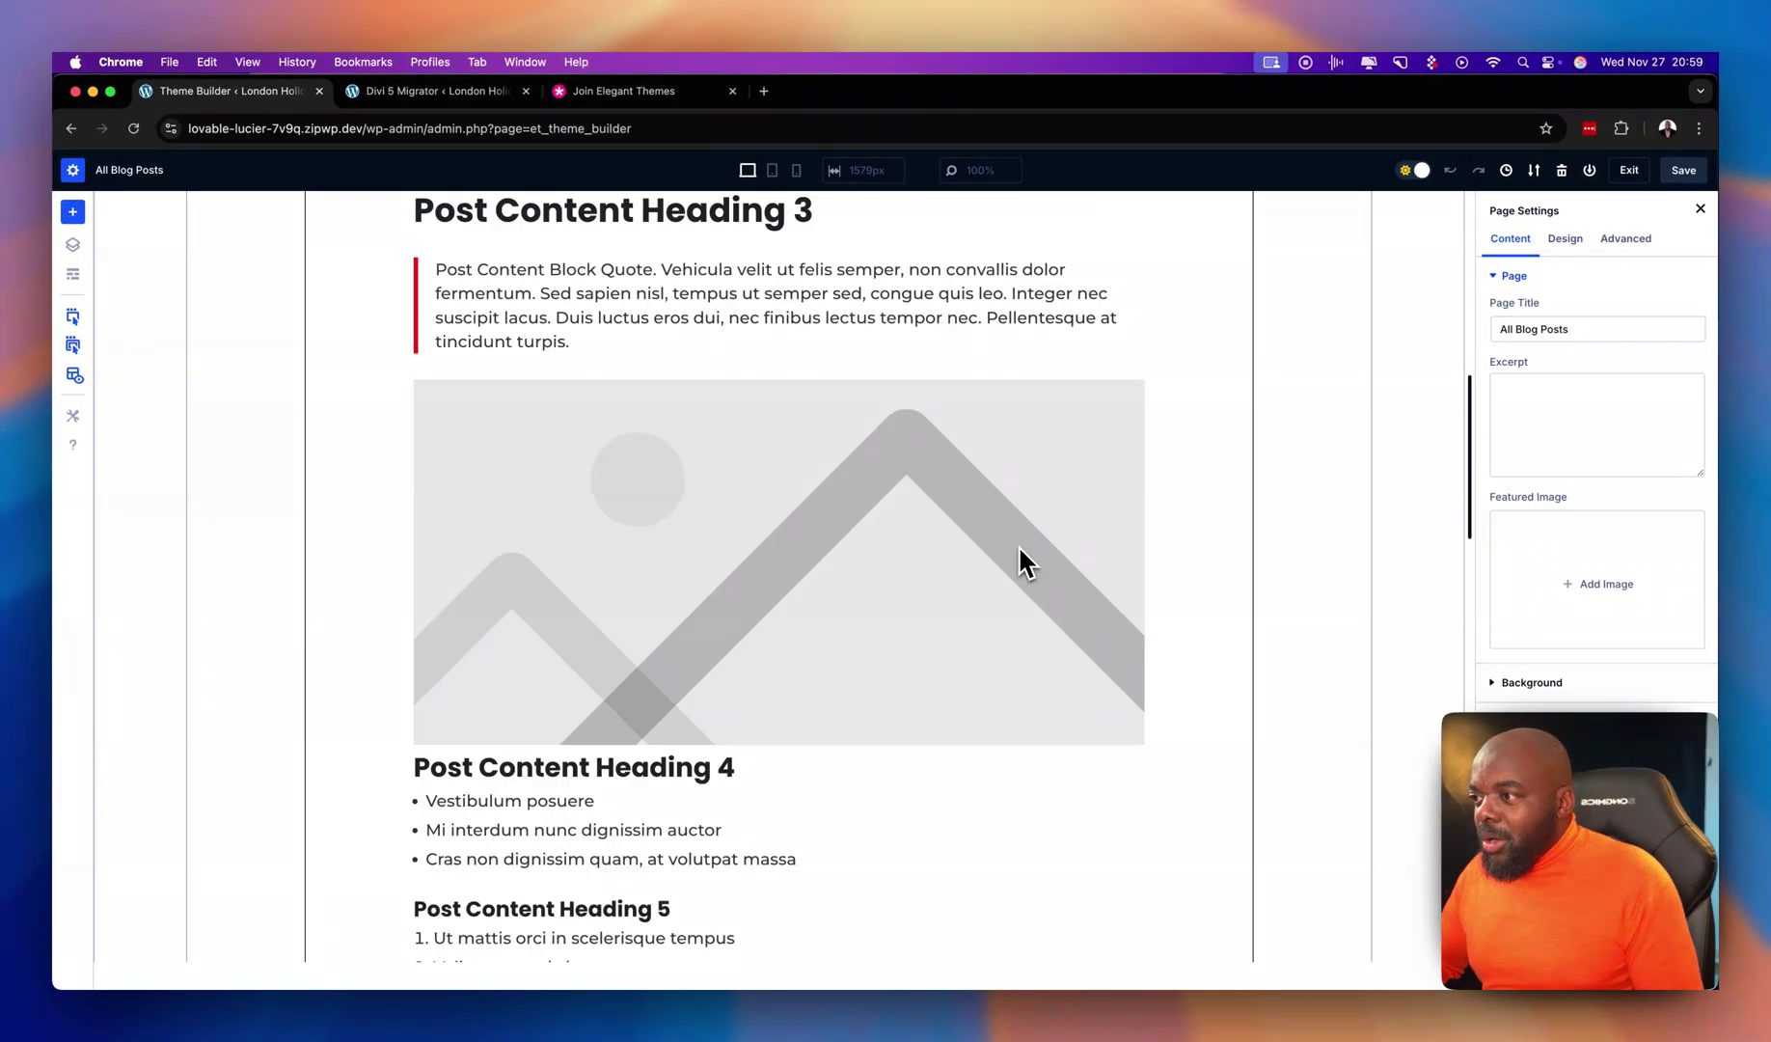
{"action": "scroll", "coordinate": [1019, 544], "scroll_direction": "down", "scroll_amount": 5}
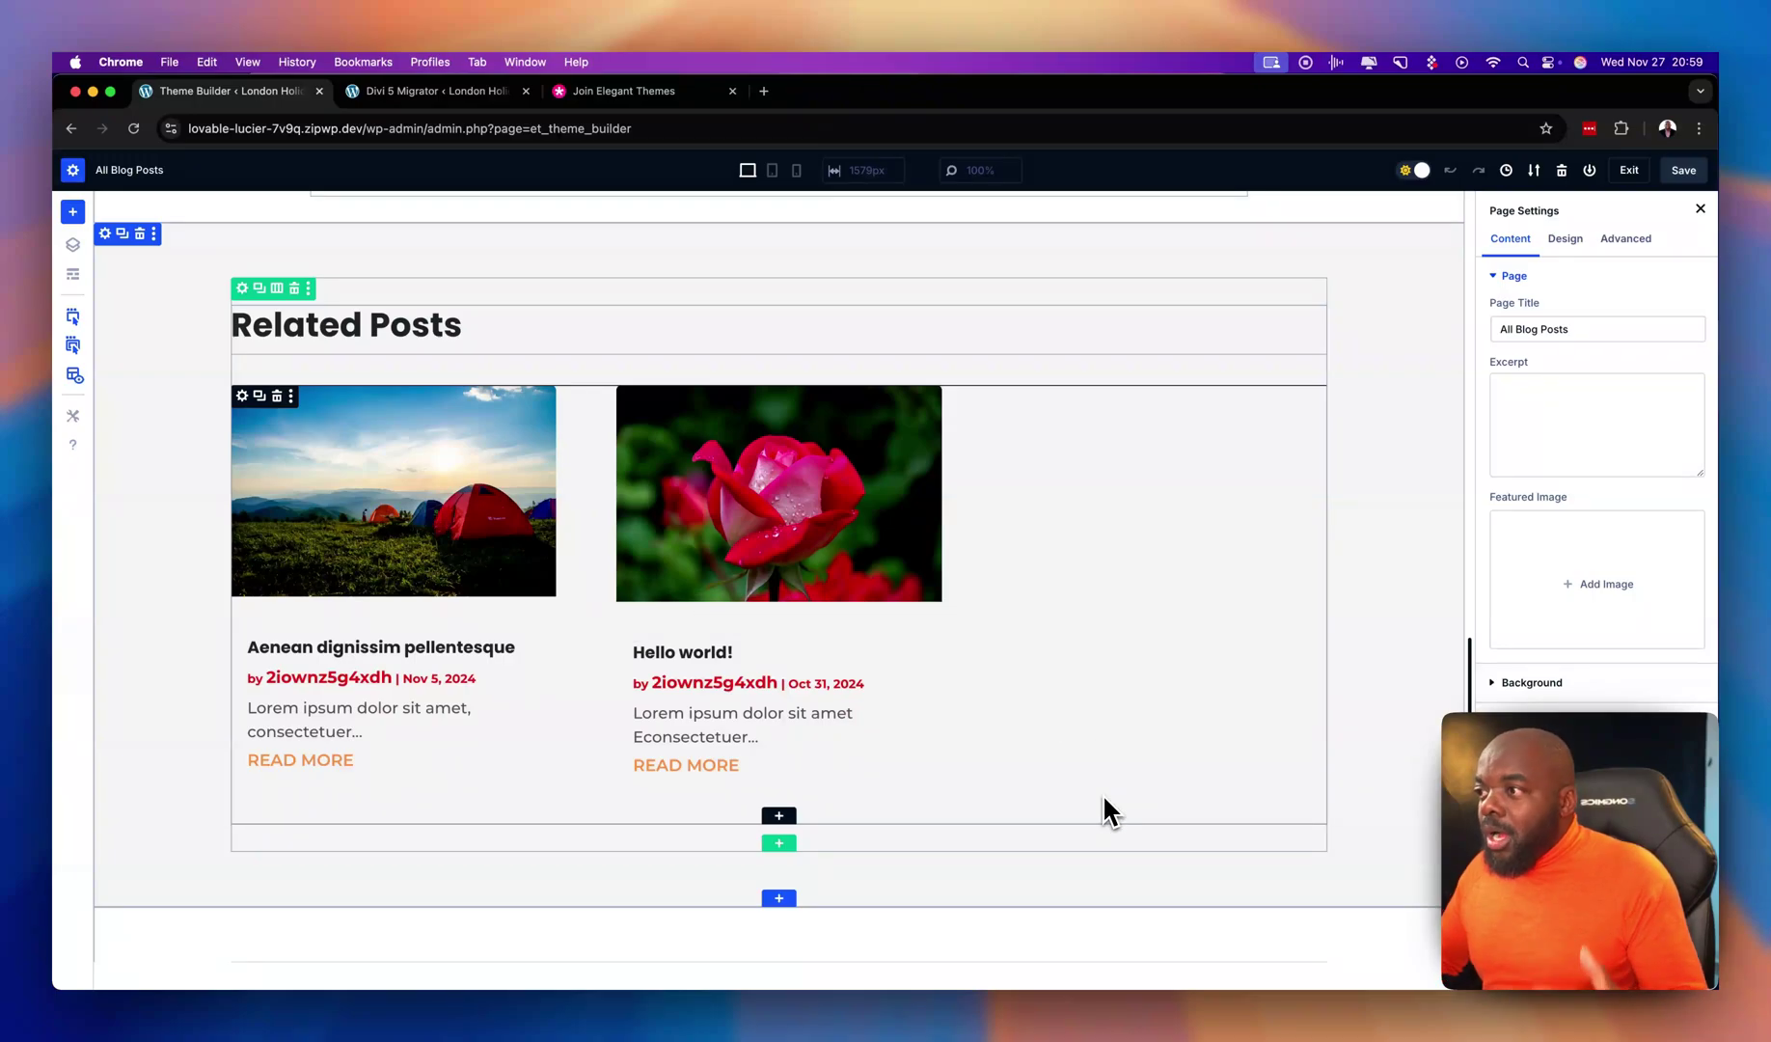
{"action": "scroll", "coordinate": [1107, 801], "scroll_direction": "up", "scroll_amount": 15}
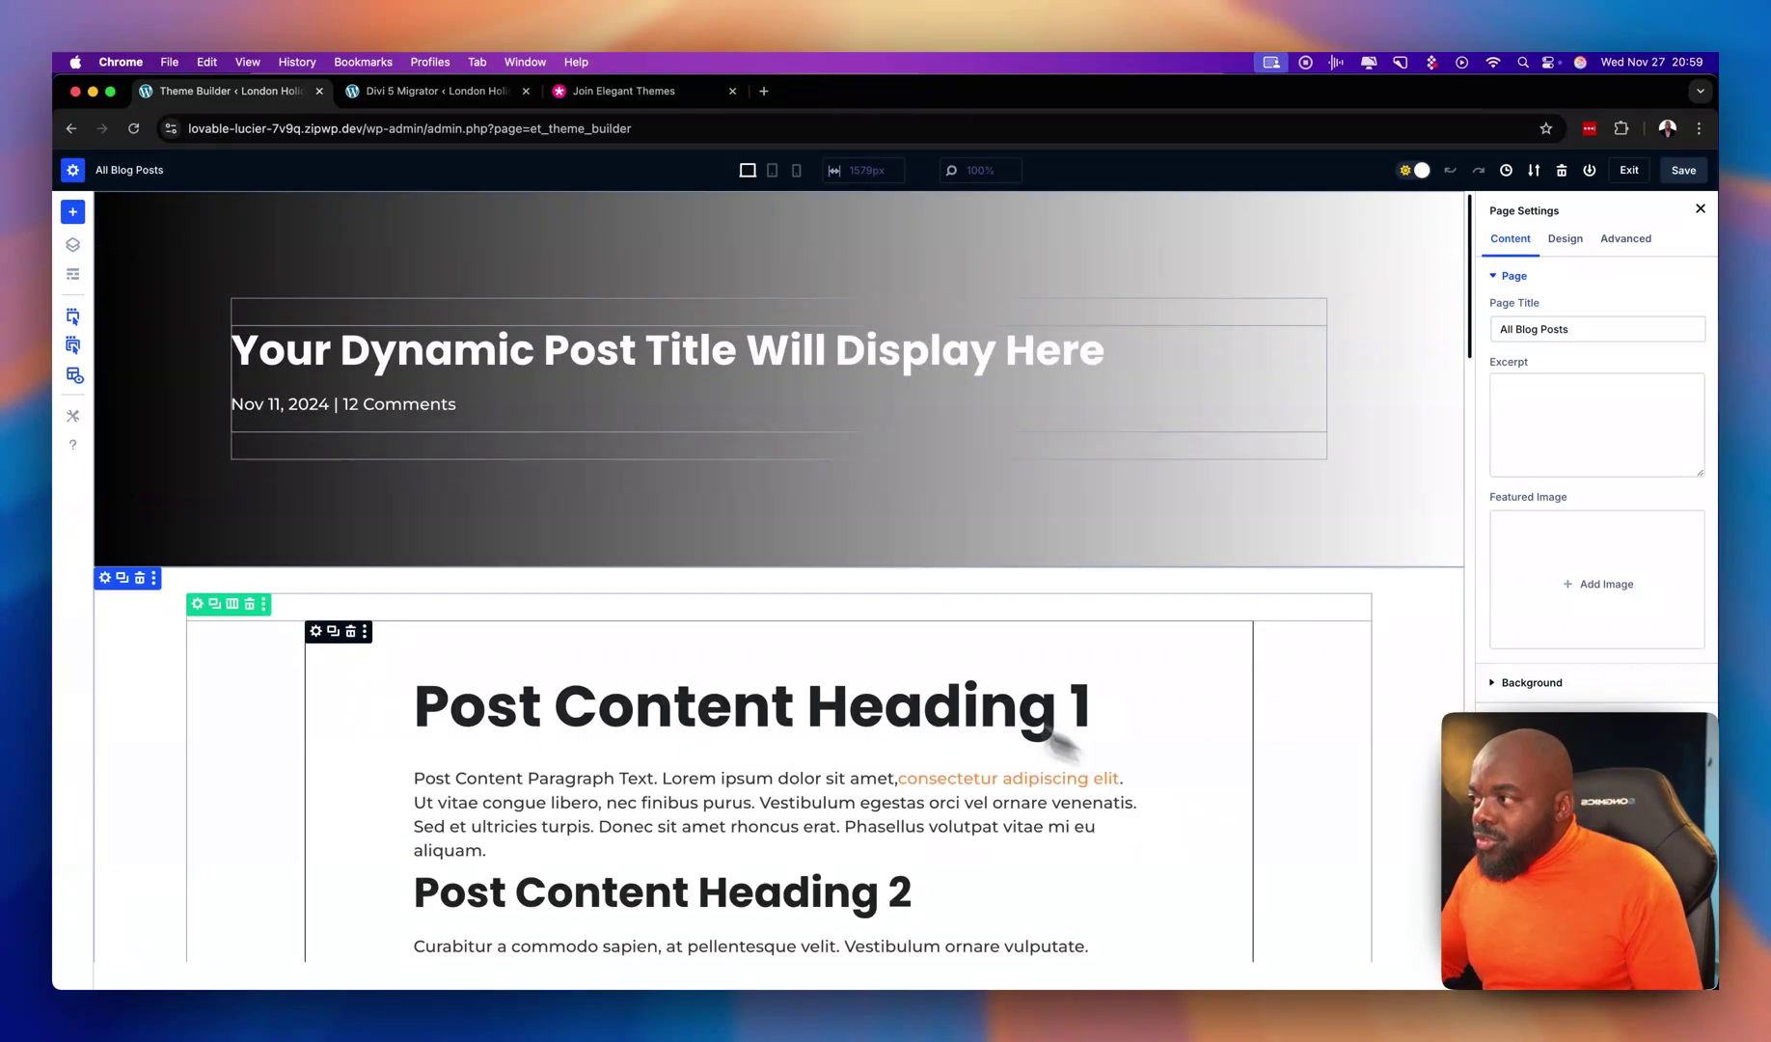
{"action": "left_click", "coordinate": [71, 129]}
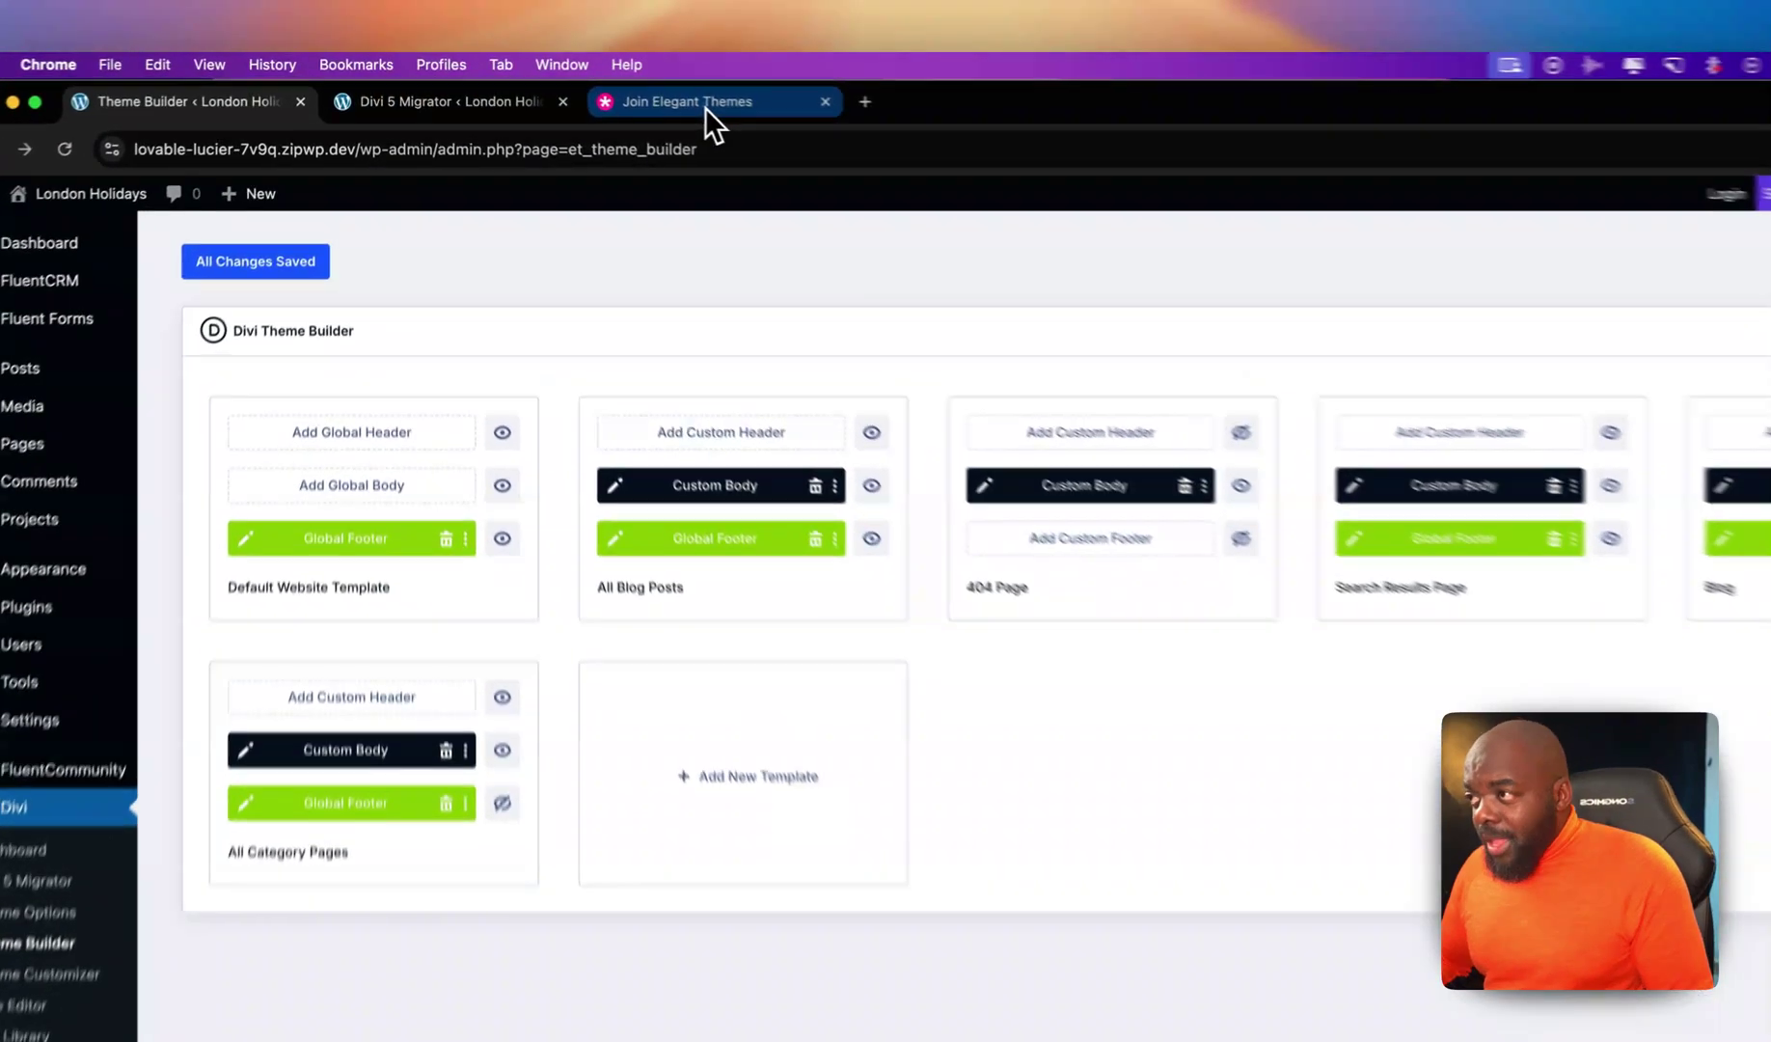
Open the Join Elegant Themes page and show yearly pricing: Divi $67, Divi Pro $179
{"action": "left_click", "coordinate": [705, 106]}
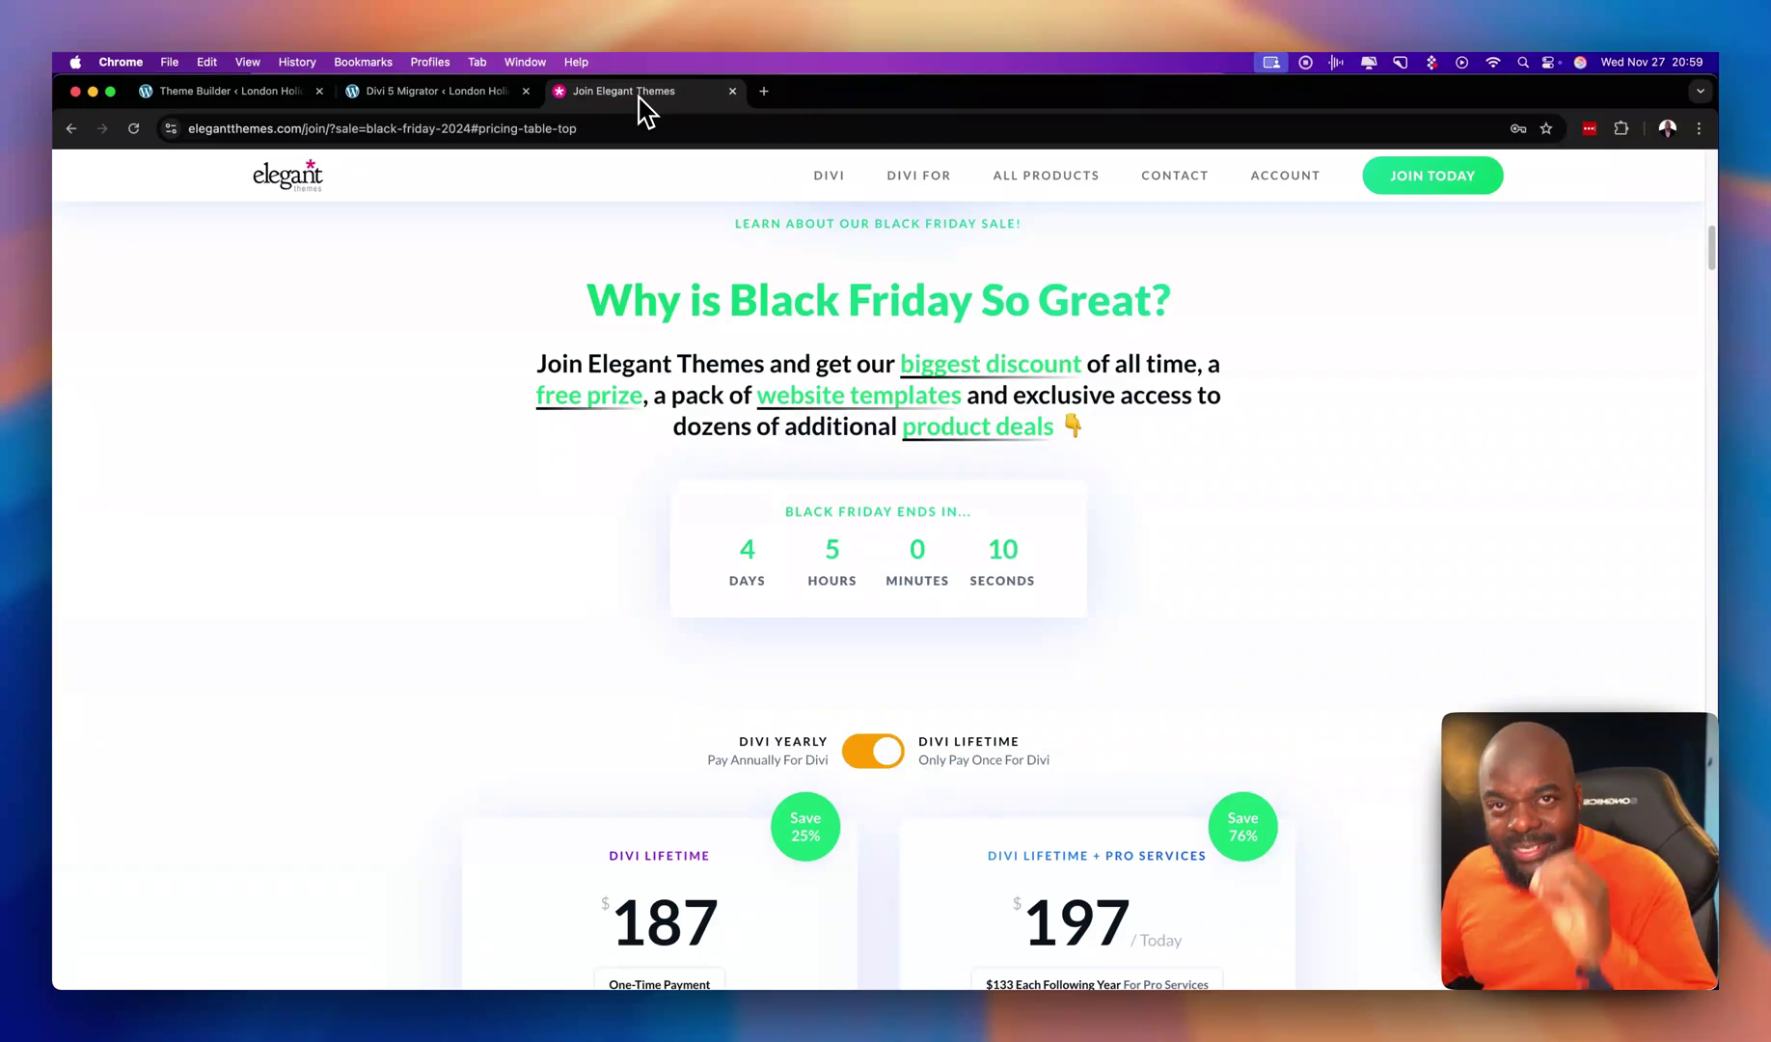
{"action": "scroll", "coordinate": [388, 530], "scroll_direction": "down", "scroll_amount": 5}
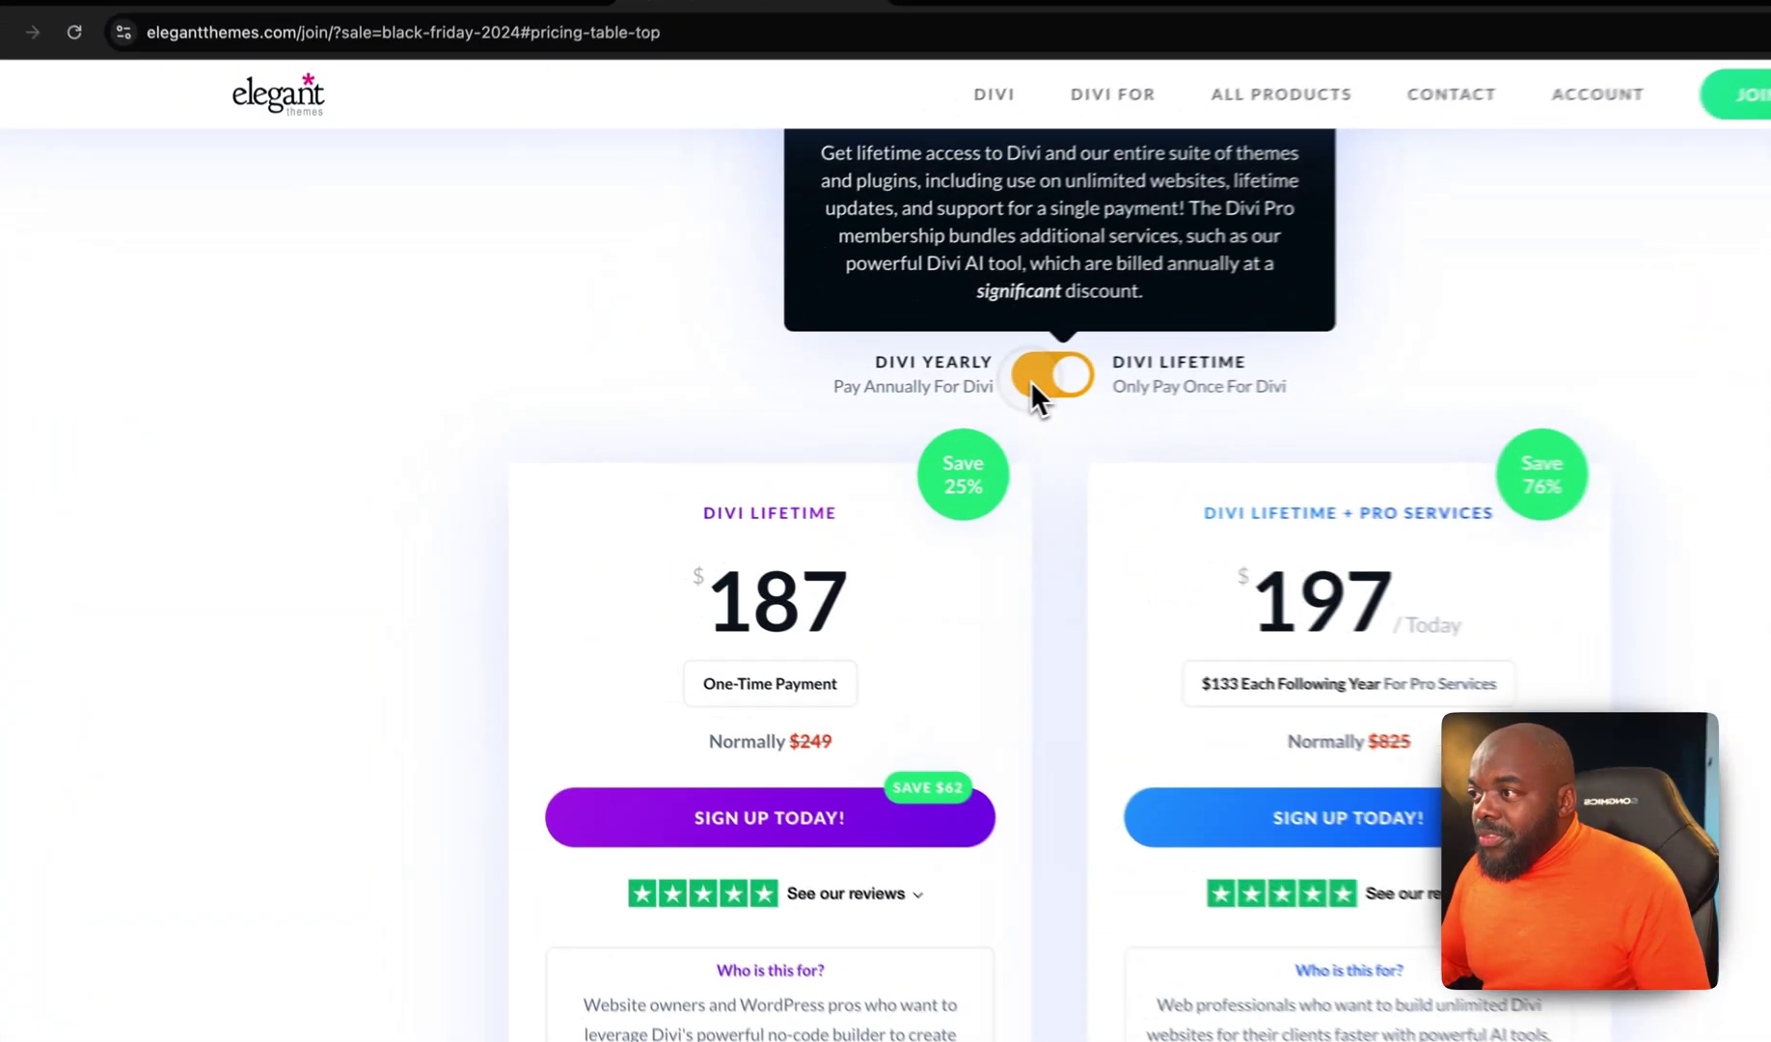
{"action": "left_click", "coordinate": [881, 389]}
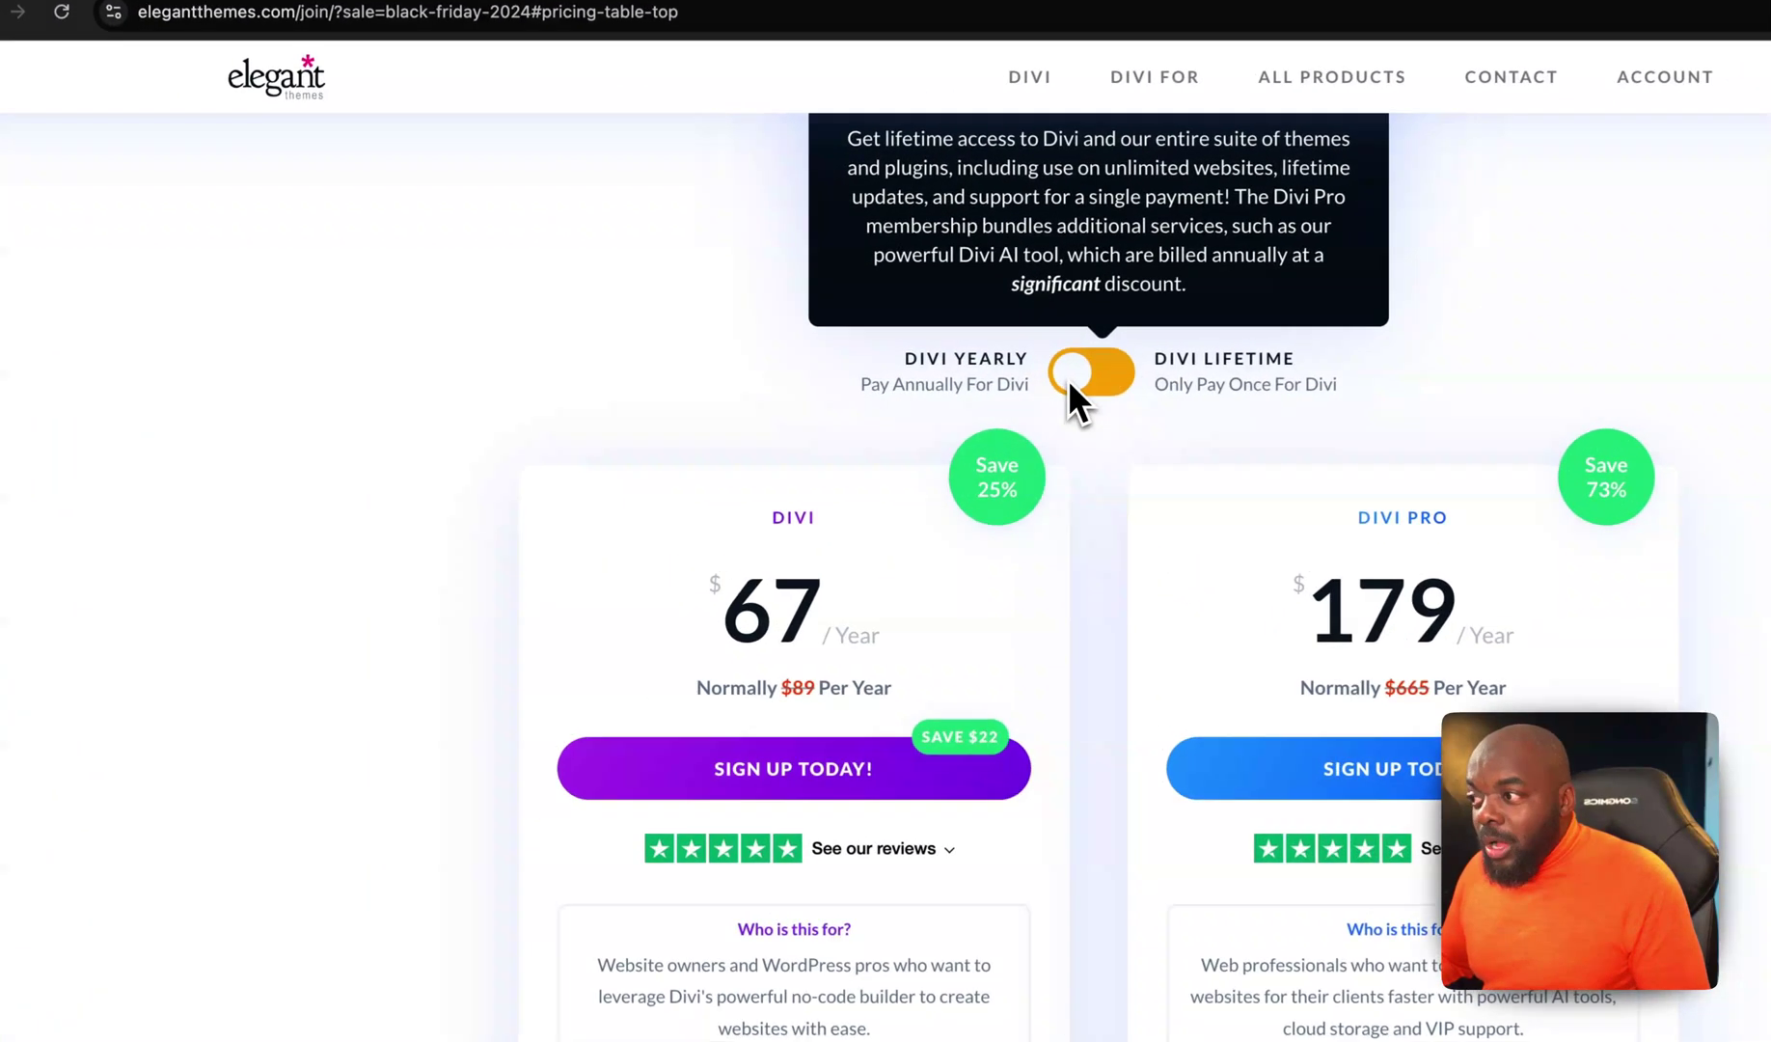
{"action": "scroll", "coordinate": [357, 615], "scroll_direction": "down", "scroll_amount": 2}
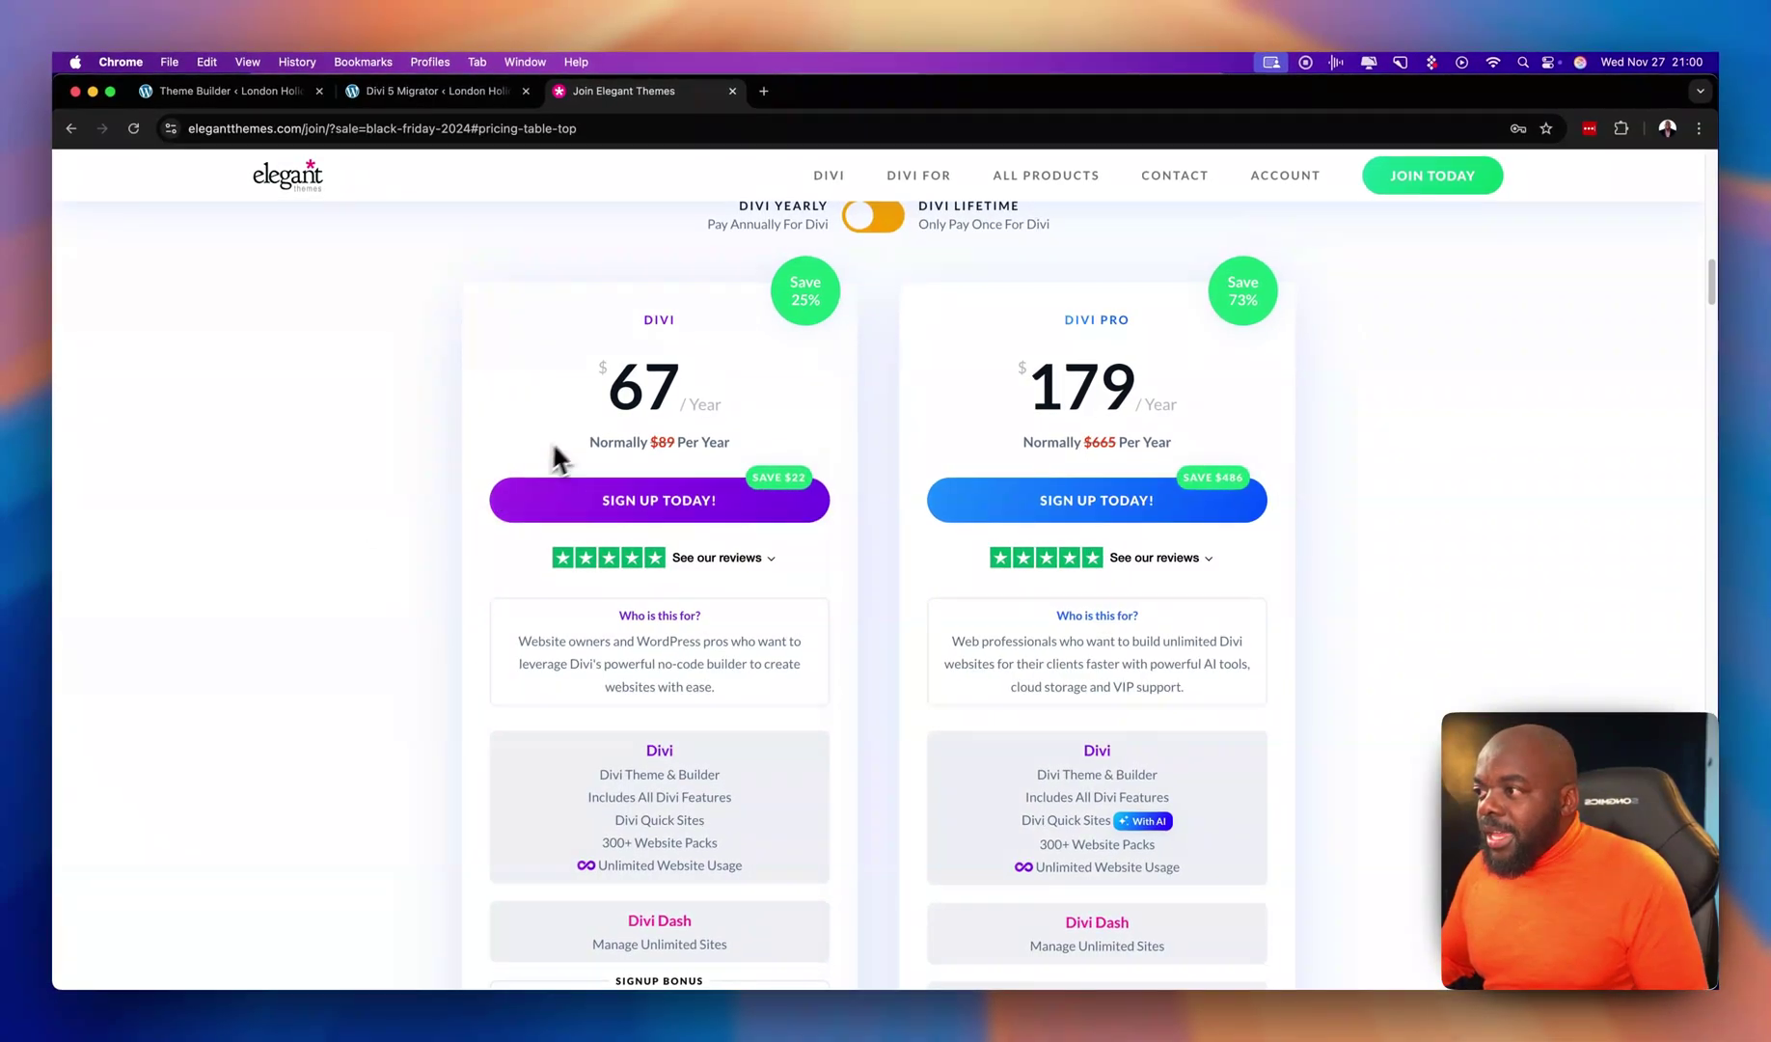
{"action": "scroll", "coordinate": [452, 458], "scroll_direction": "up", "scroll_amount": 1}
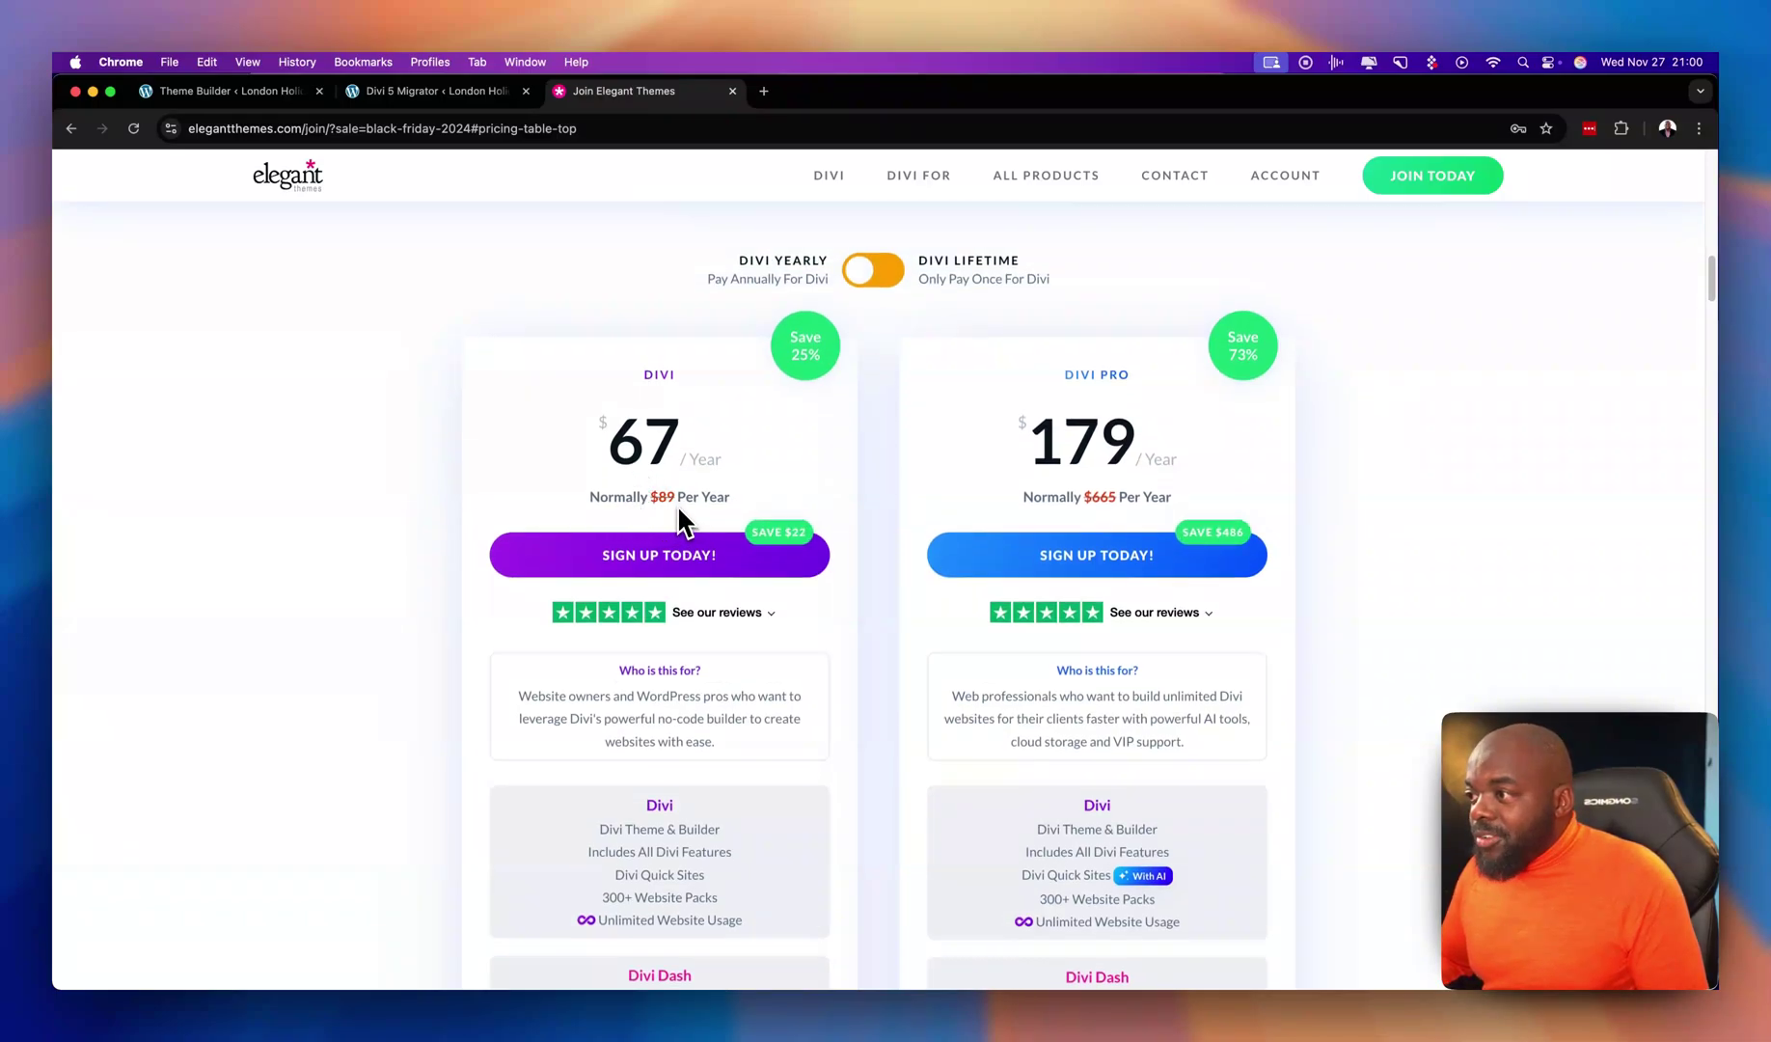
Switch pricing back to lifetime plans and highlight the $187 Divi Lifetime price
{"action": "mouse_move", "coordinate": [884, 274]}
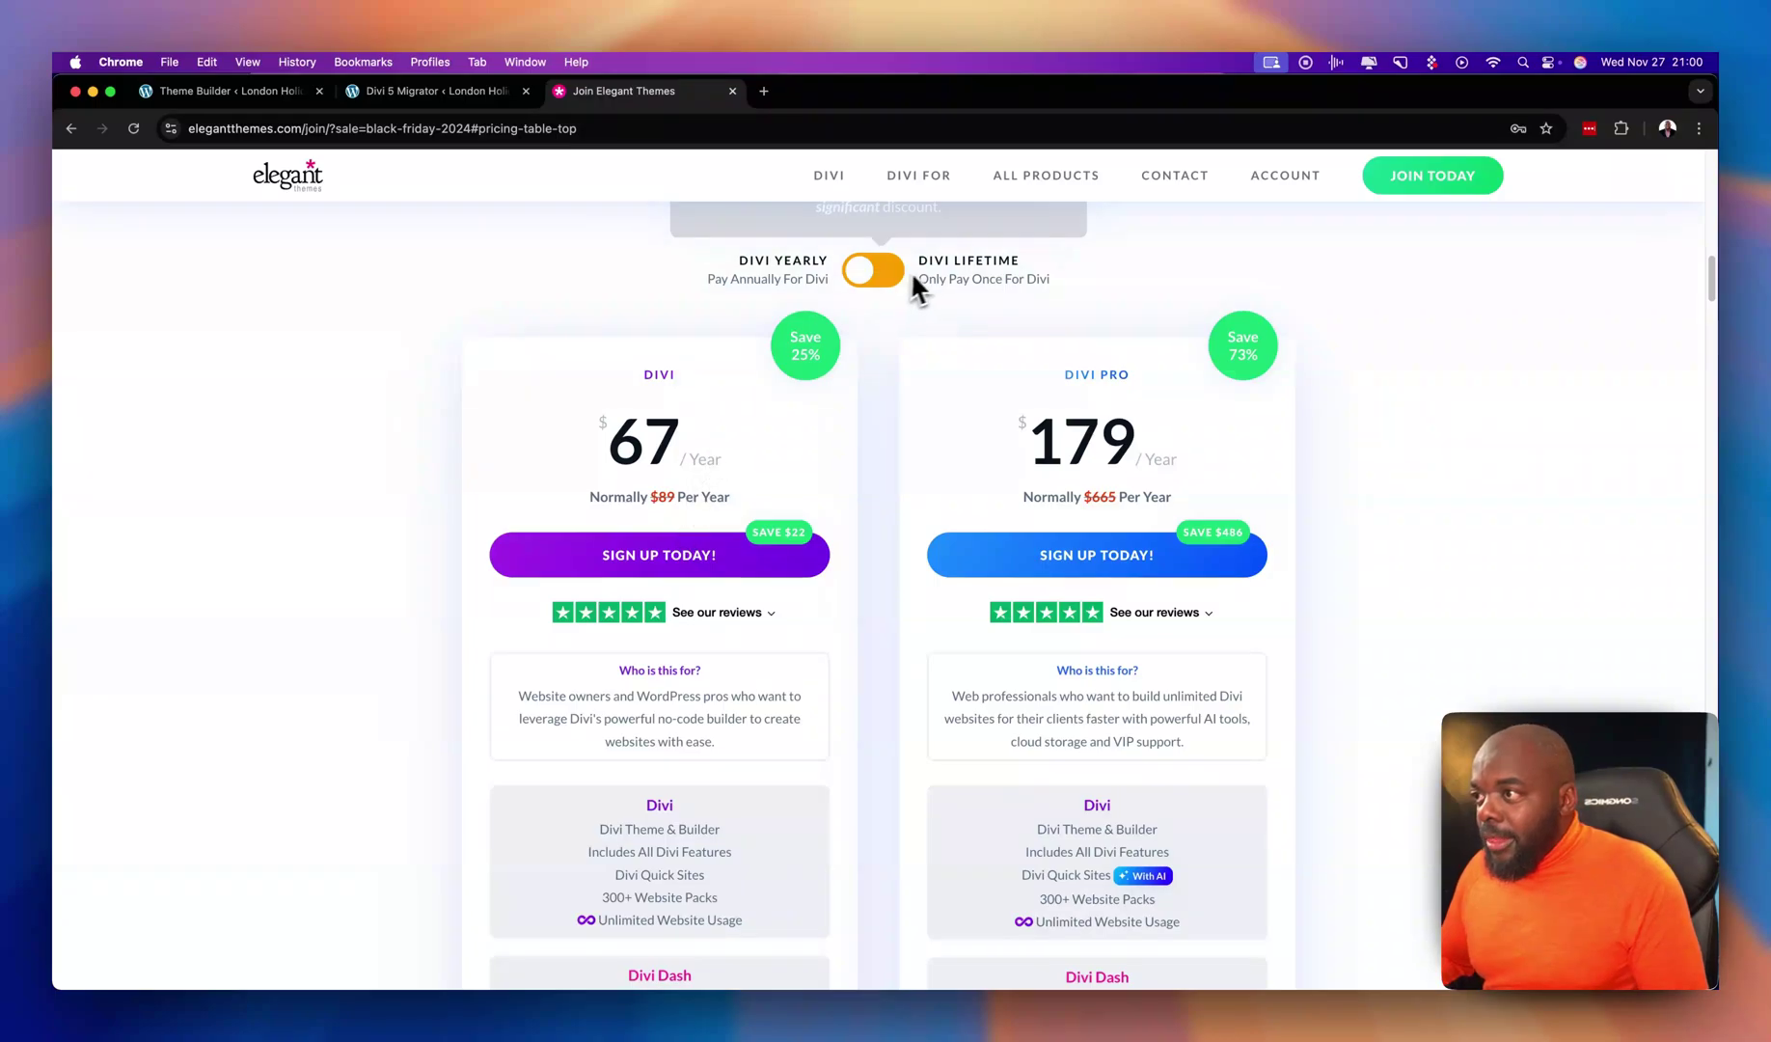
{"action": "left_click", "coordinate": [981, 324]}
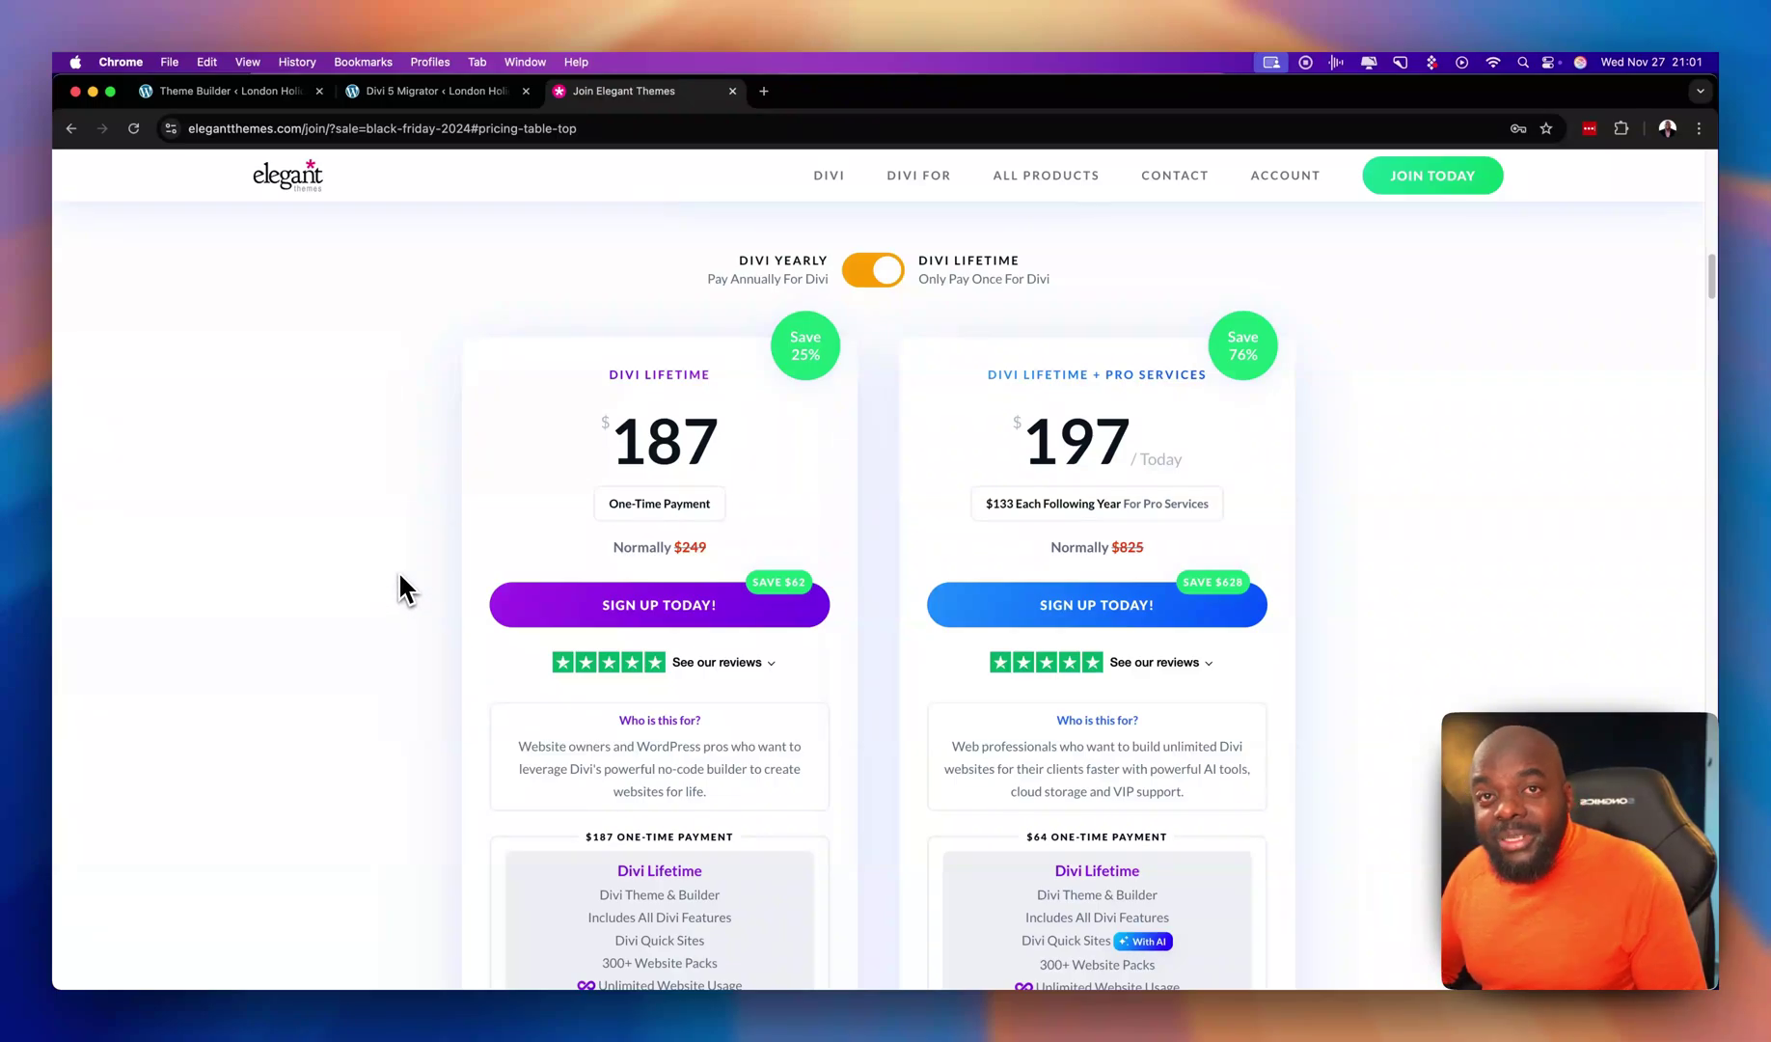
{"action": "scroll", "coordinate": [399, 576], "scroll_direction": "down", "scroll_amount": 1}
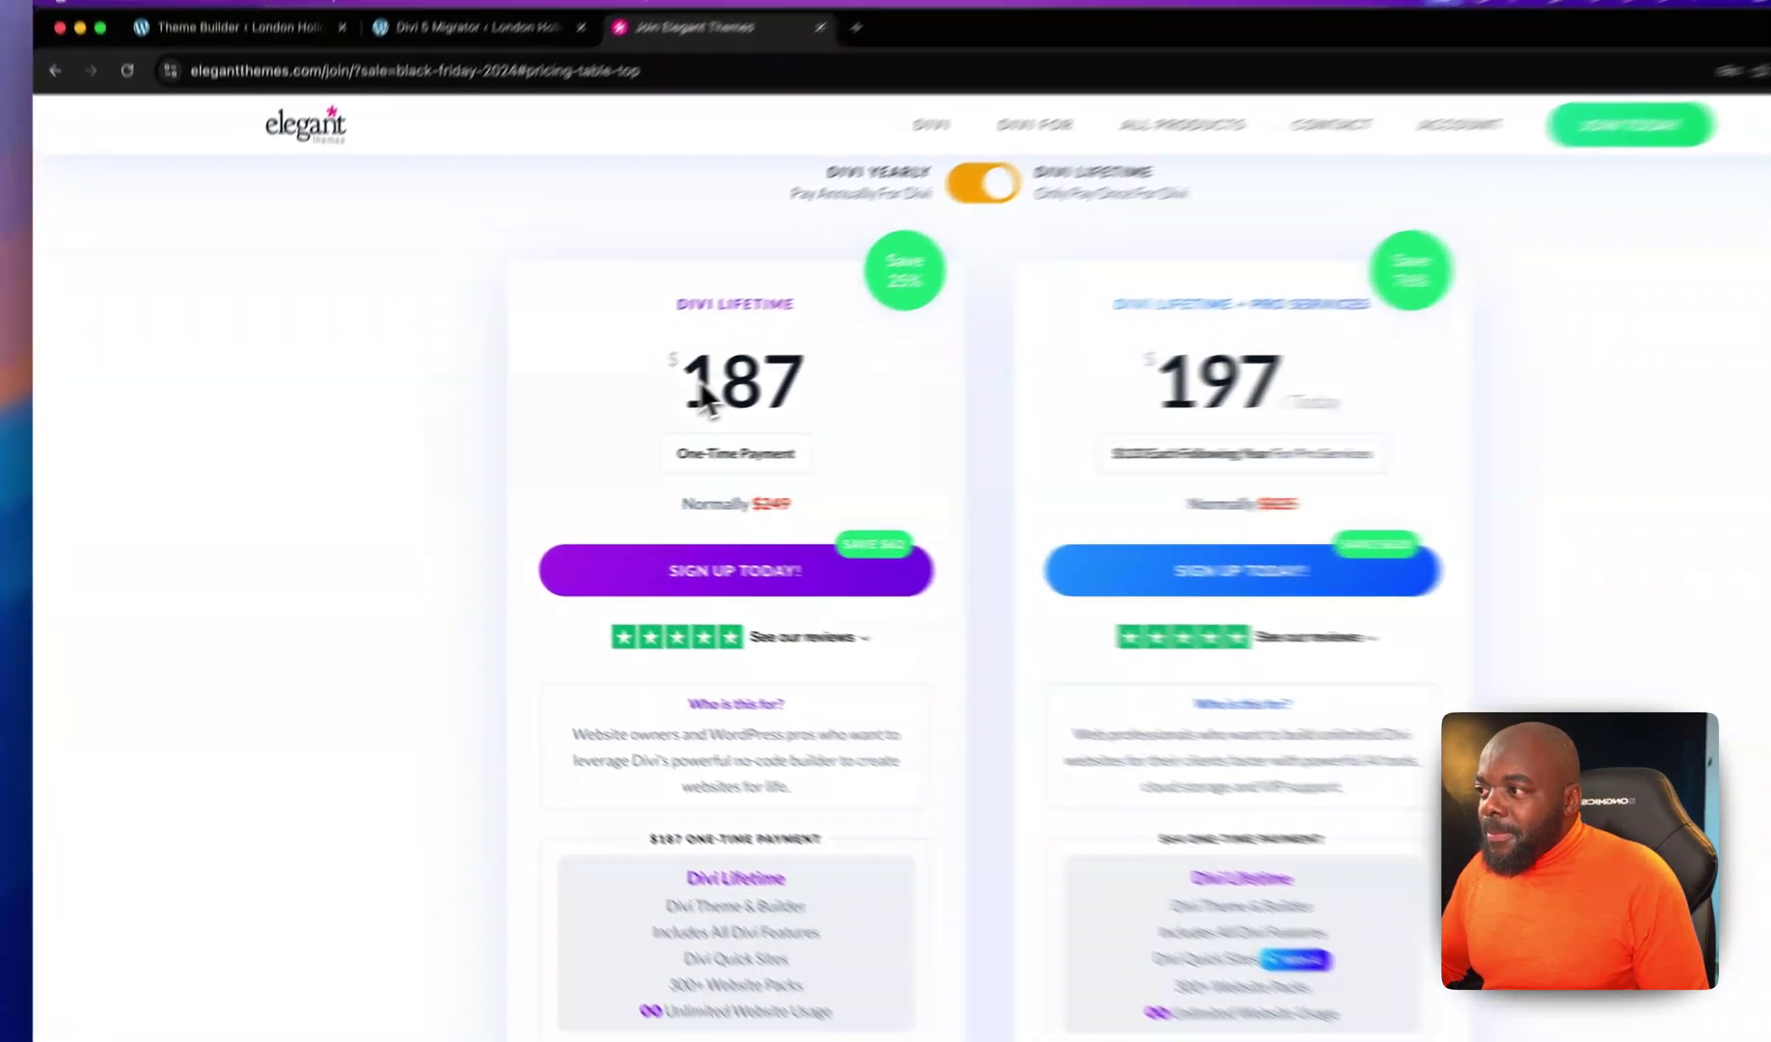
{"action": "left_click_drag", "start_coordinate": [698, 380], "coordinate": [807, 367]}
{"action": "left_click", "coordinate": [629, 414]}
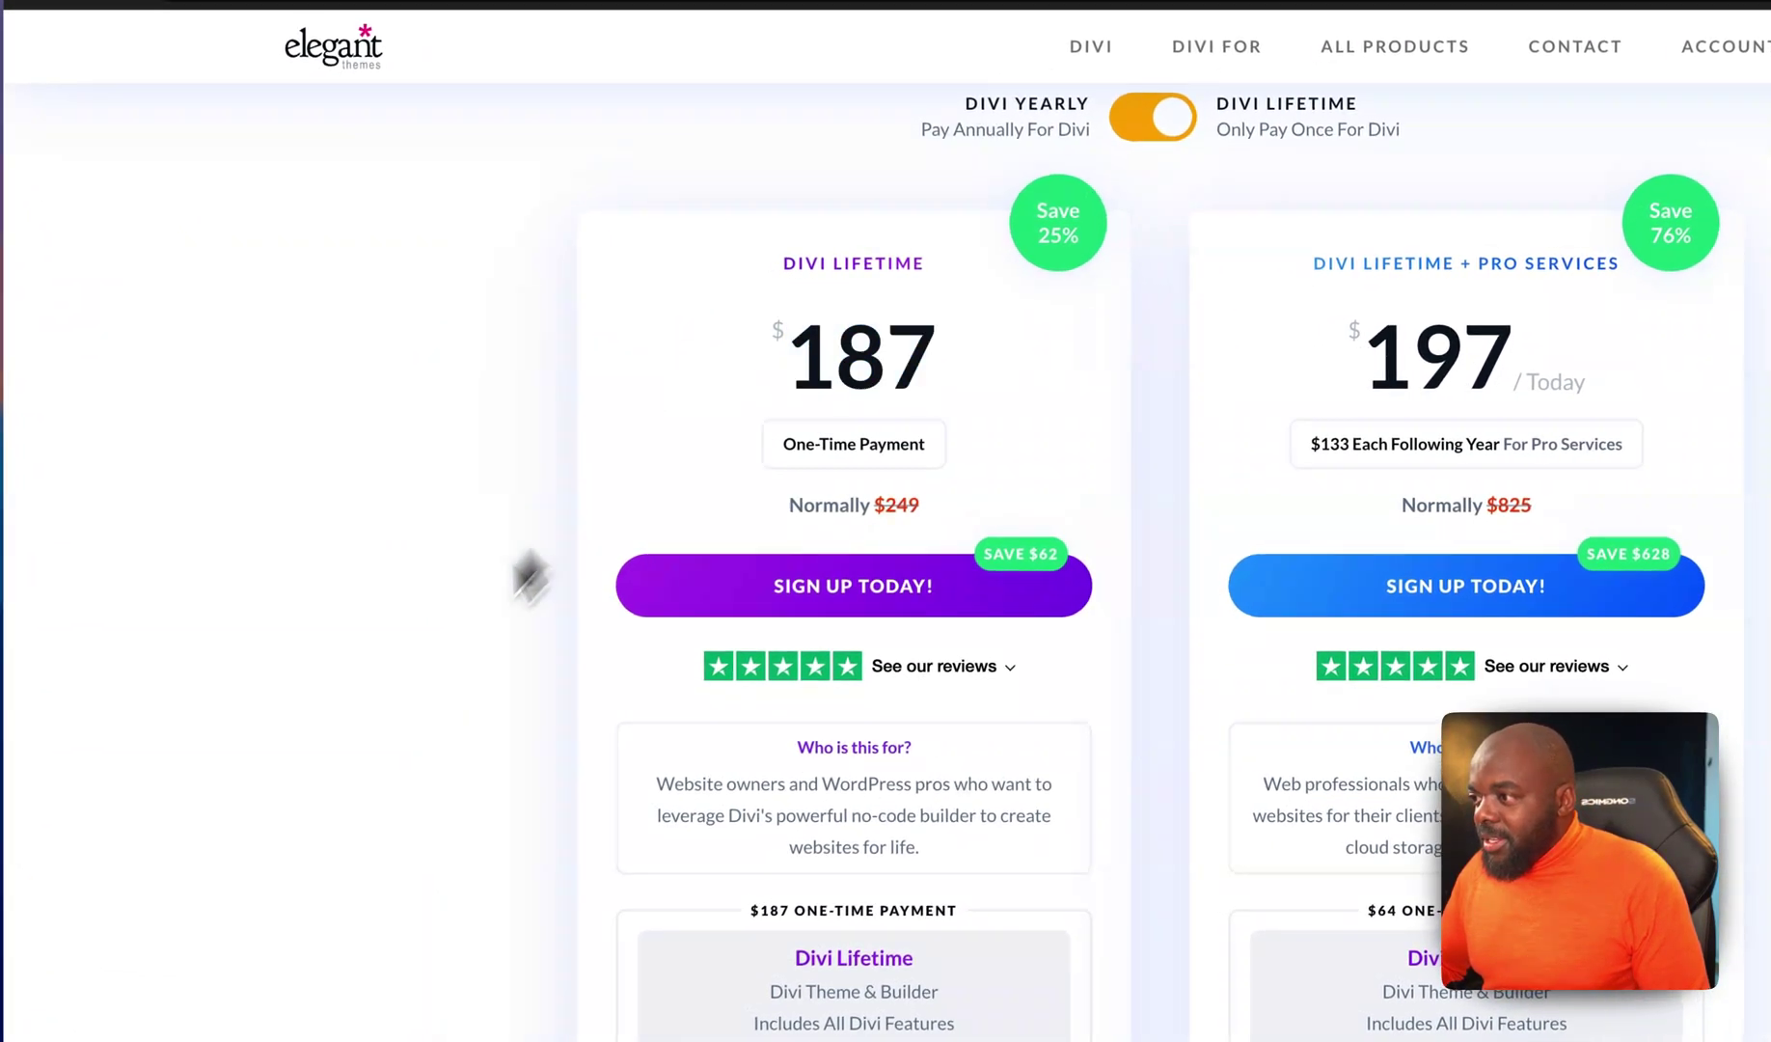
{"action": "scroll", "coordinate": [378, 706], "scroll_direction": "down", "scroll_amount": 5}
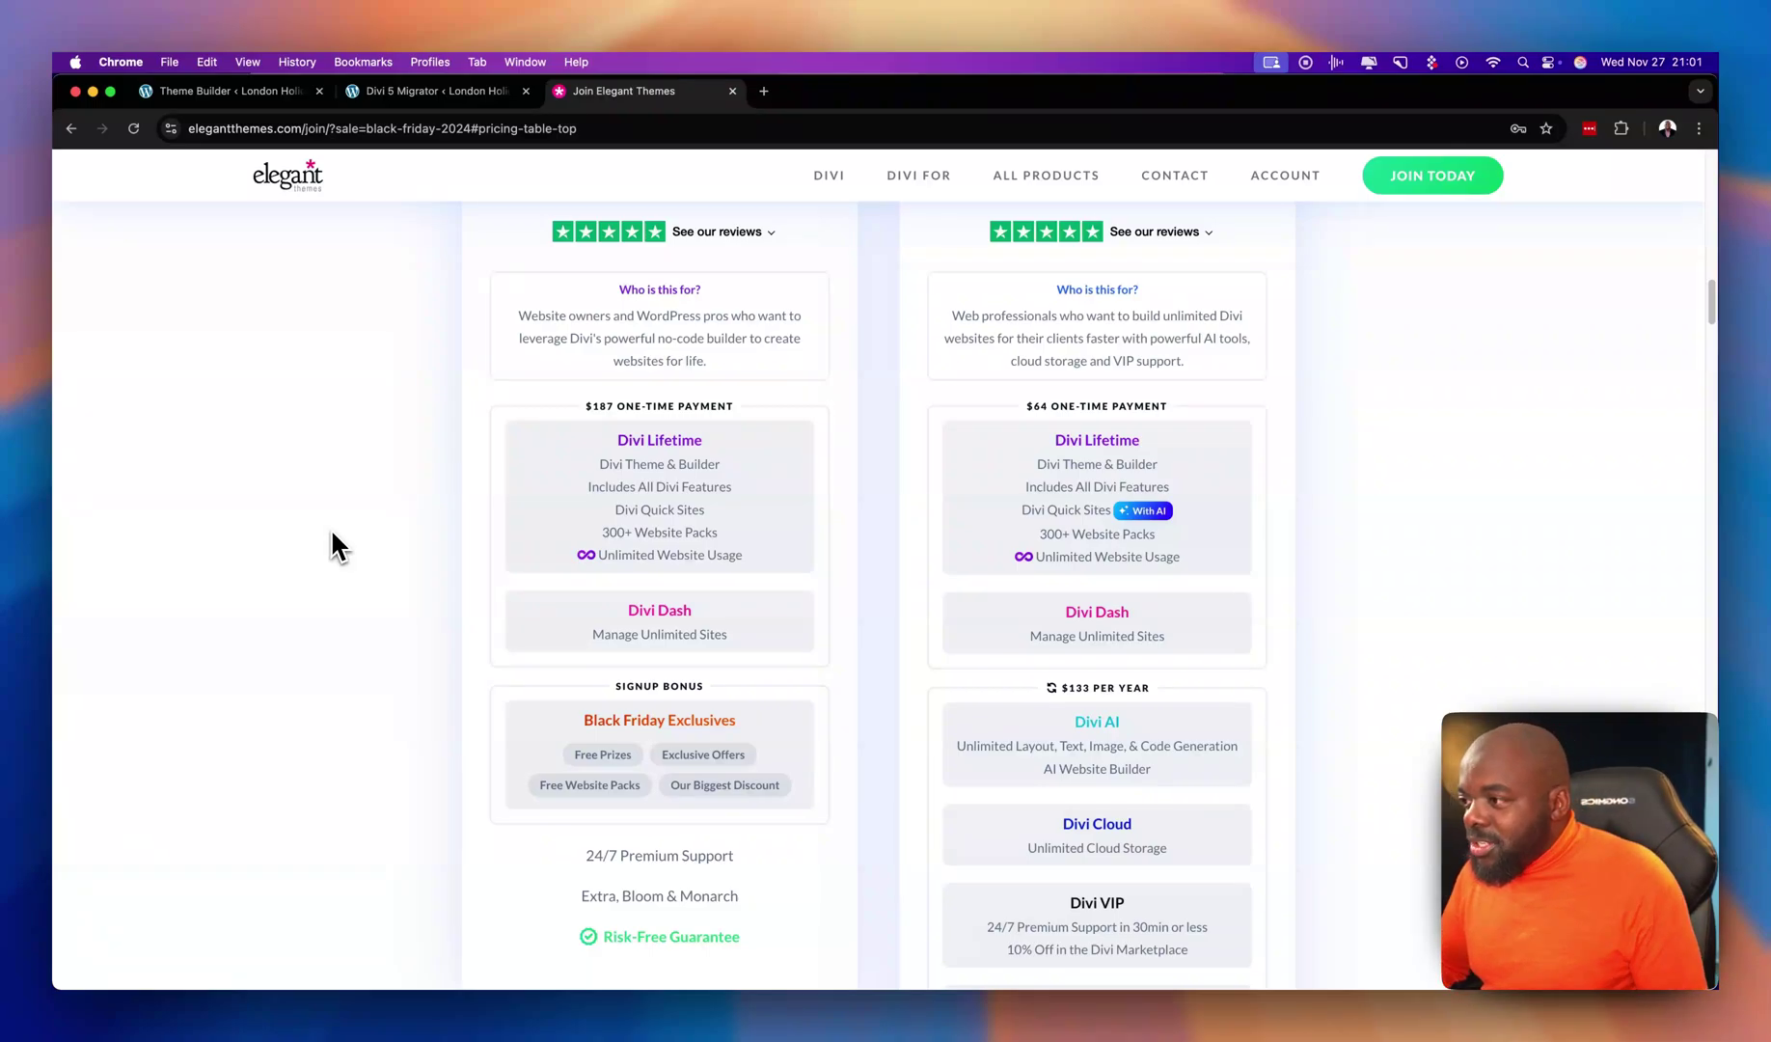
{"action": "scroll", "coordinate": [338, 542], "scroll_direction": "down", "scroll_amount": 2}
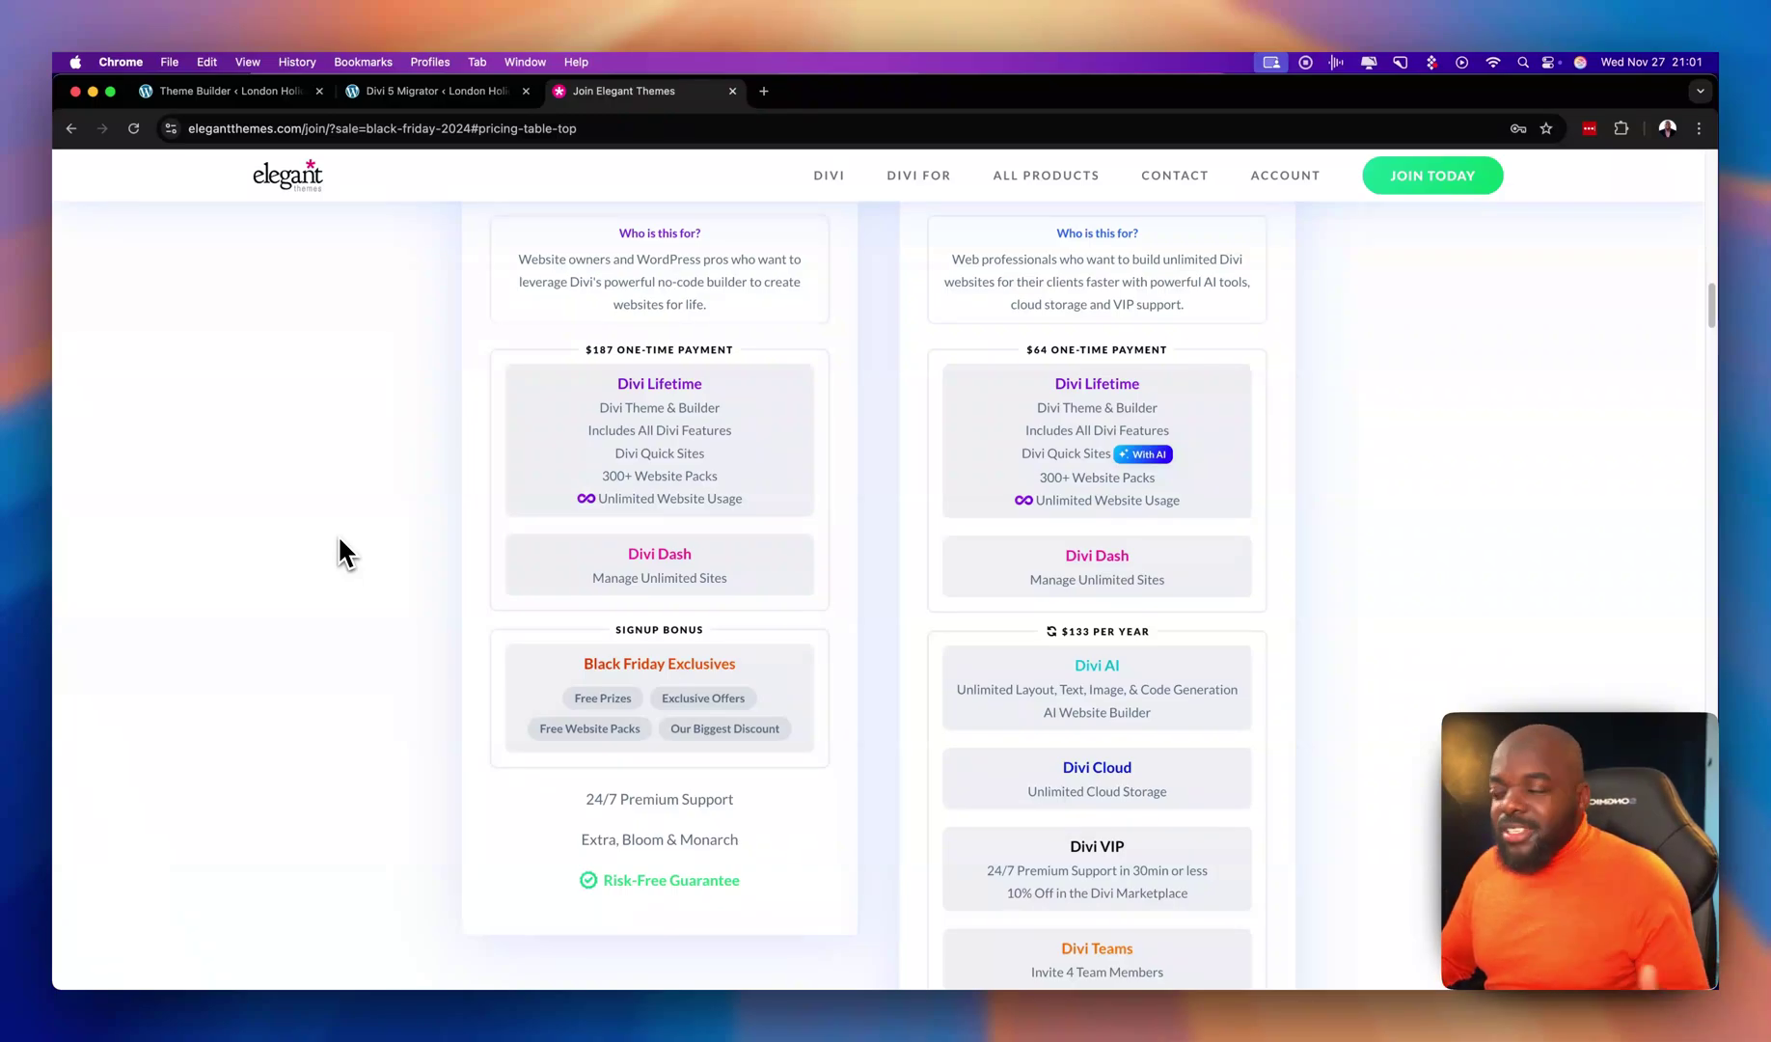
{"action": "scroll", "coordinate": [415, 606], "scroll_direction": "up", "scroll_amount": 5}
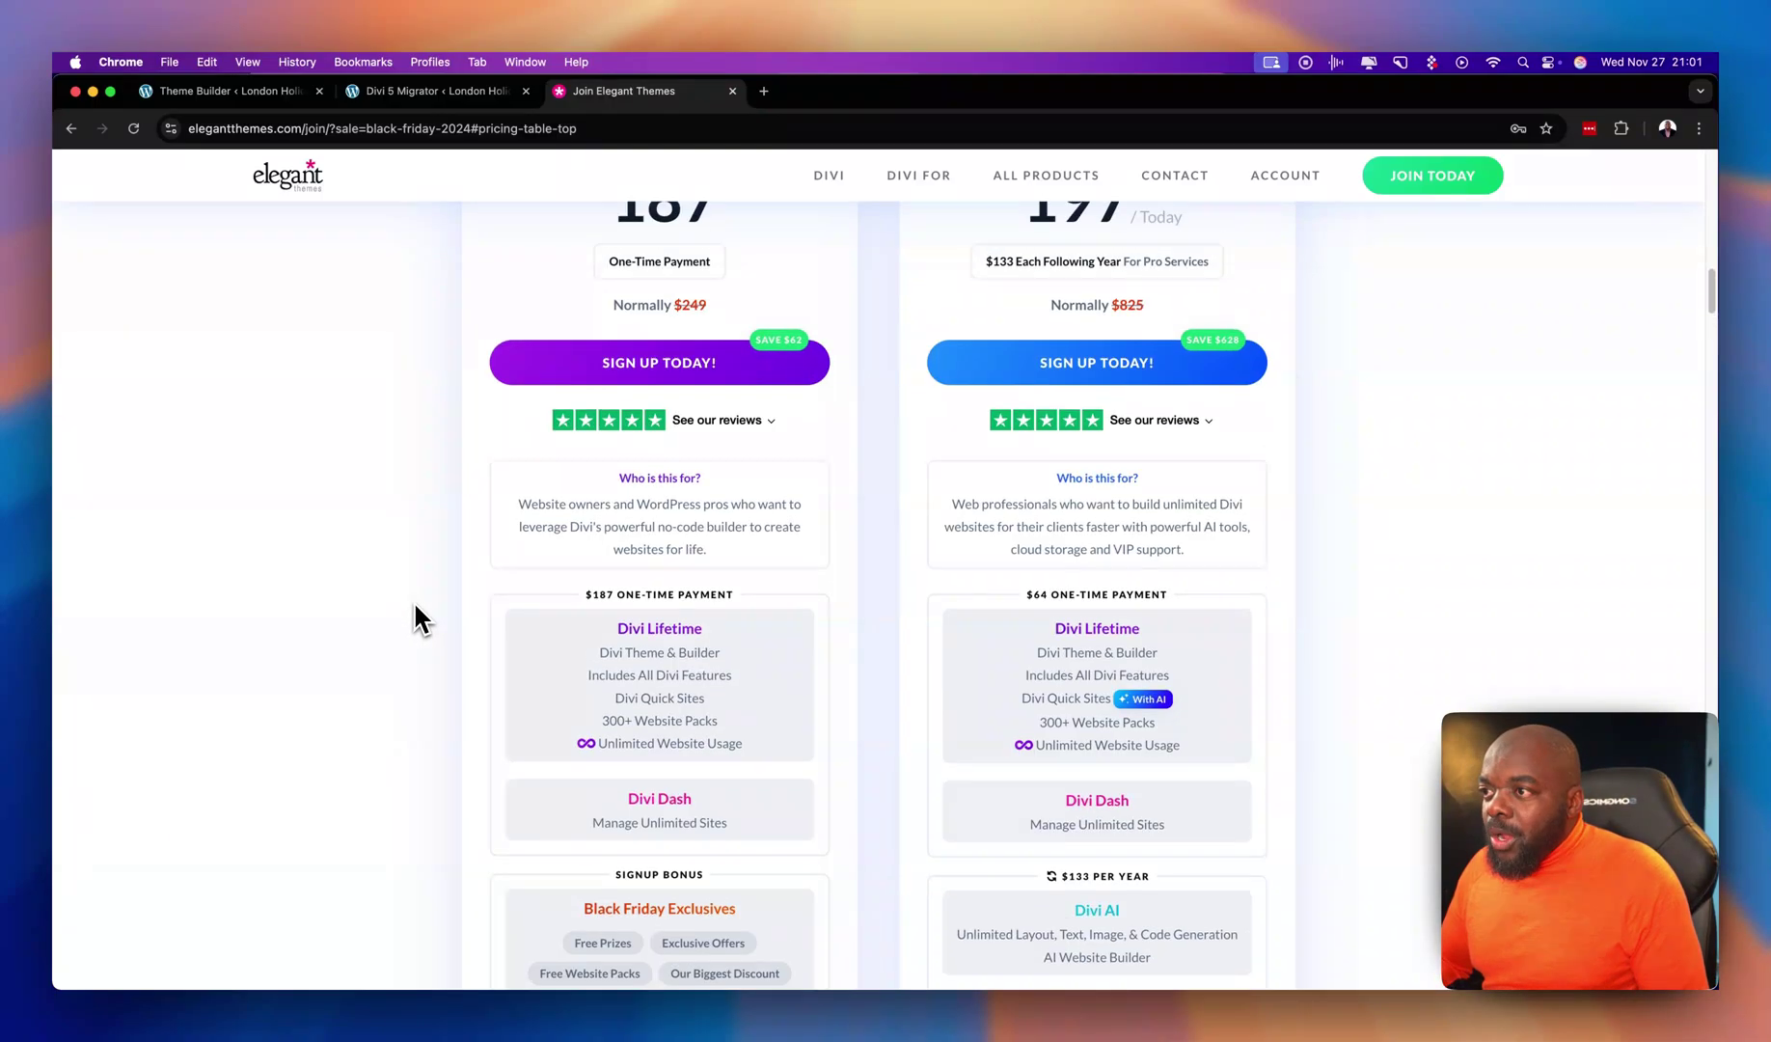
{"action": "scroll", "coordinate": [416, 608], "scroll_direction": "up", "scroll_amount": 6}
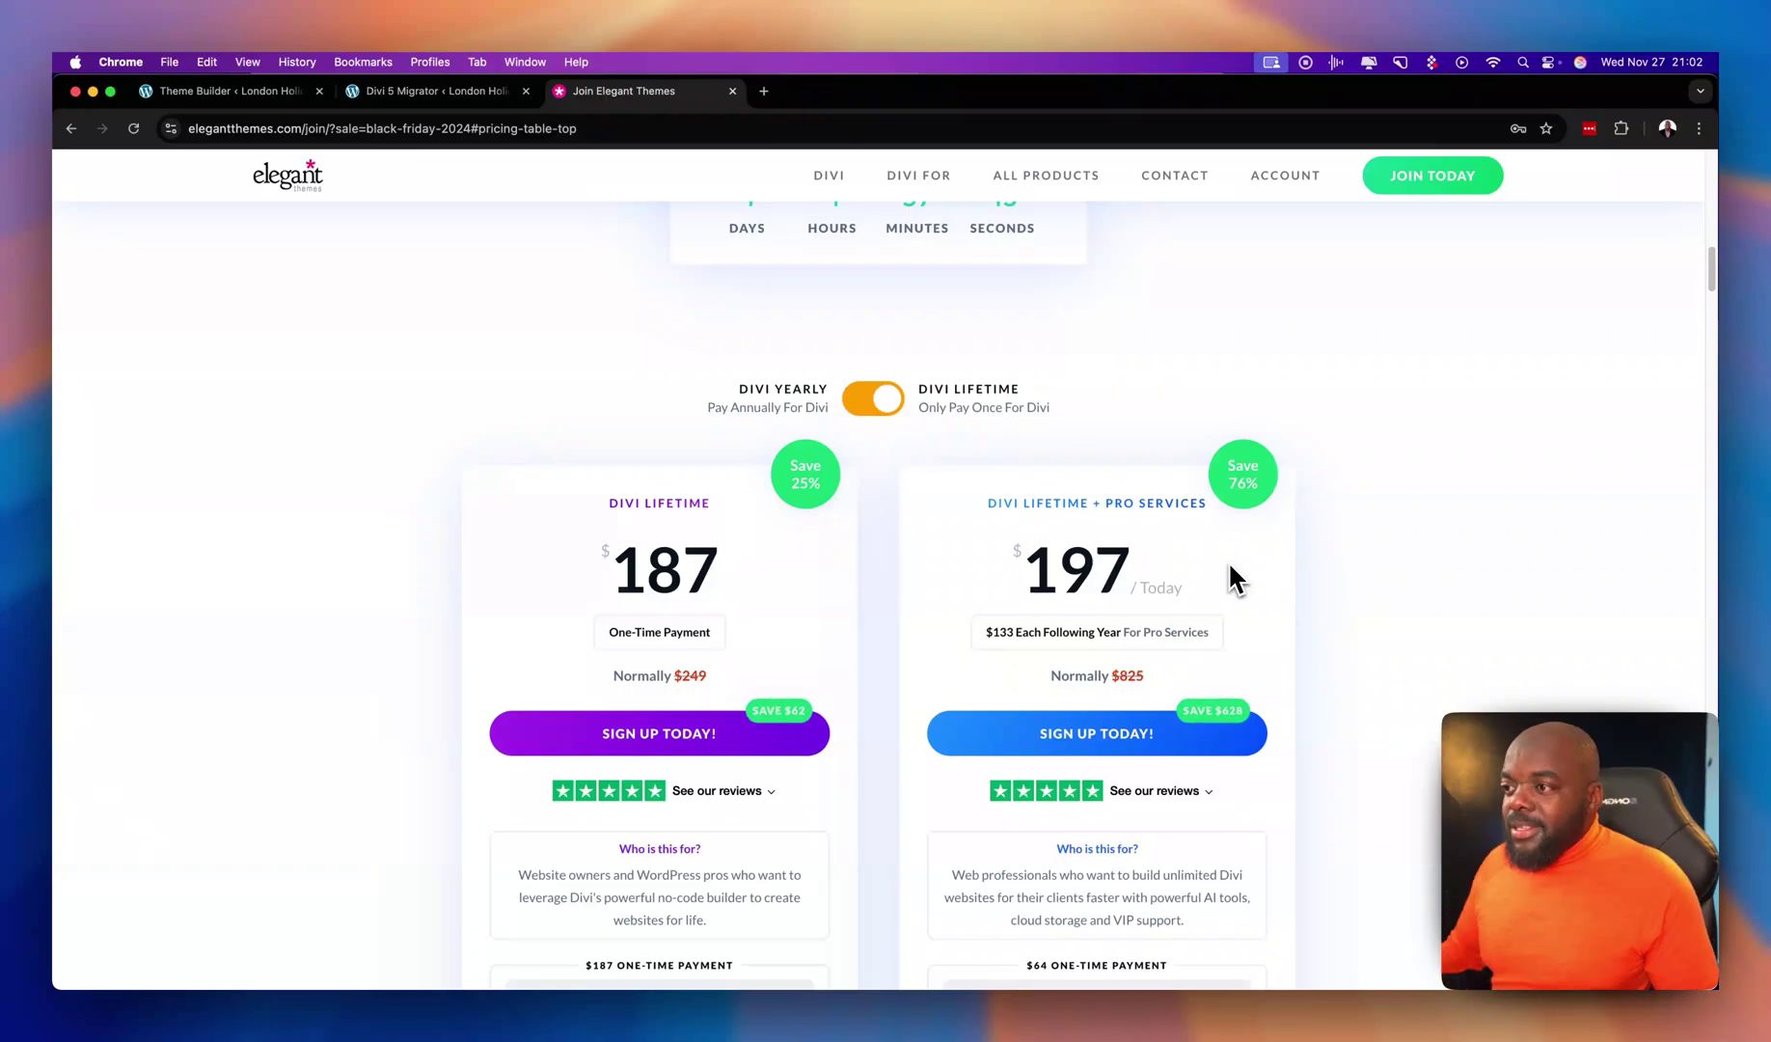
{"action": "scroll", "coordinate": [1341, 670], "scroll_direction": "down", "scroll_amount": 5}
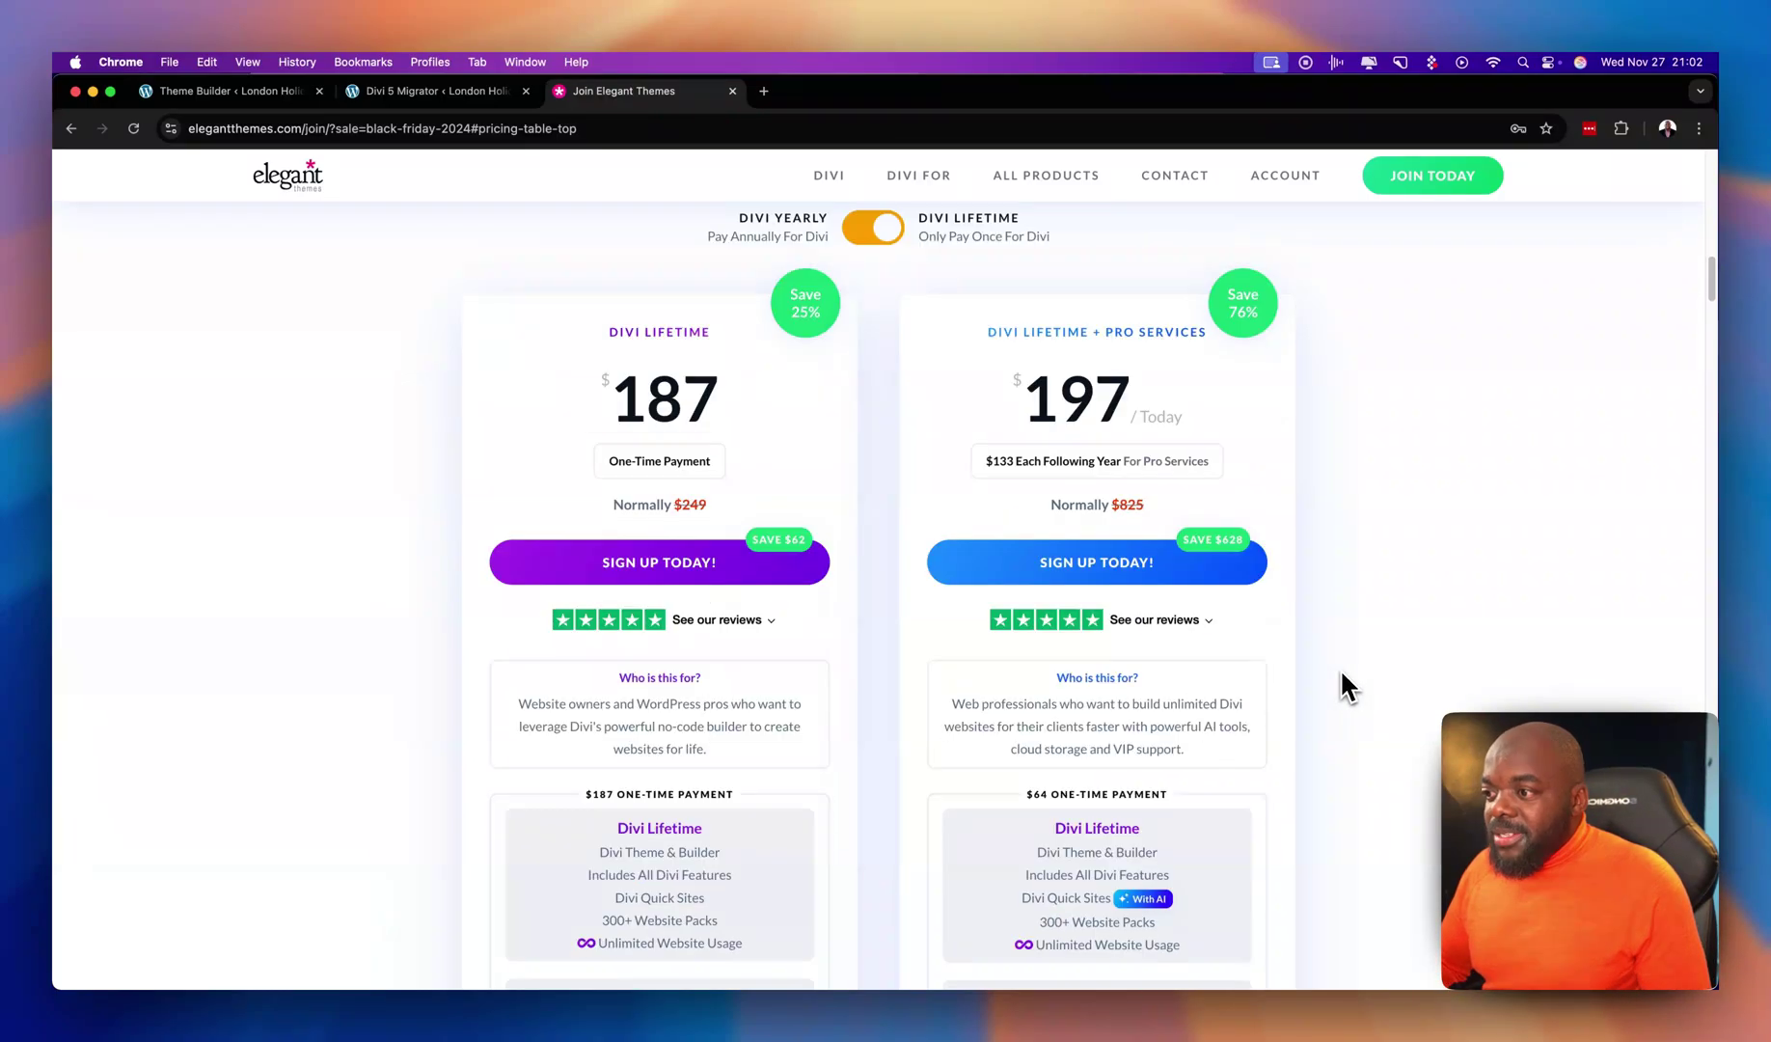
{"action": "scroll", "coordinate": [1348, 680], "scroll_direction": "down", "scroll_amount": 3}
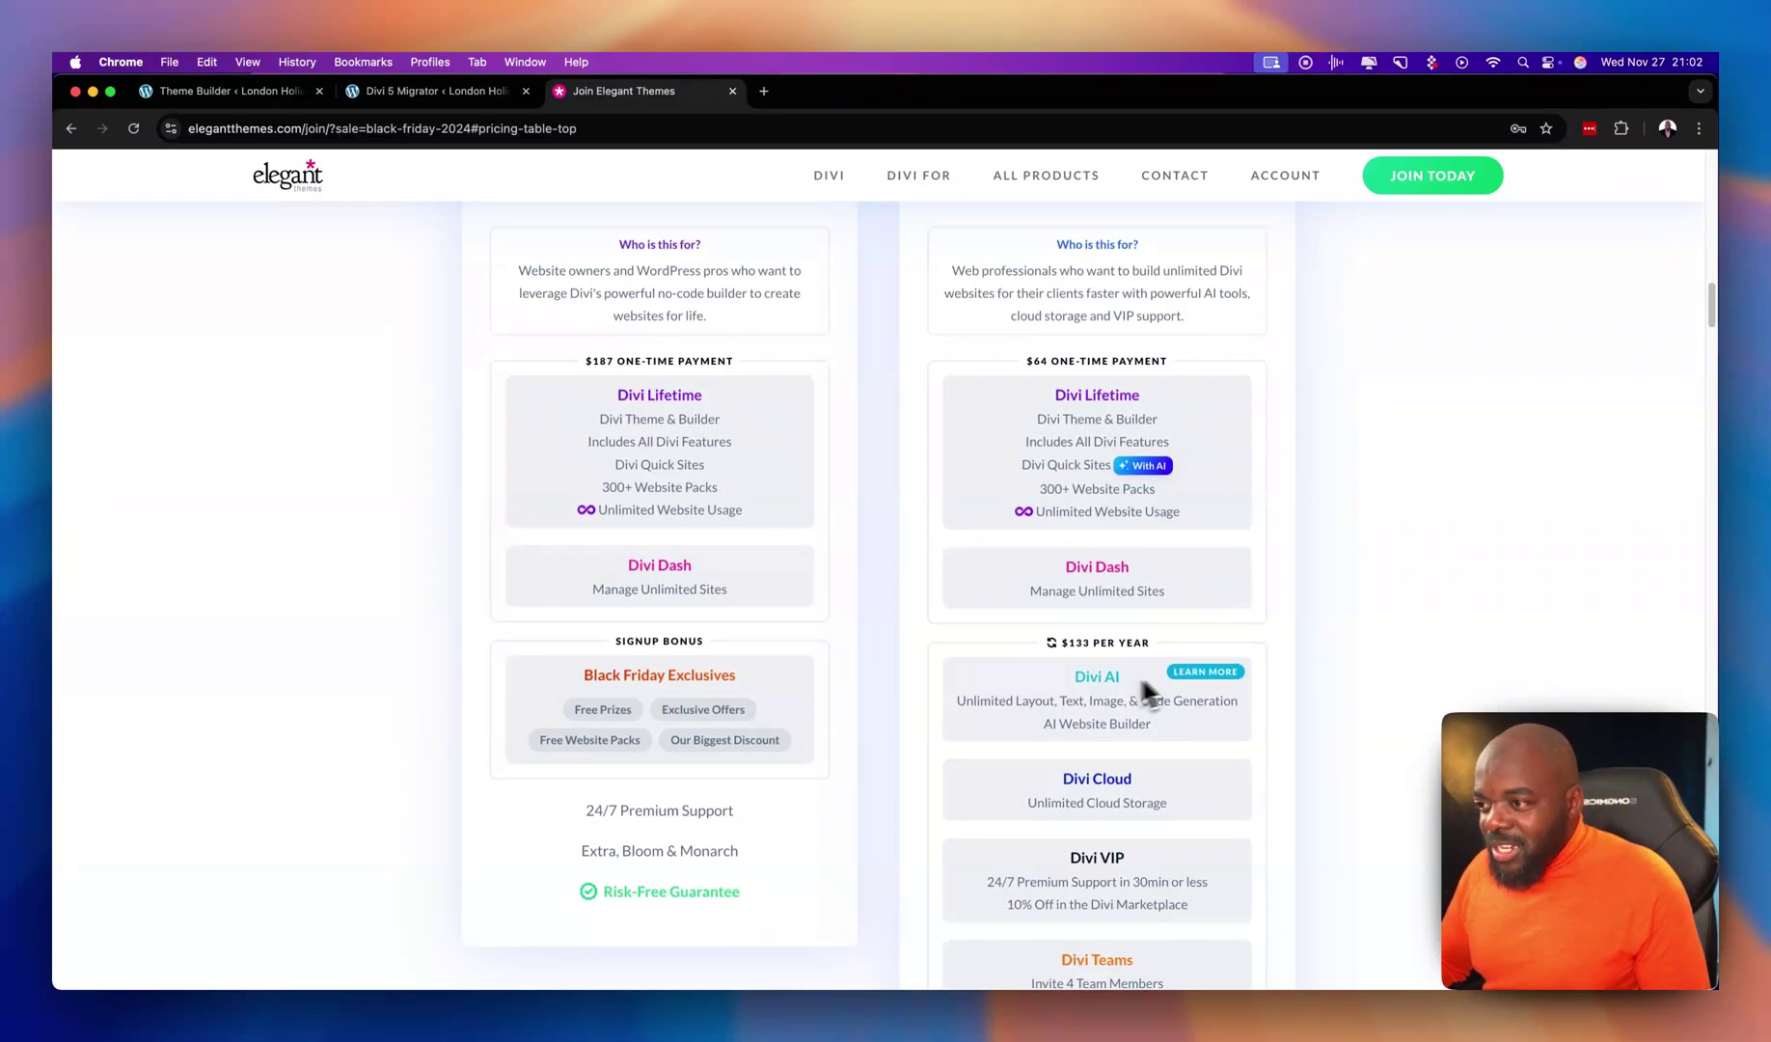
{"action": "scroll", "coordinate": [1370, 733], "scroll_direction": "down", "scroll_amount": 2}
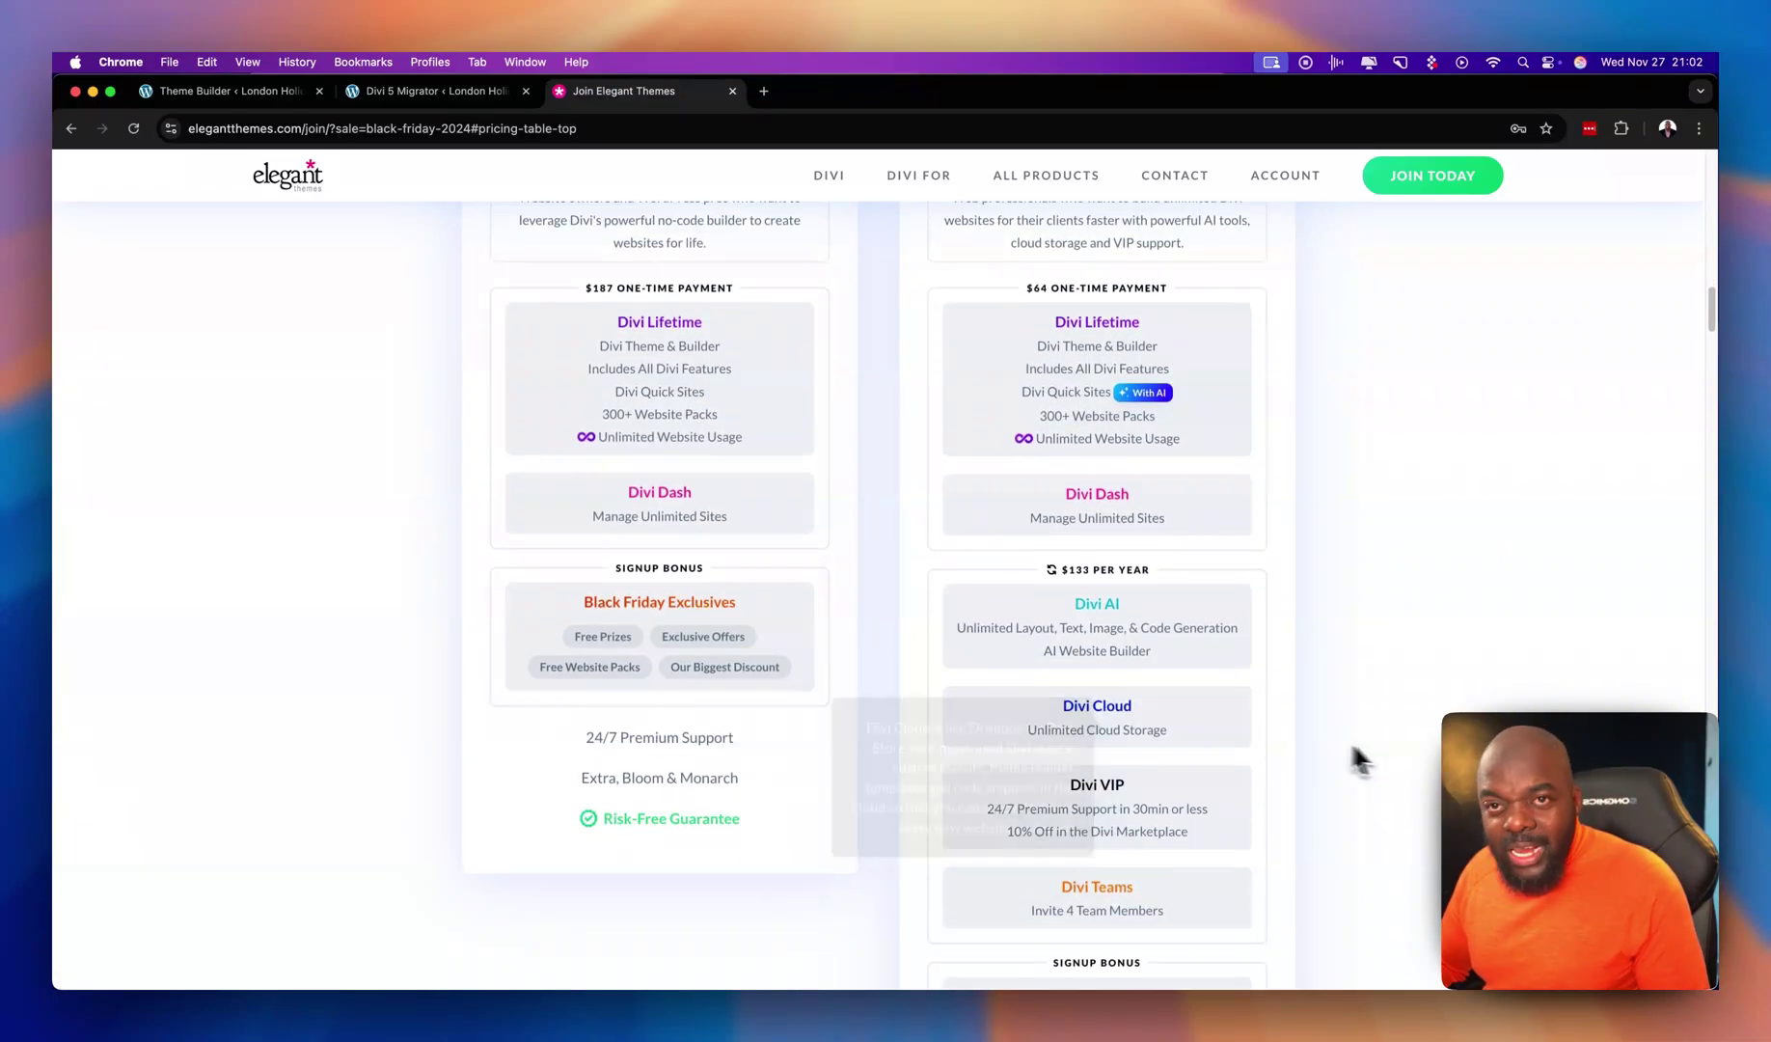
{"action": "scroll", "coordinate": [1402, 747], "scroll_direction": "down", "scroll_amount": 2}
{"action": "scroll", "coordinate": [1402, 745], "scroll_direction": "down", "scroll_amount": 5}
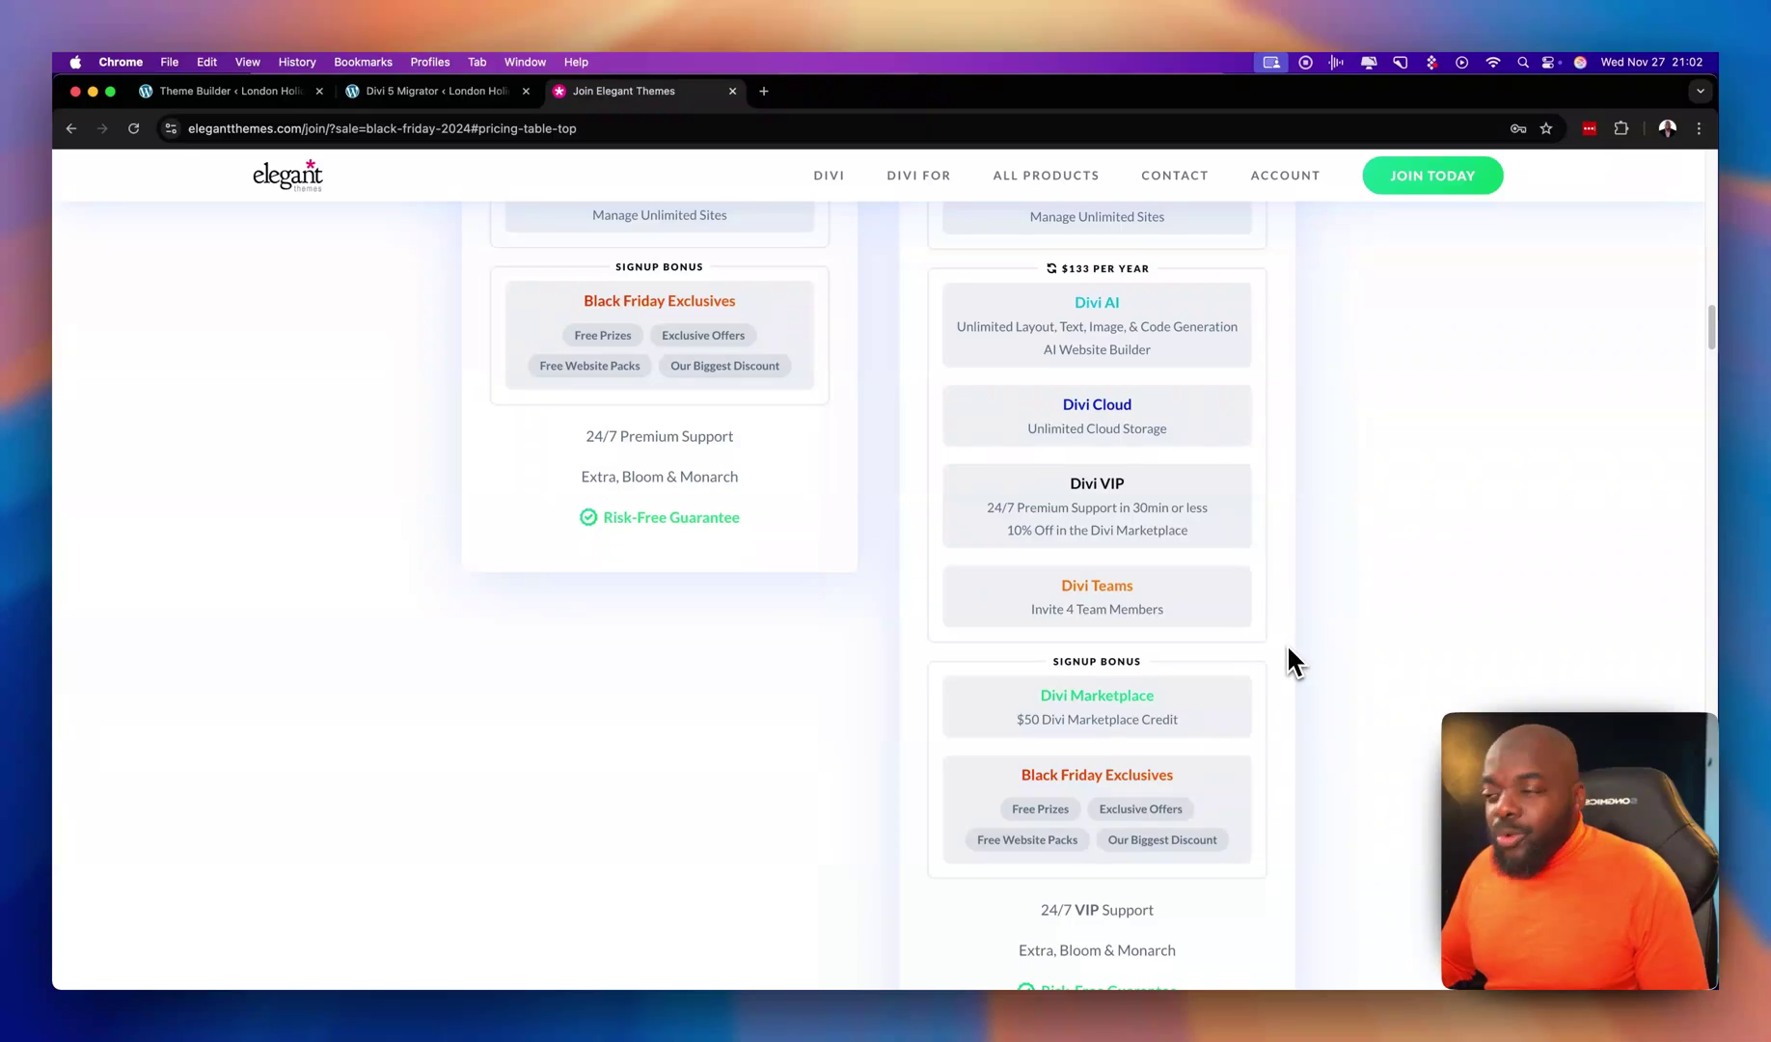
{"action": "scroll", "coordinate": [1289, 675], "scroll_direction": "down", "scroll_amount": 1}
{"action": "scroll", "coordinate": [1286, 671], "scroll_direction": "down", "scroll_amount": 1}
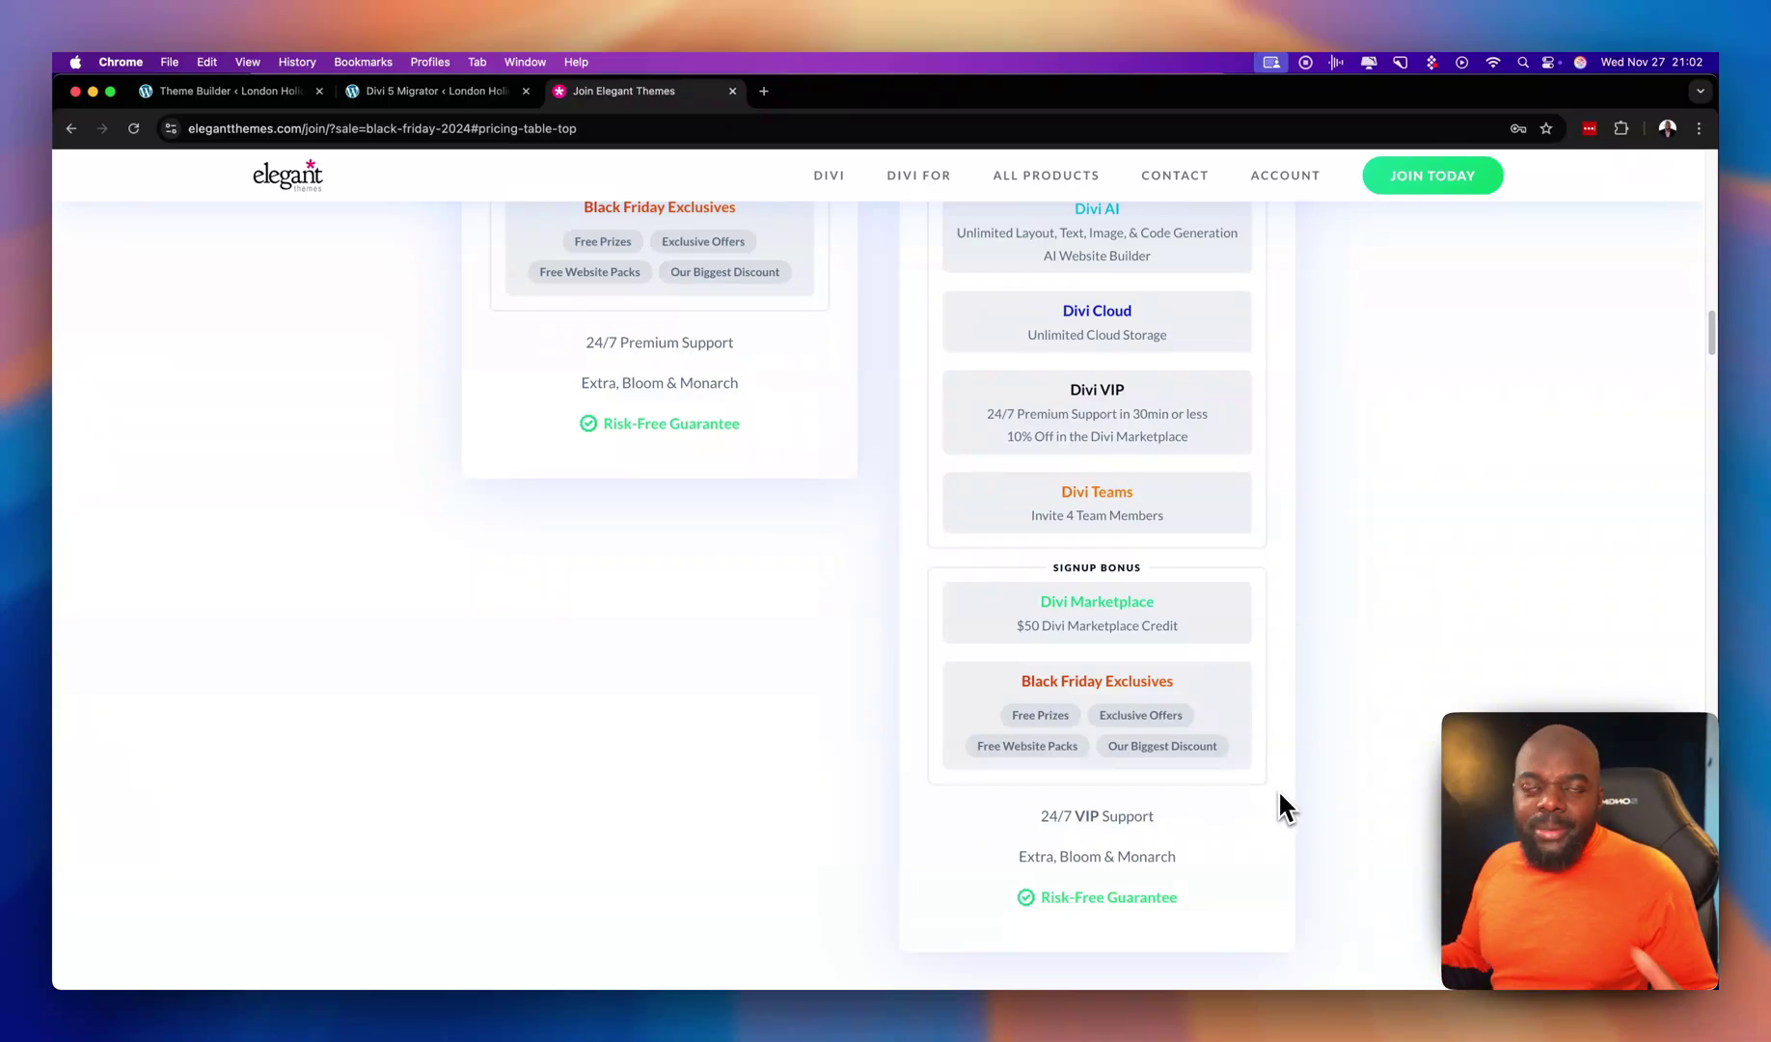
{"action": "scroll", "coordinate": [1352, 797], "scroll_direction": "down", "scroll_amount": 2}
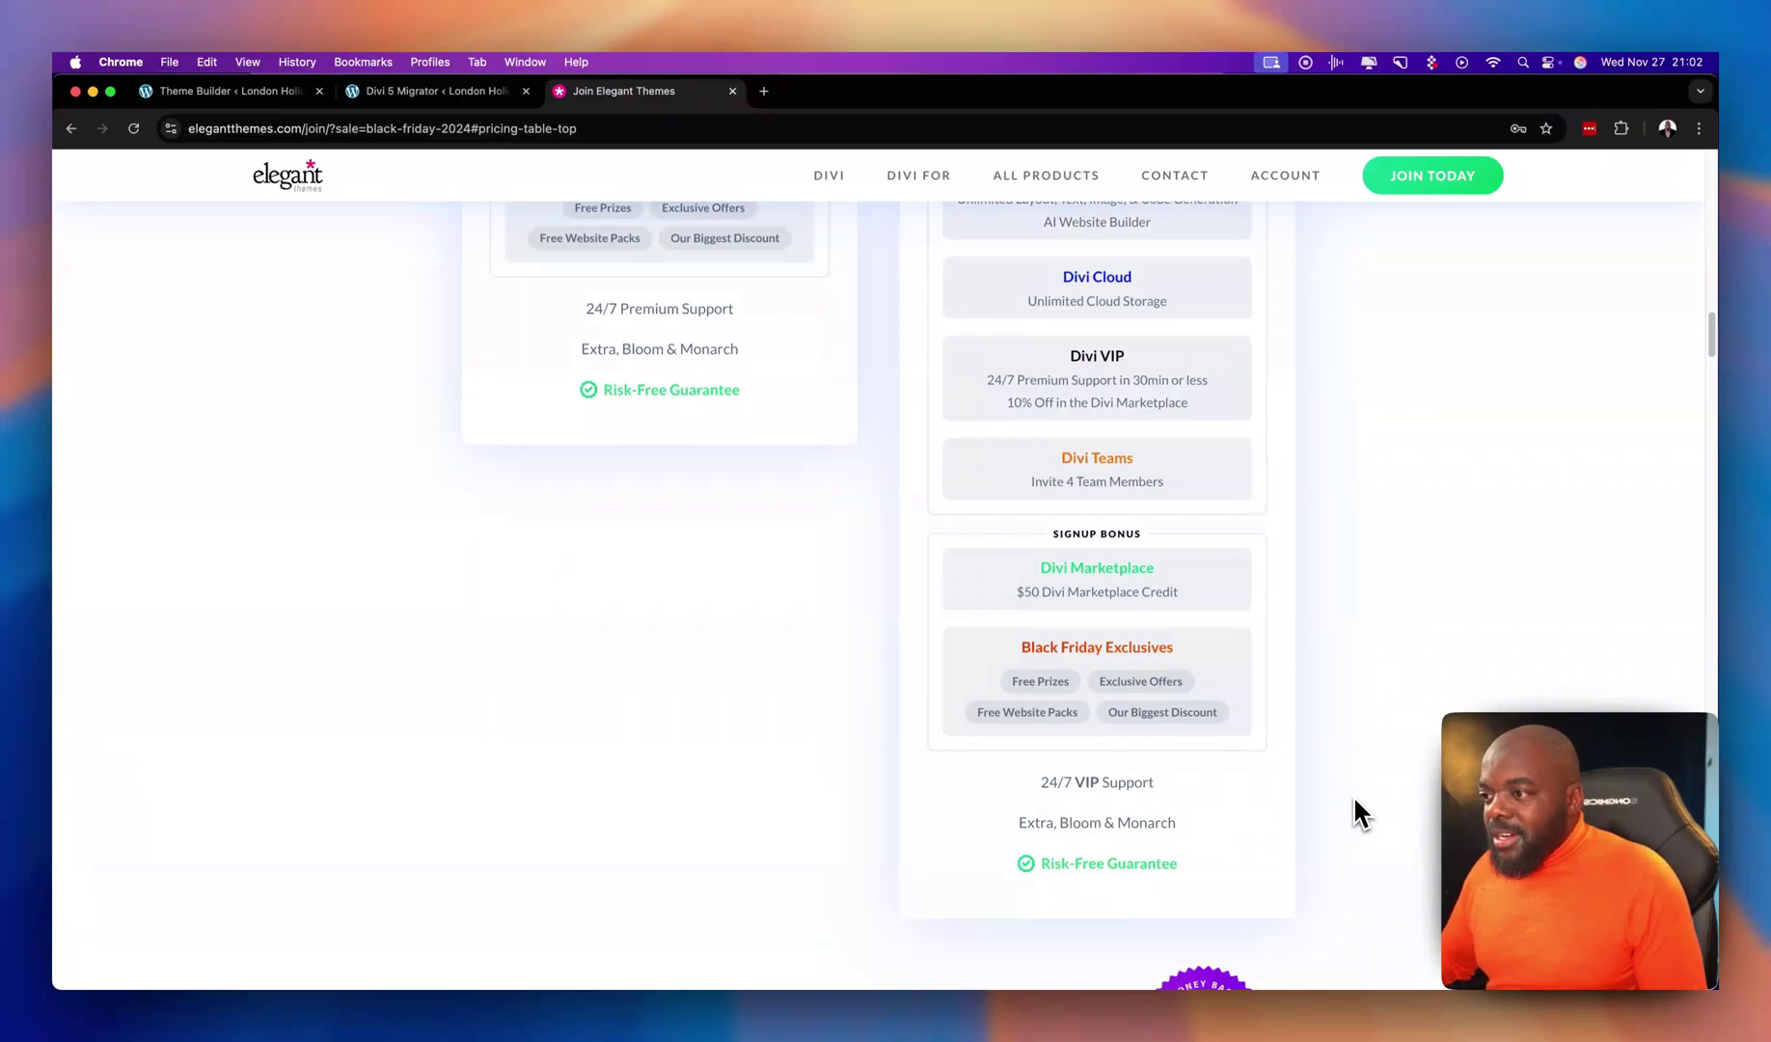
{"action": "scroll", "coordinate": [1354, 800], "scroll_direction": "down", "scroll_amount": 1}
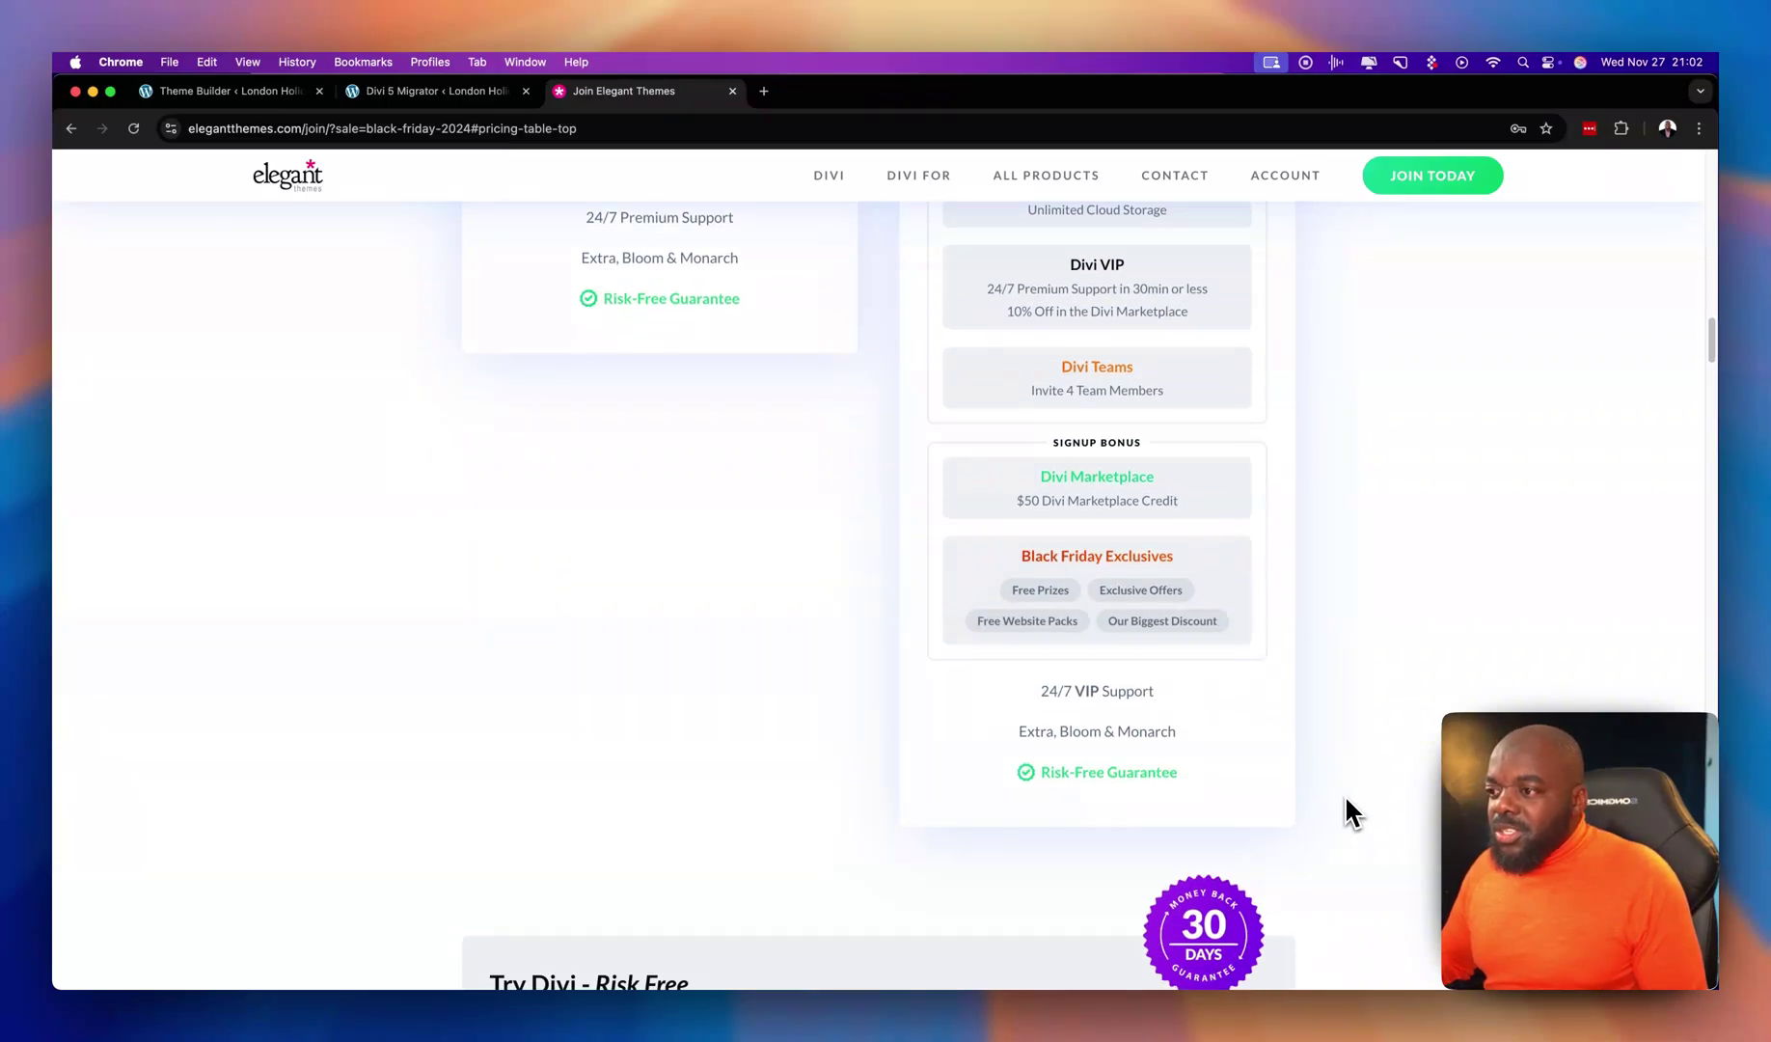
{"action": "scroll", "coordinate": [1348, 810], "scroll_direction": "up", "scroll_amount": 20}
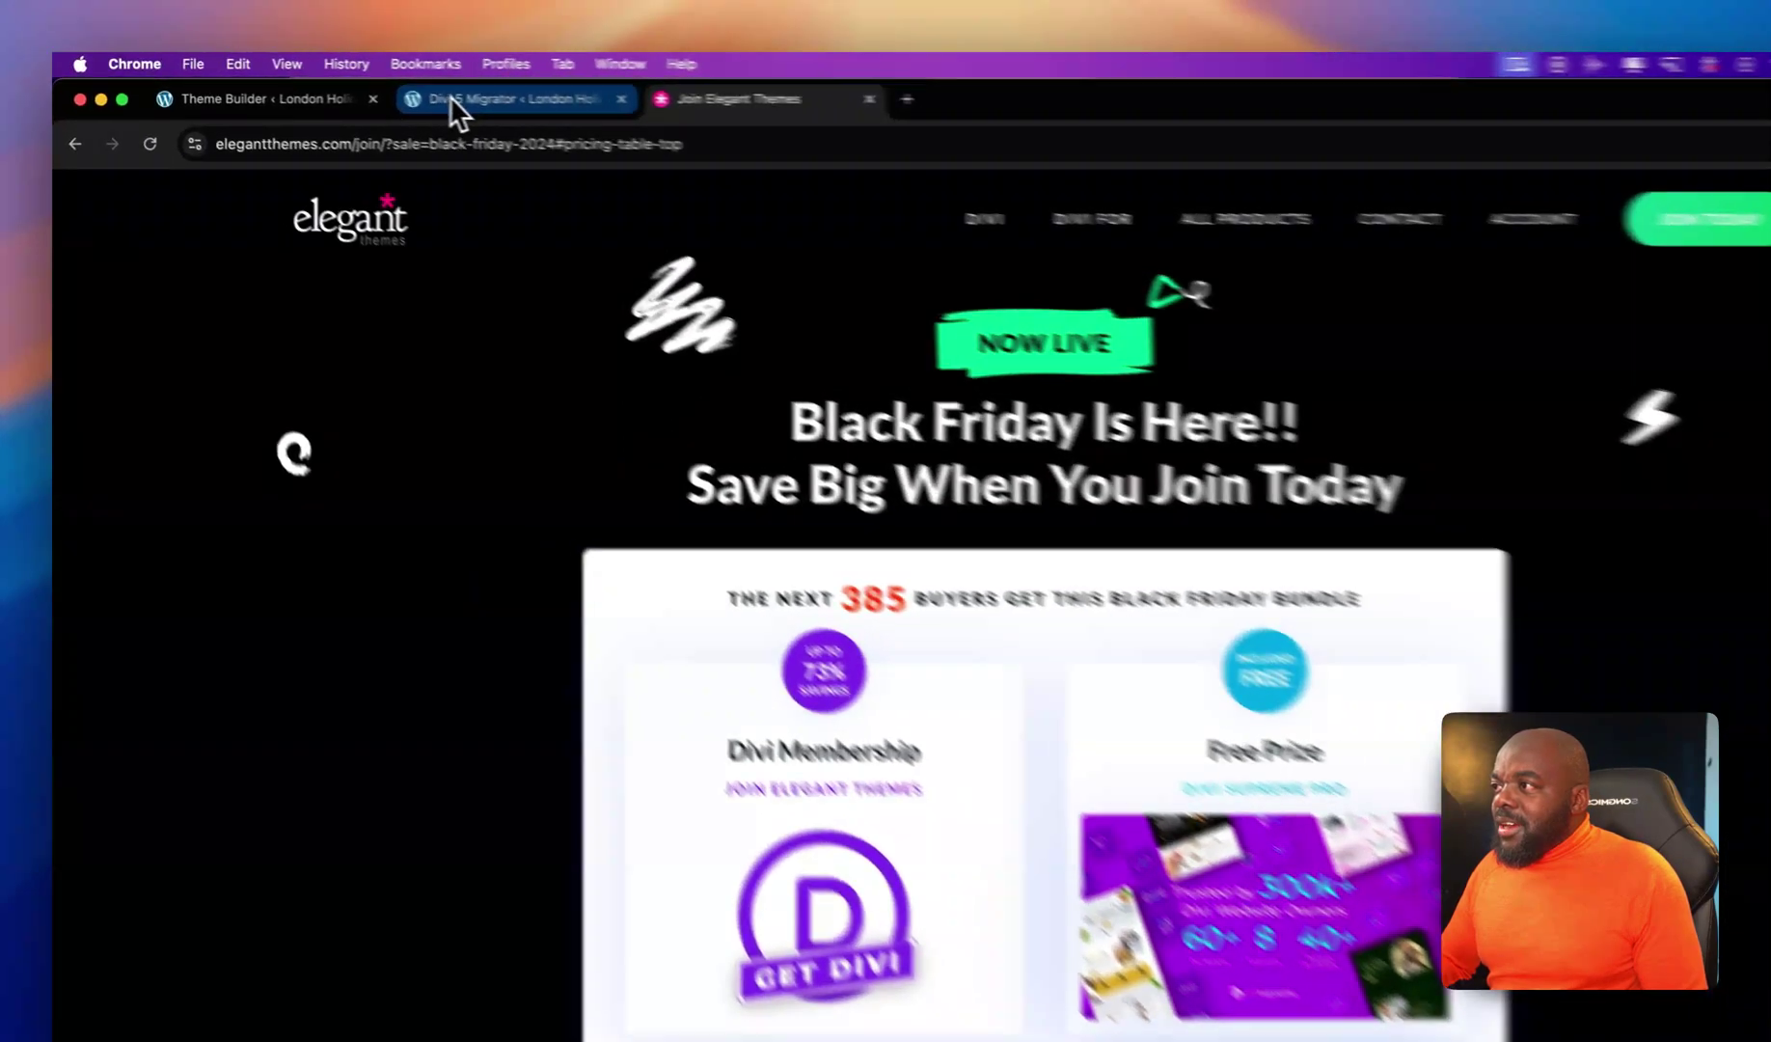
Switch back to the Divi 5 Migrator tab showing 100% Divi 5 Alpha compatibility
{"action": "left_click", "coordinate": [387, 91]}
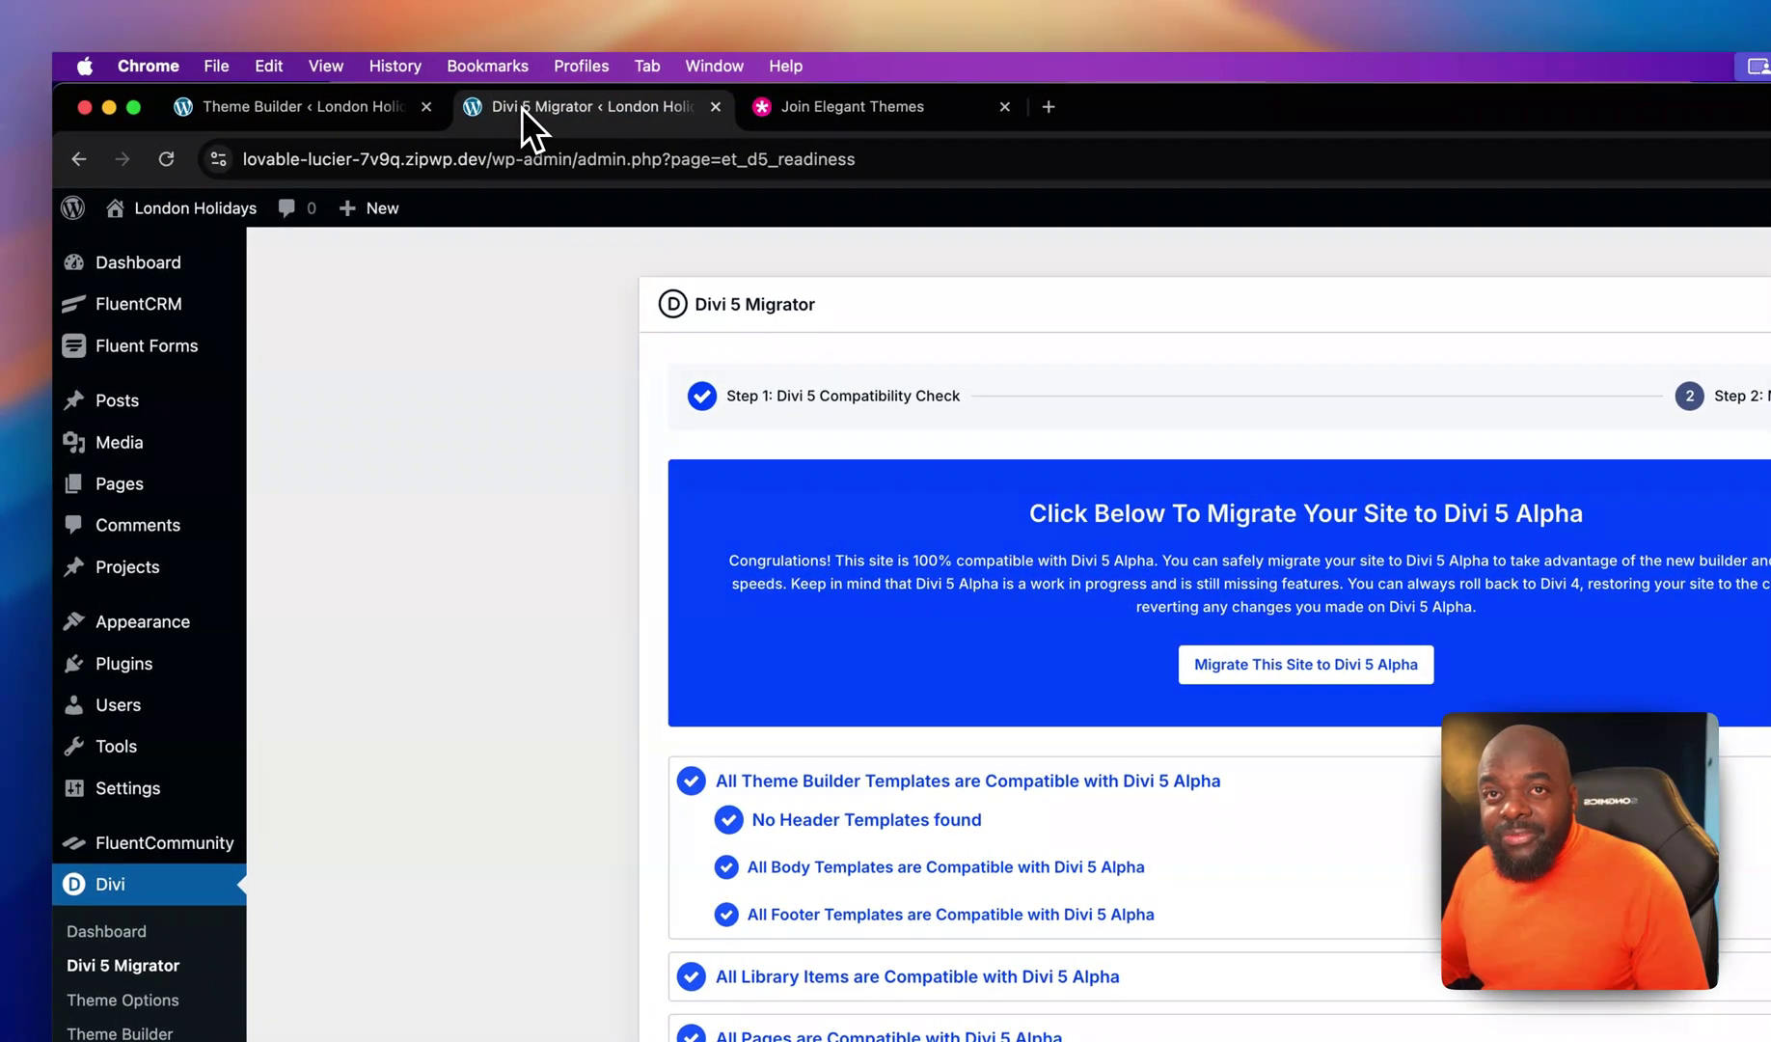